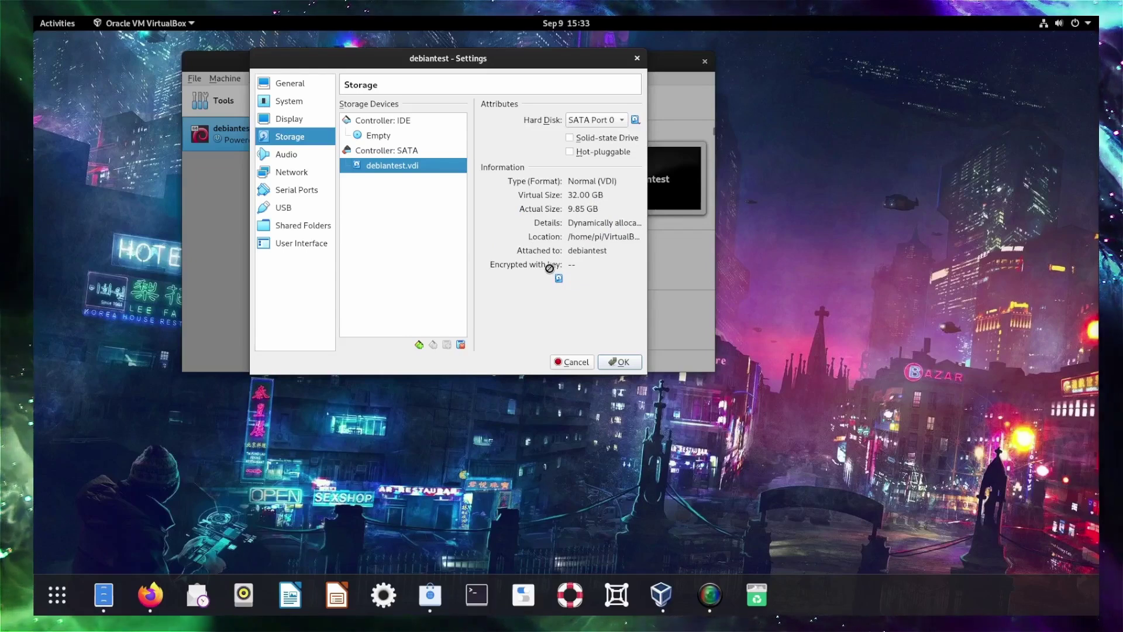
Close the debiantest machine settings with OK.
drag(549, 268, 640, 331)
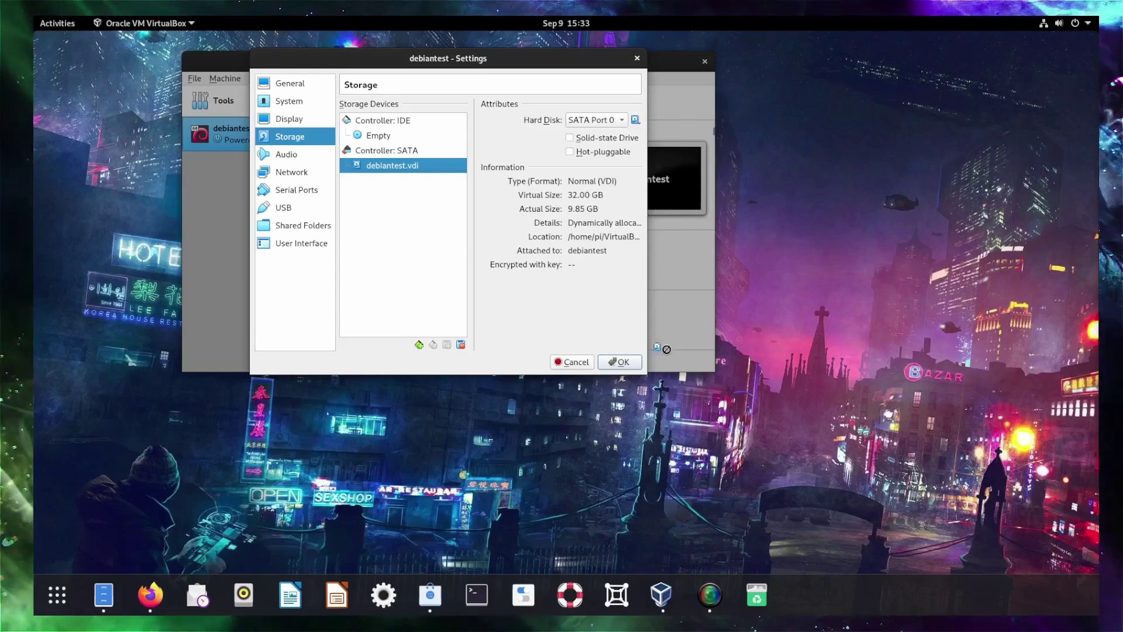
drag(692, 374, 622, 363)
click(622, 362)
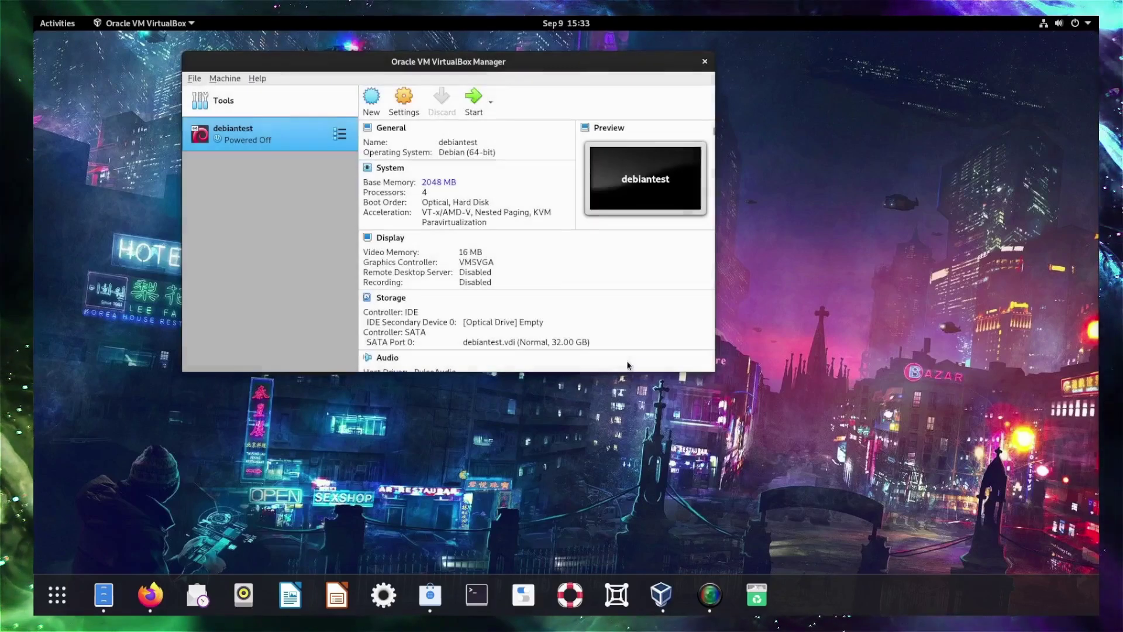
Start debiantest in scaled mode, boot the default Debian GRUB entry, and dismiss both notices.
click(477, 107)
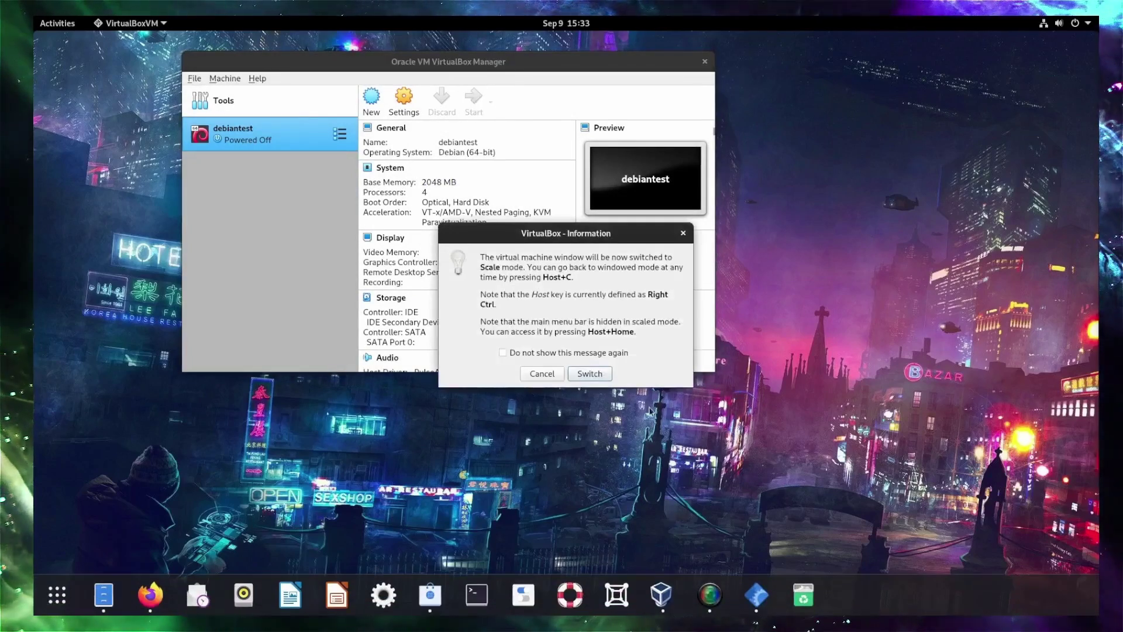
click(588, 374)
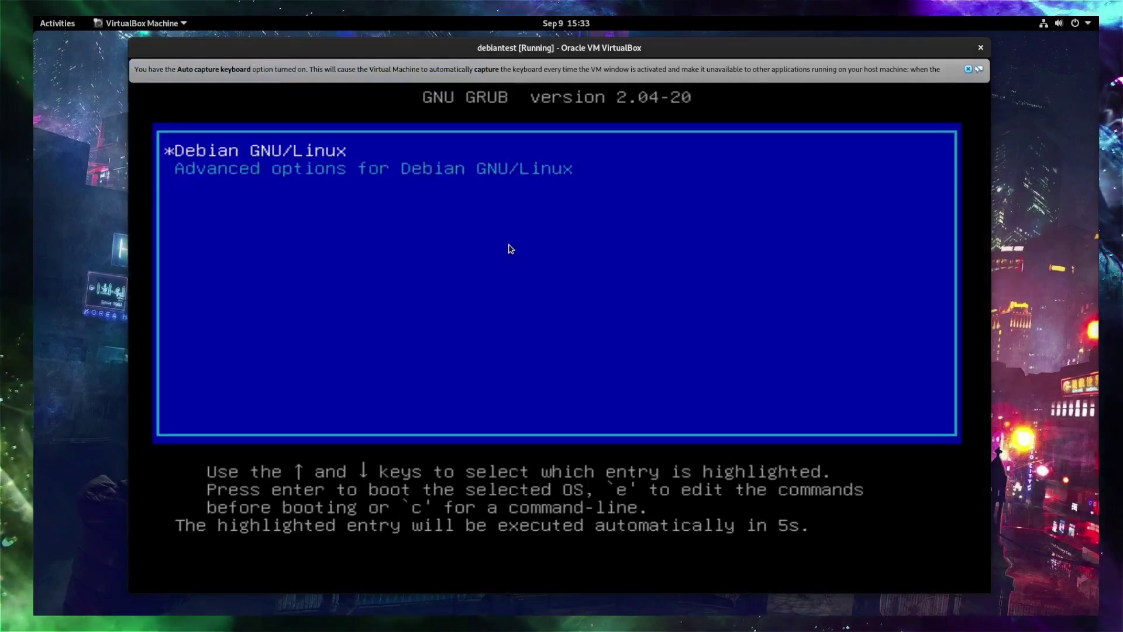
key(Return)
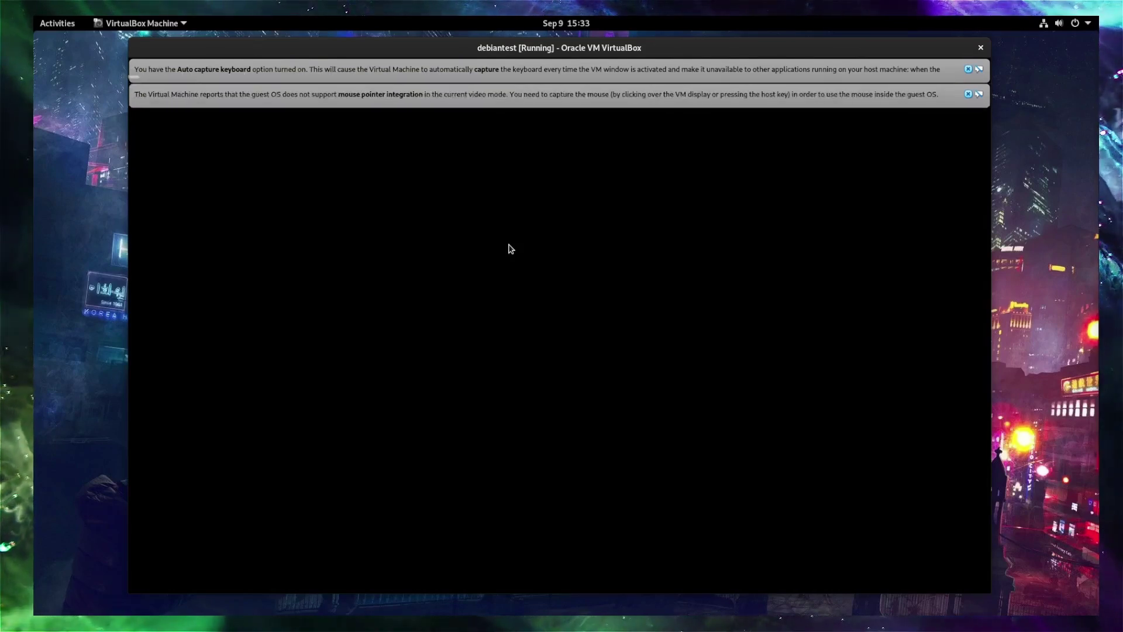
click(969, 69)
click(968, 69)
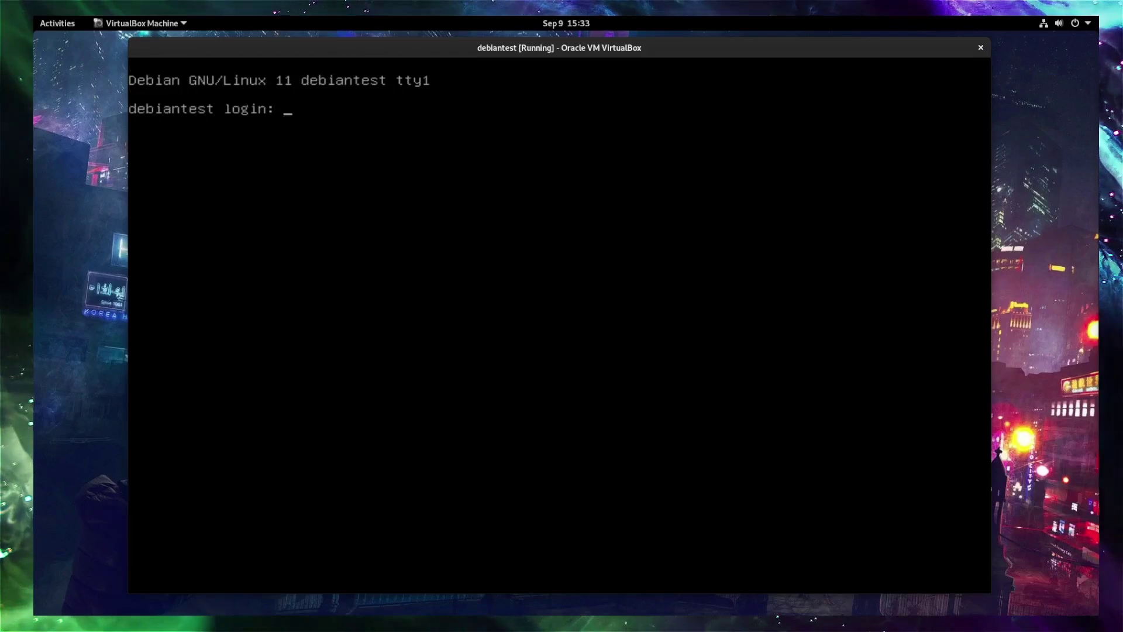
Log in with the user account, then check disk usage with df -kh and launch htop.
text(djwa)
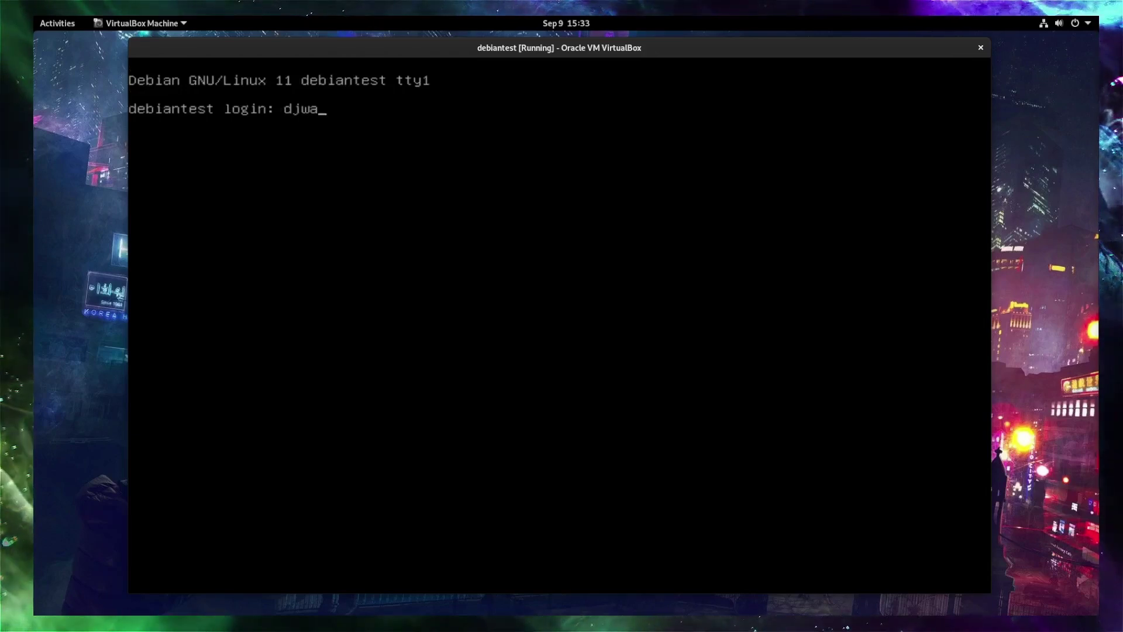
text(re)
key(Return)
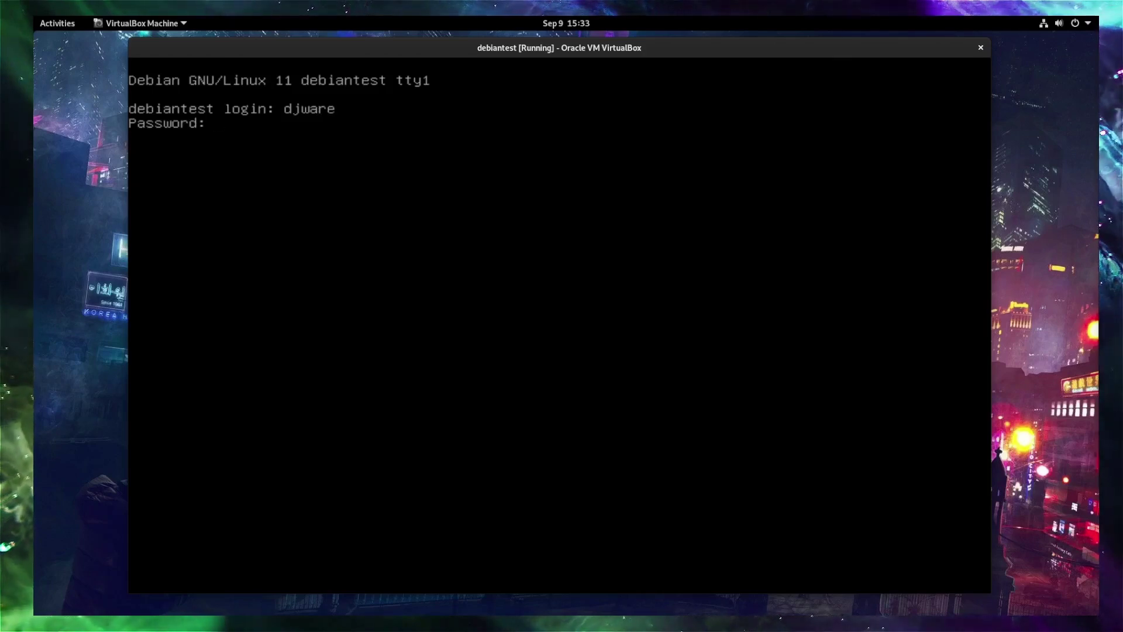
key(Return)
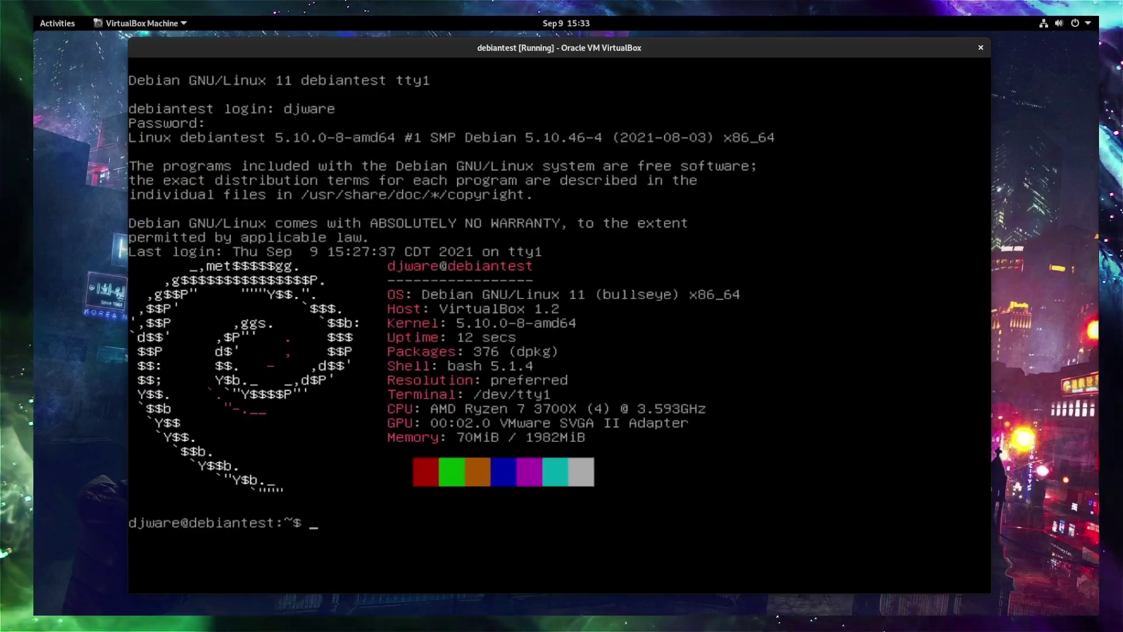
text(df -kh)
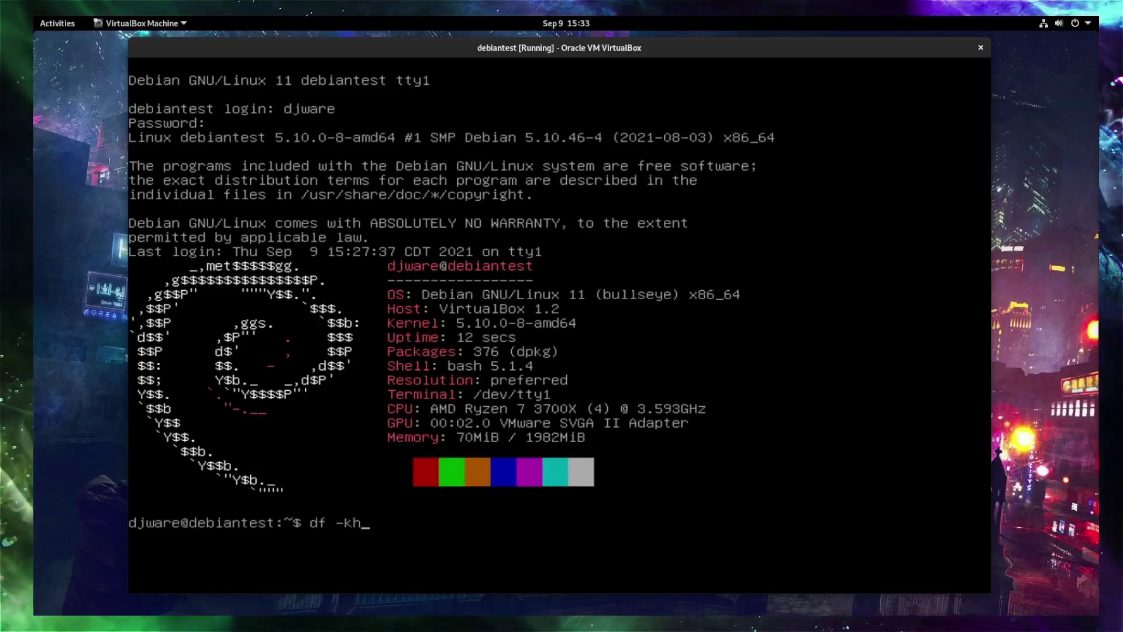
key(Return)
text(htop)
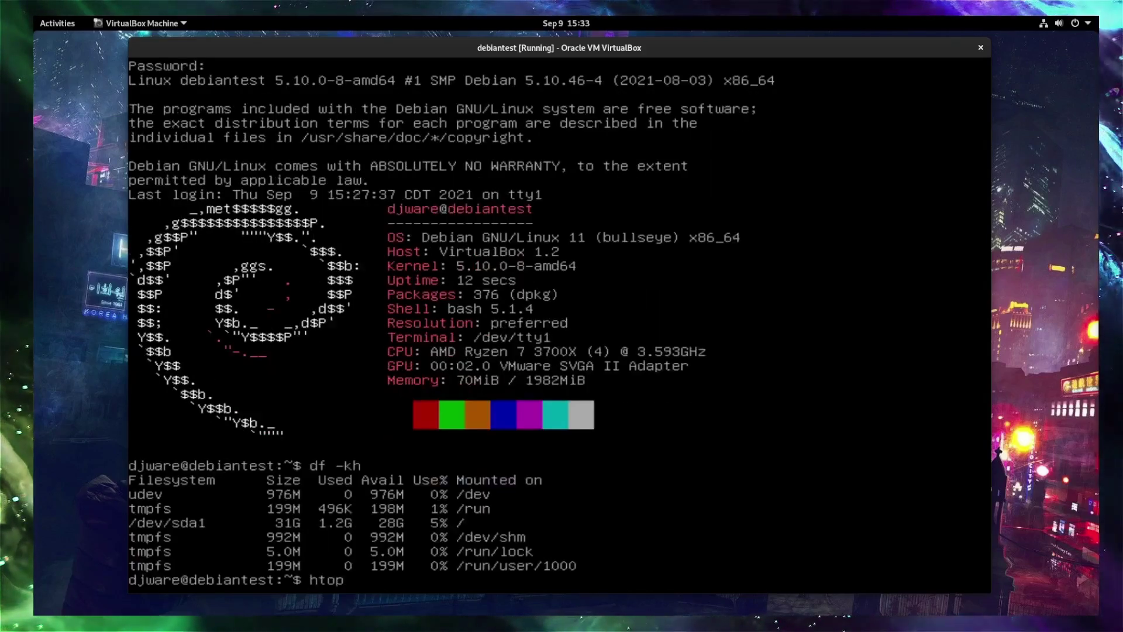
key(Return)
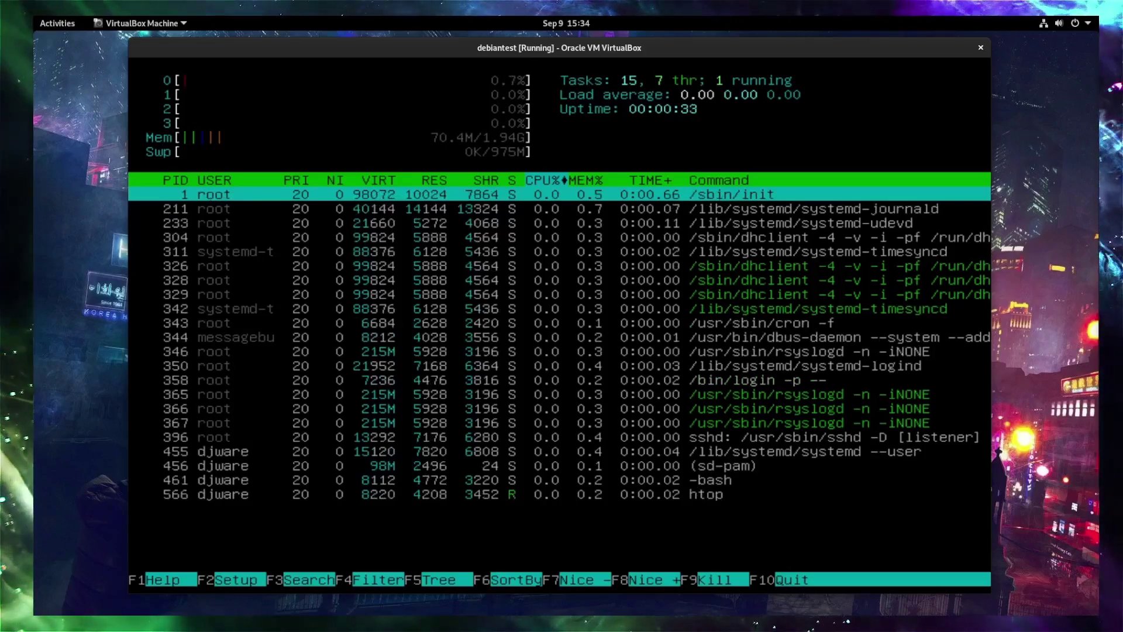
Quit htop, become root with su -, and power the VM off with shutdown now.
text(q)
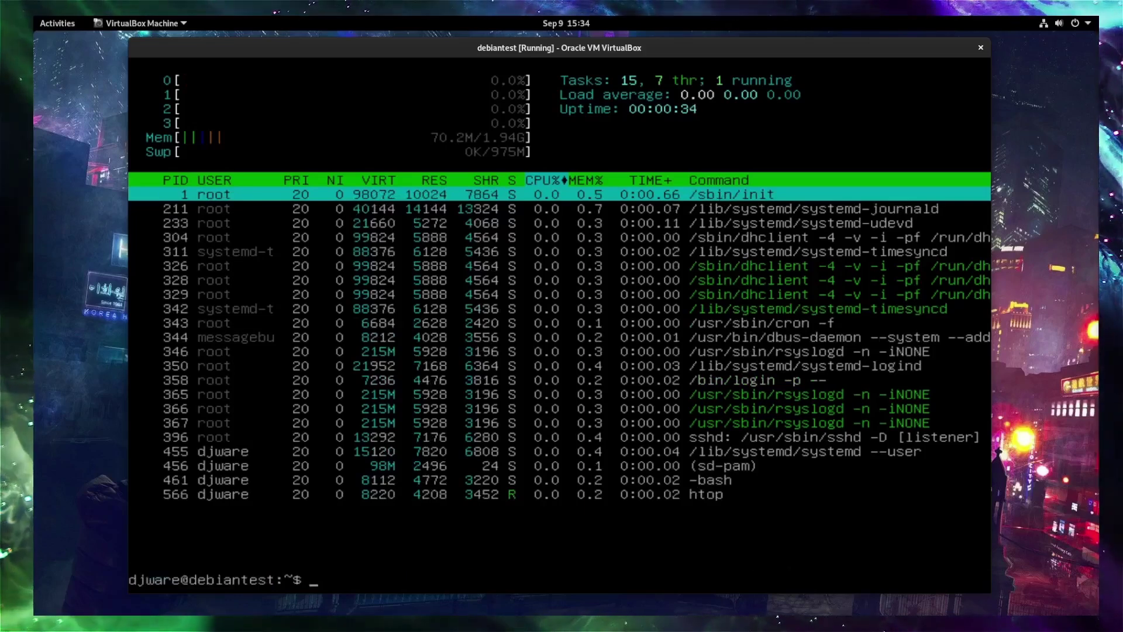
text(su -)
key(Return)
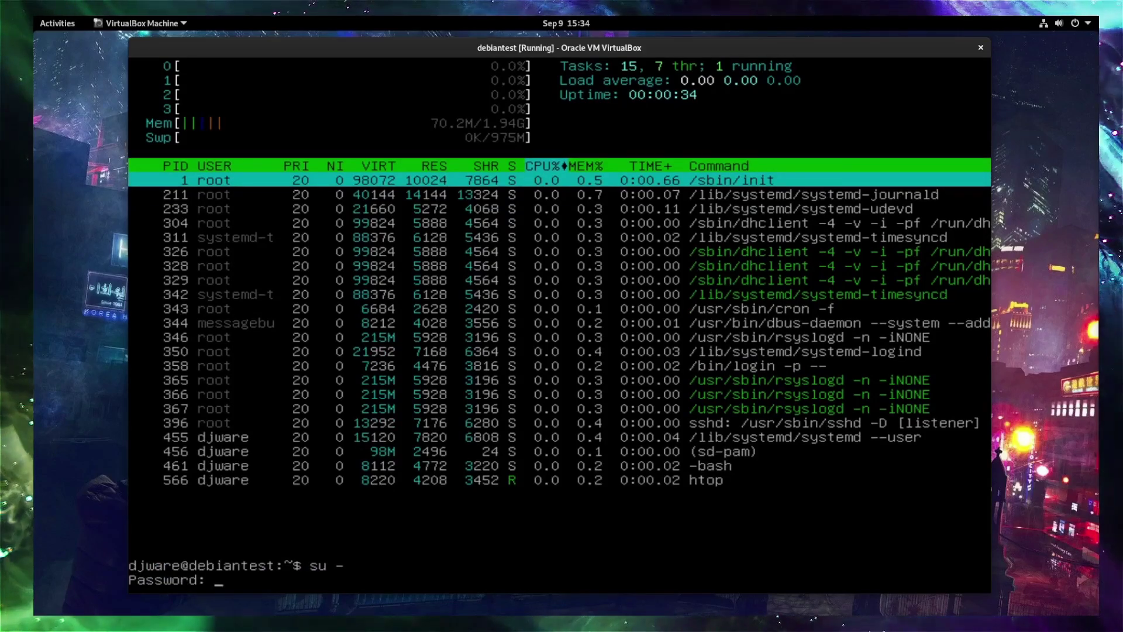
key(Return)
text(shutdown)
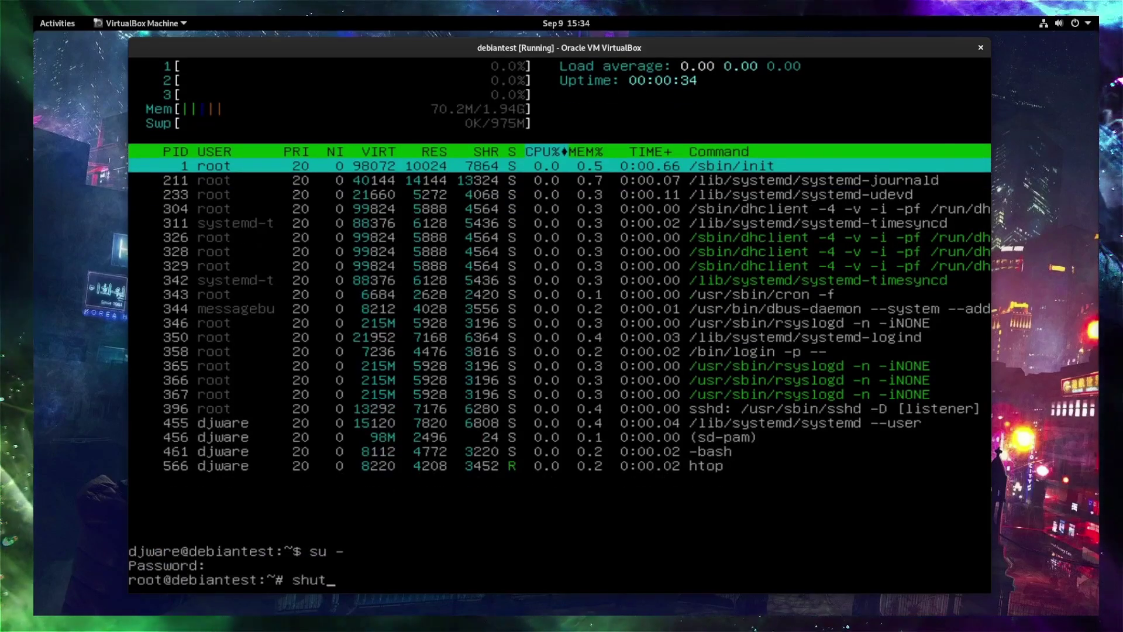
text( now)
key(Return)
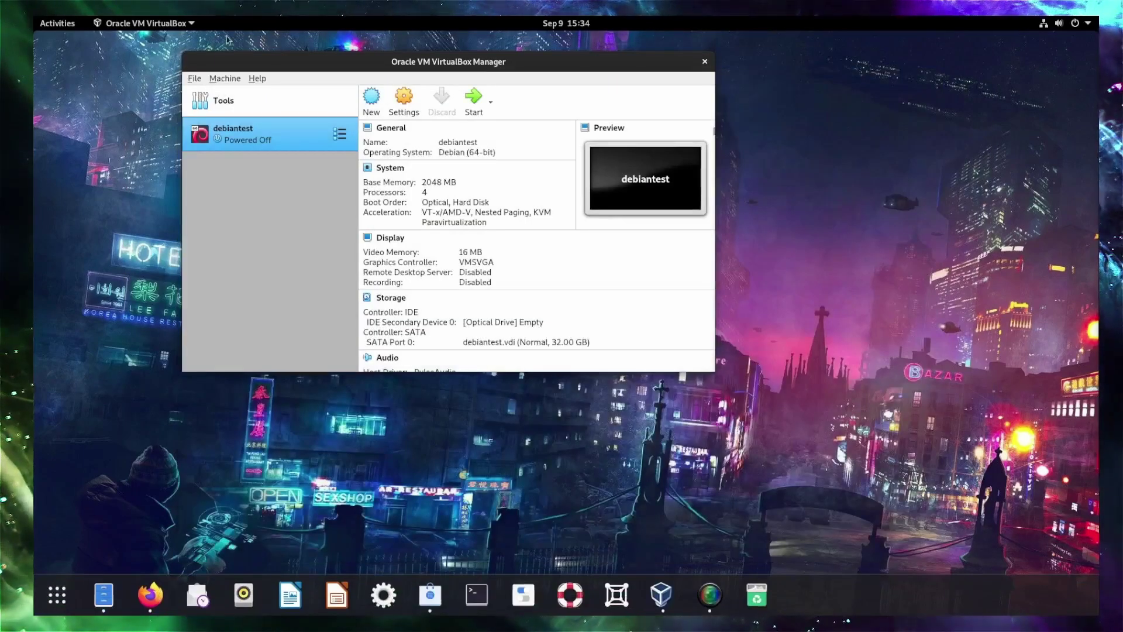
Open debiantest's Storage settings, then bring the Firefox window showing Proxmox to the front.
click(394, 99)
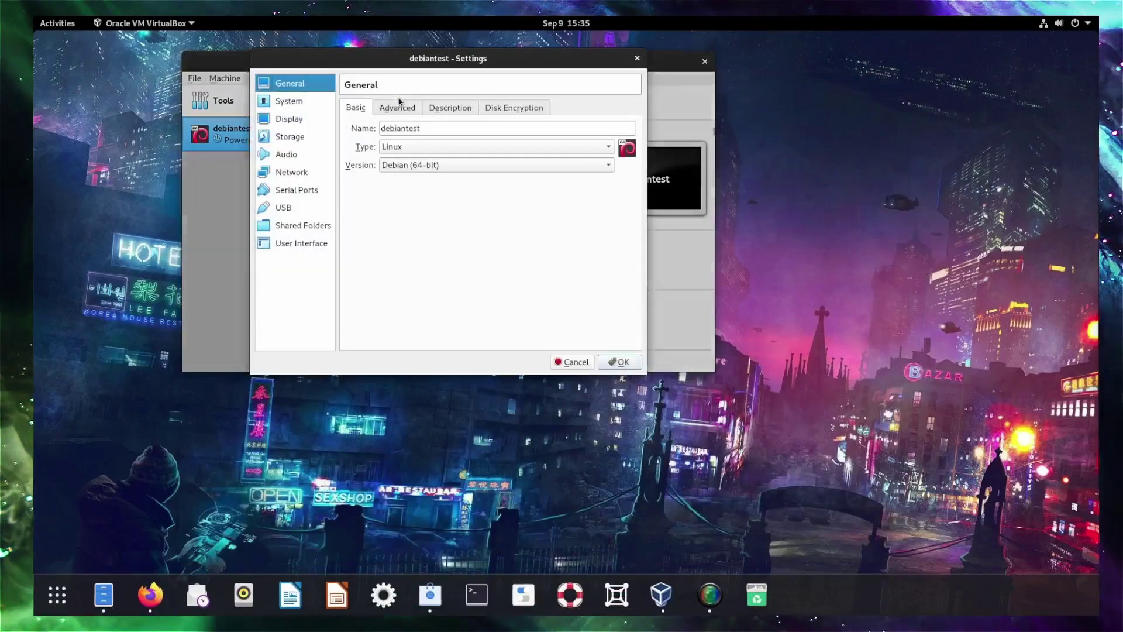
click(292, 140)
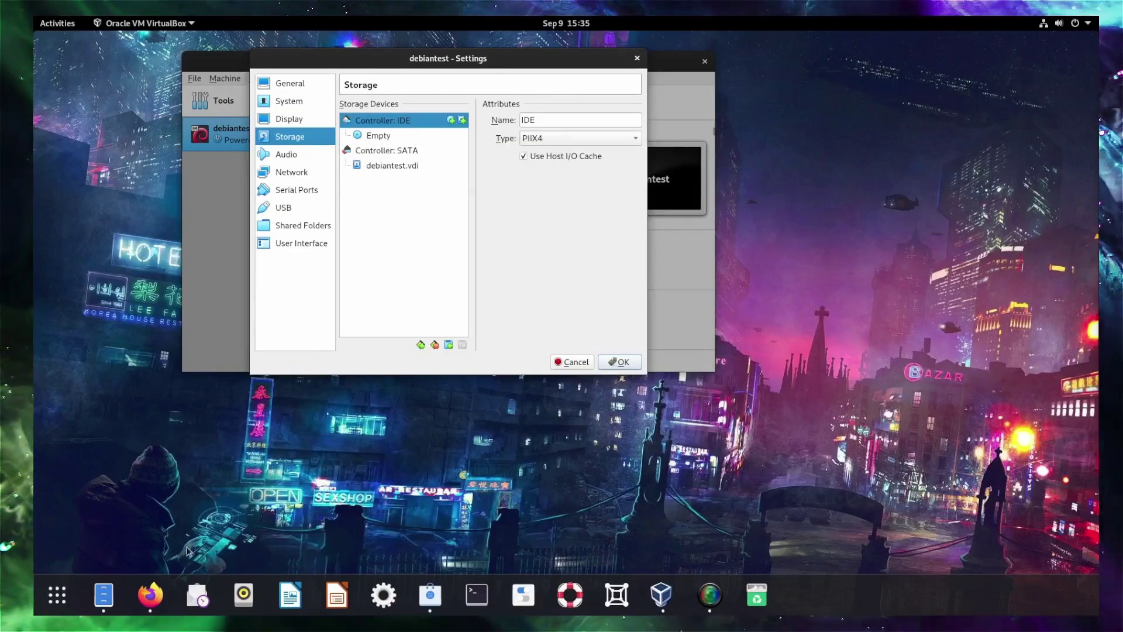
click(153, 592)
click(178, 576)
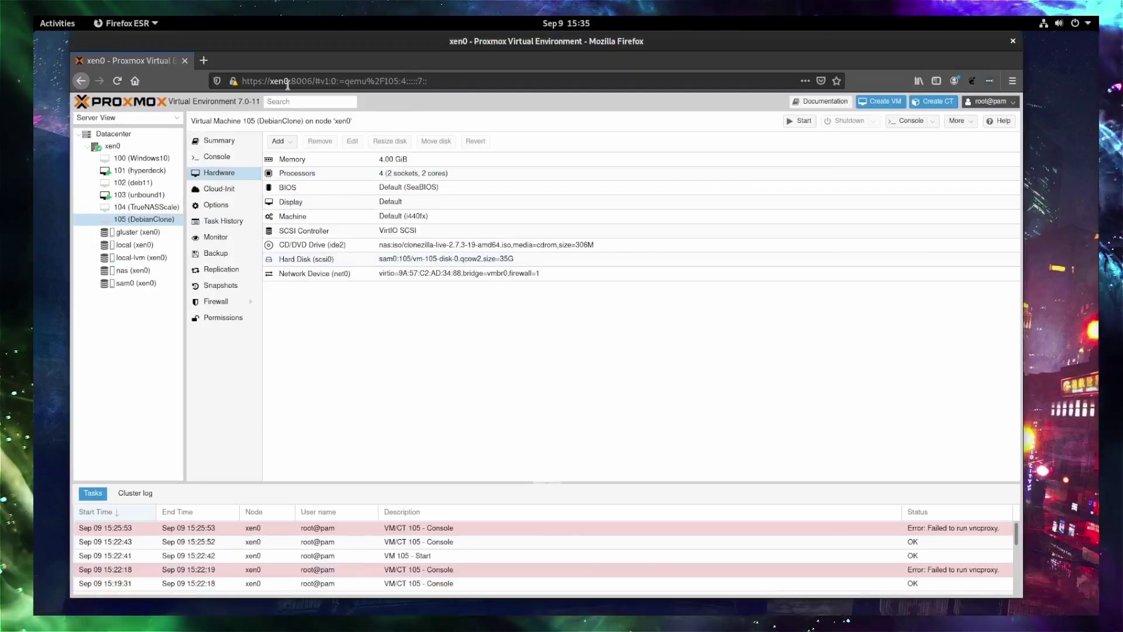
In a new tab, search for clonezilla and open the Clonezilla - About result.
click(204, 61)
click(248, 75)
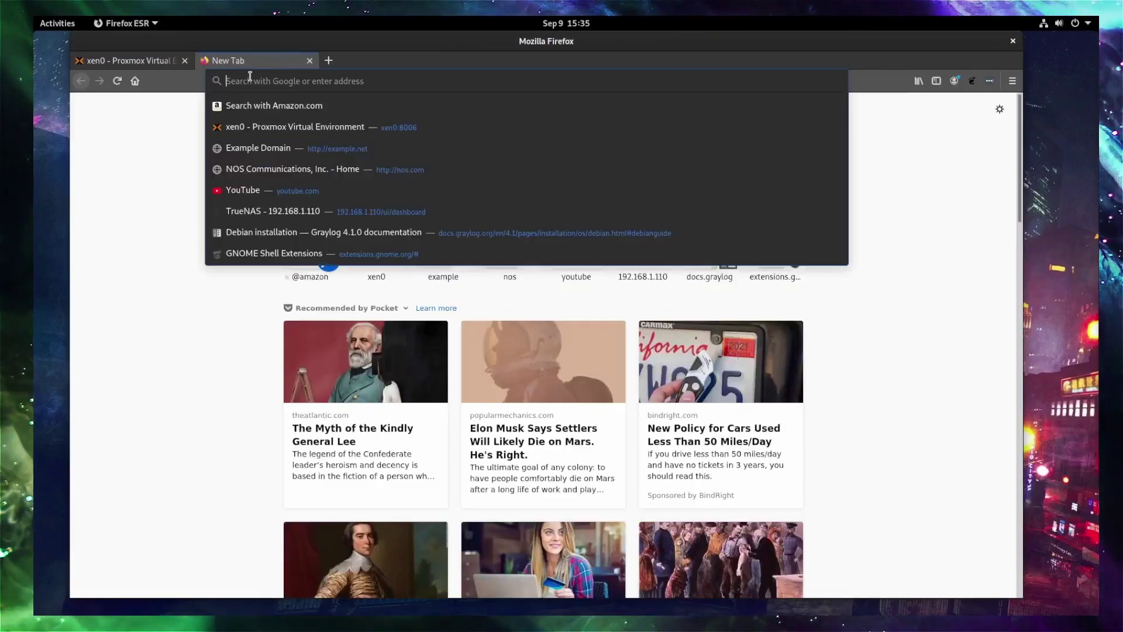
text(clonezilla)
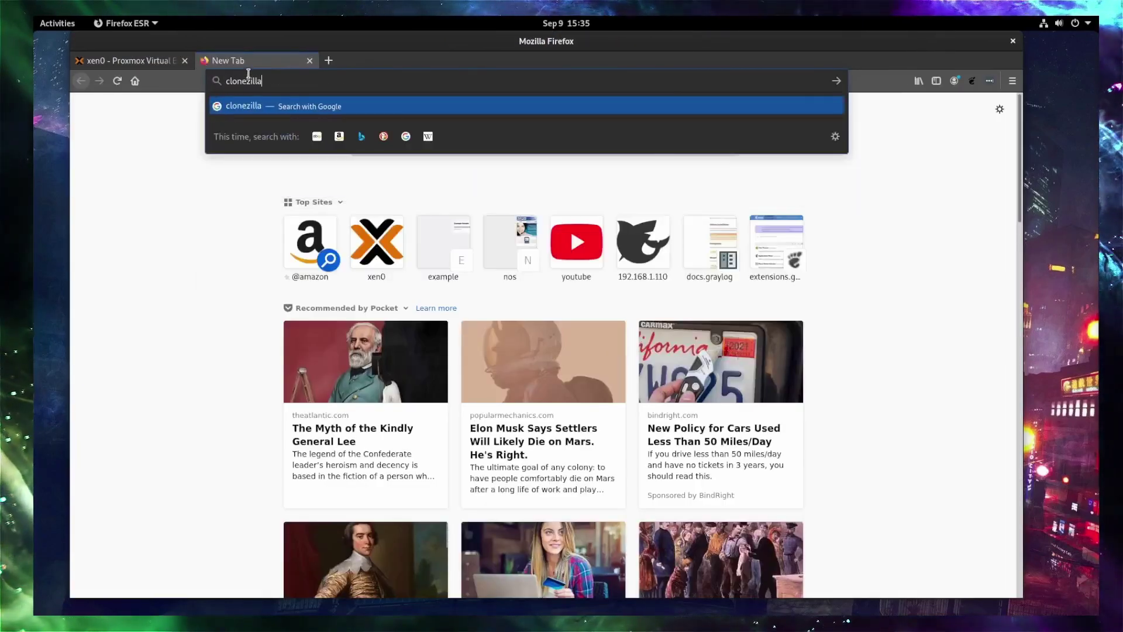
key(Return)
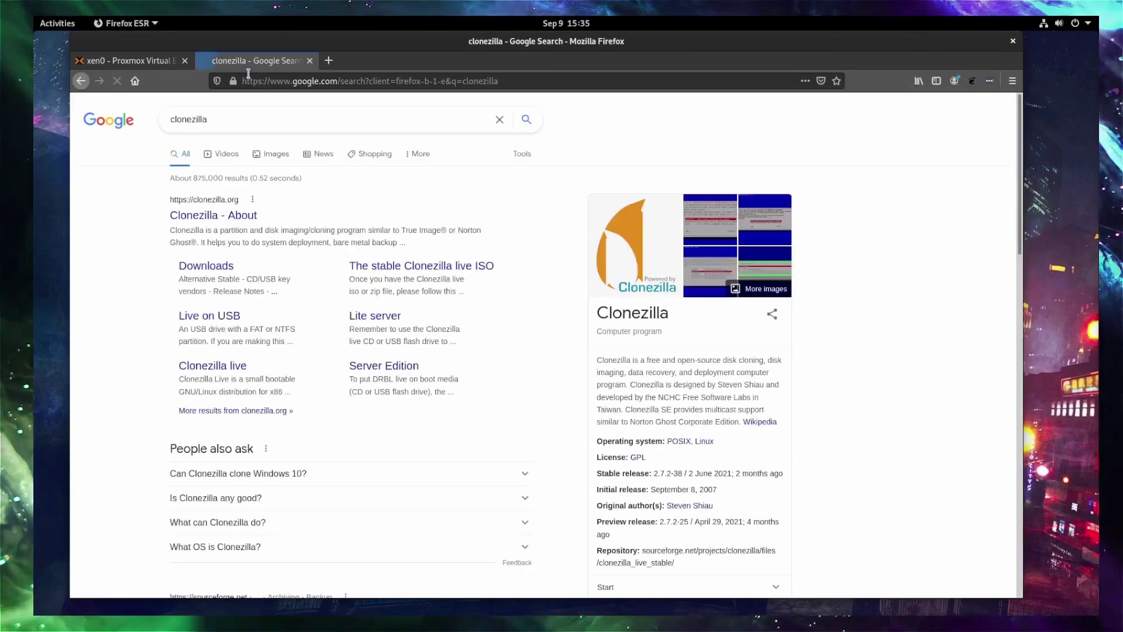
click(239, 214)
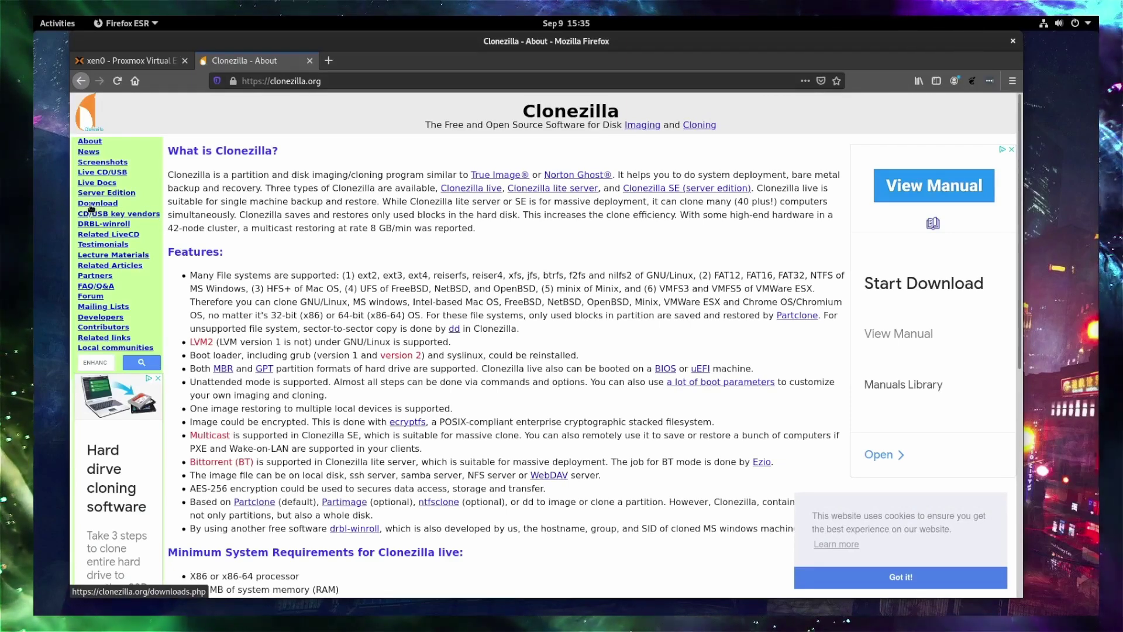
Go to the Clonezilla Live Download page, close the ad, and minimize Firefox.
click(91, 207)
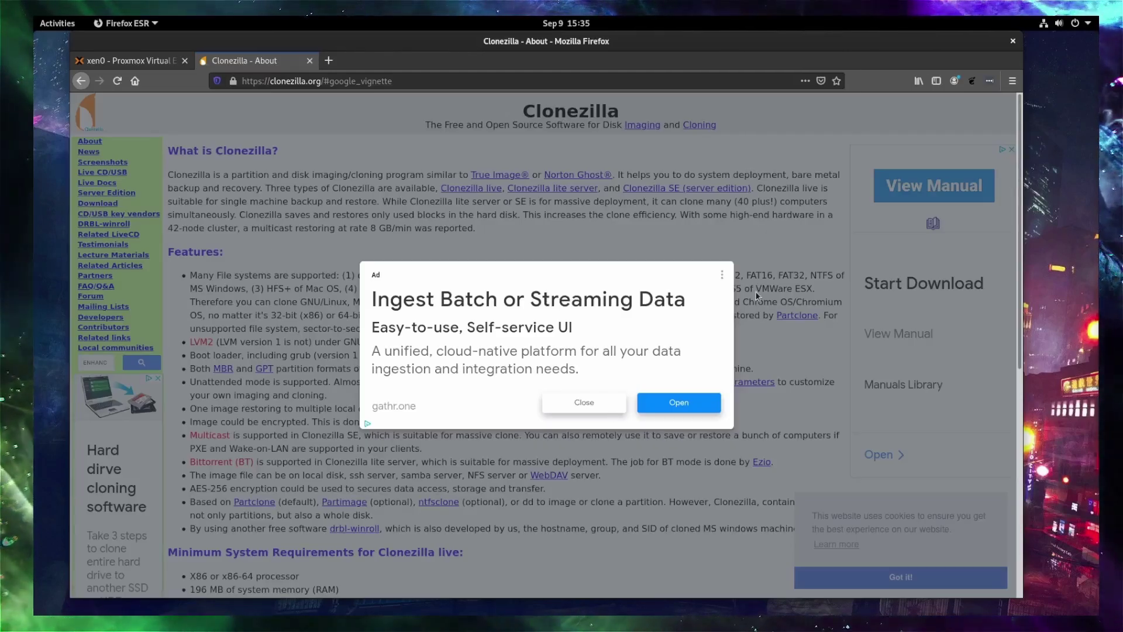
click(585, 403)
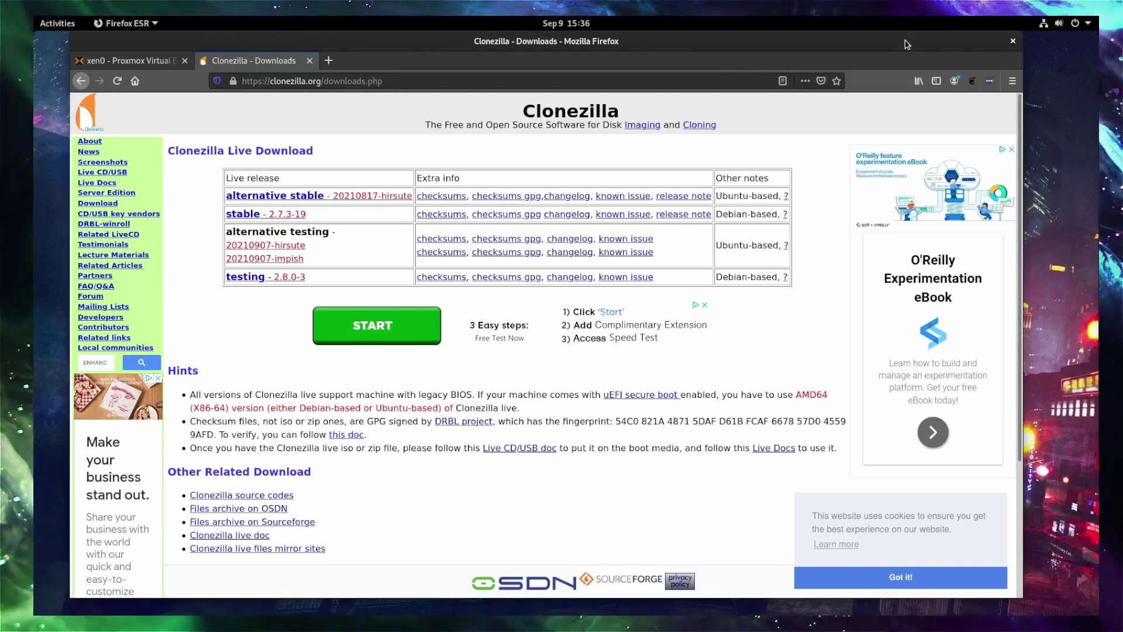
right_click(986, 46)
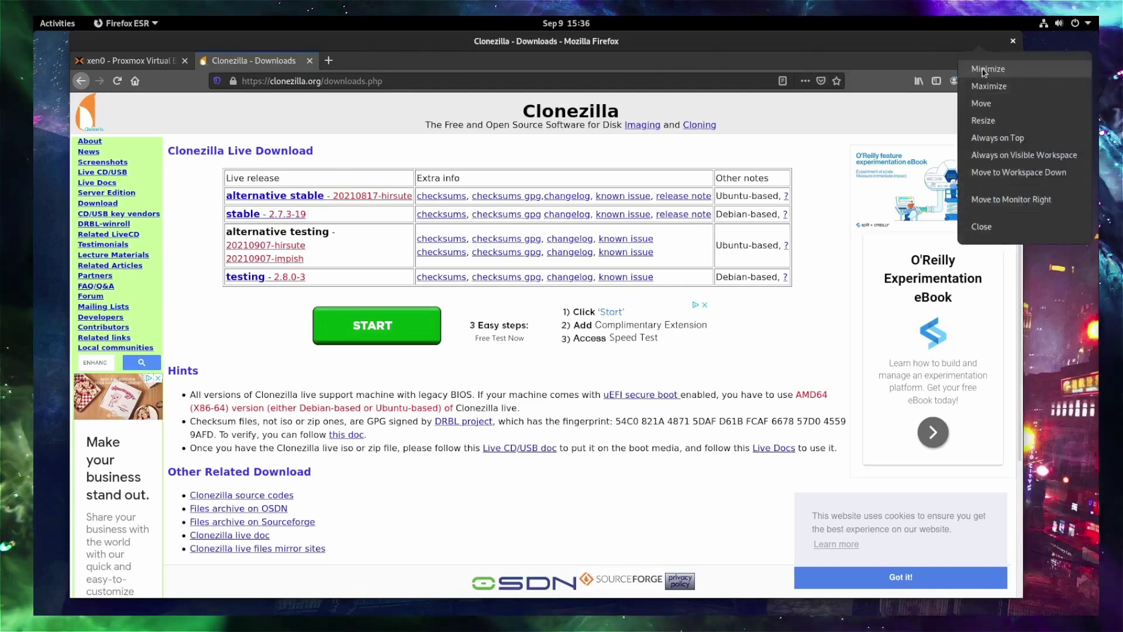
click(984, 72)
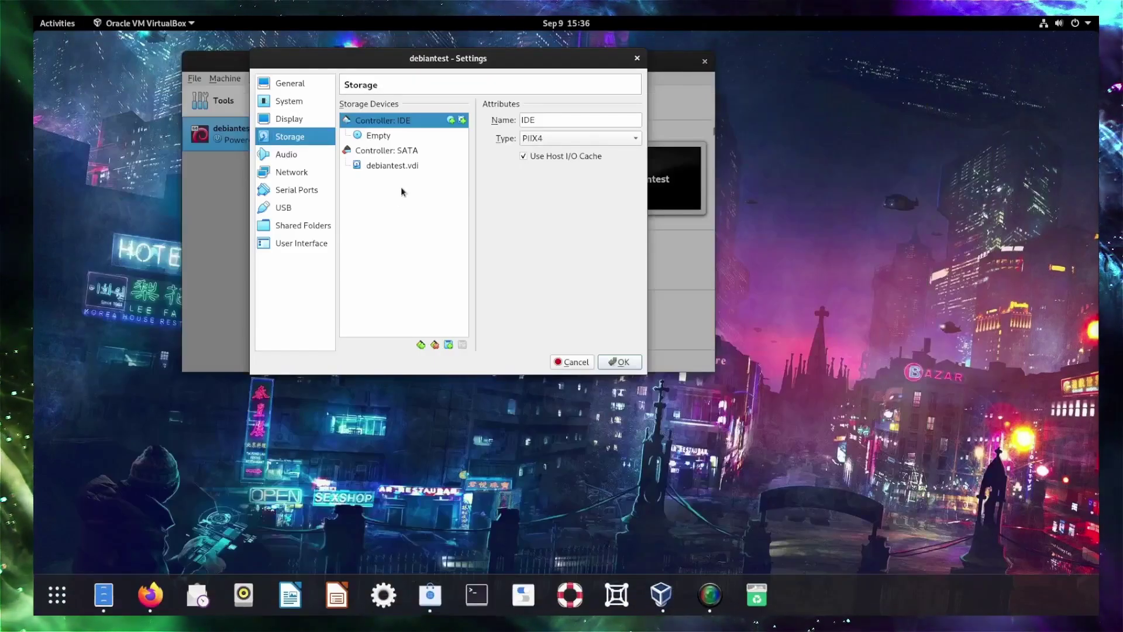
Load clonezilla-live-2.7.3-19-amd64.iso into the empty IDE optical drive, save, and start debiantest.
click(398, 137)
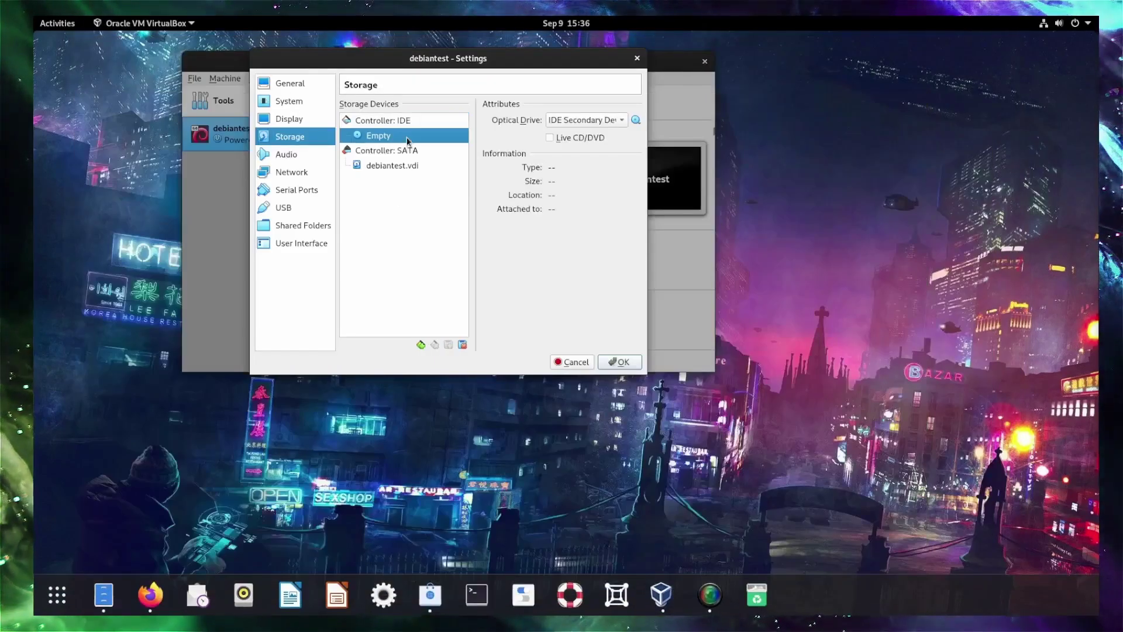
click(636, 121)
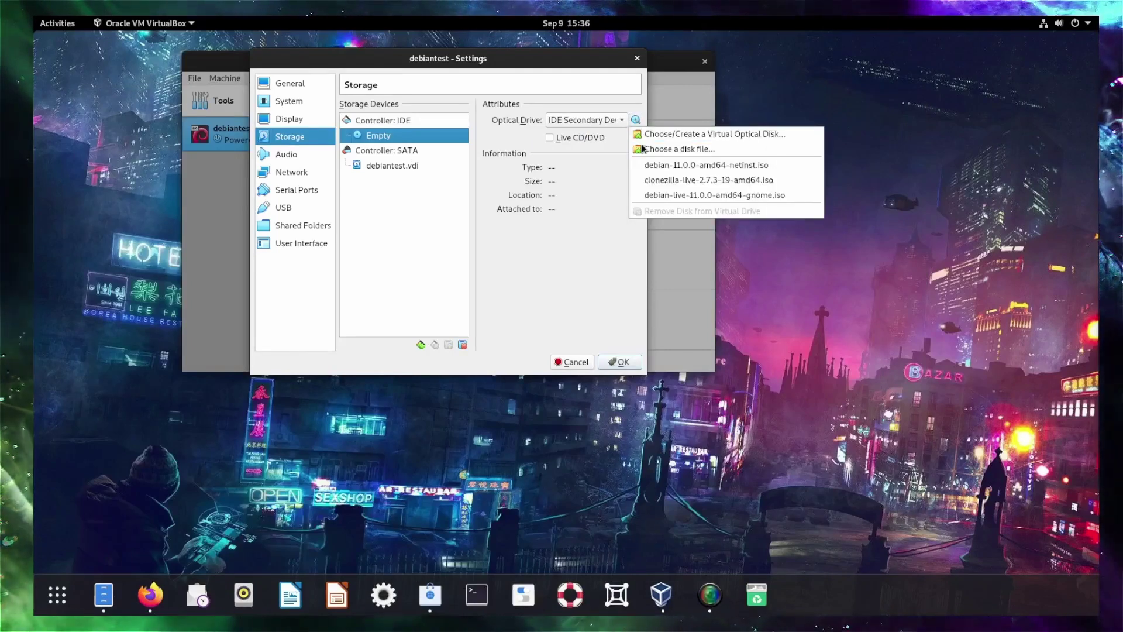
click(647, 178)
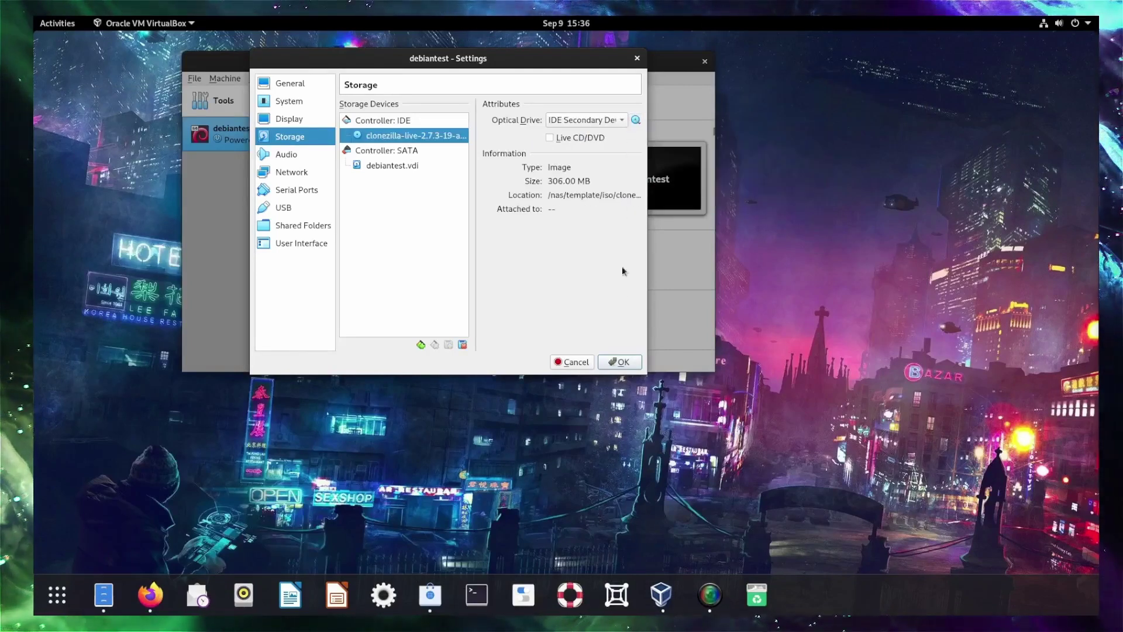
click(629, 365)
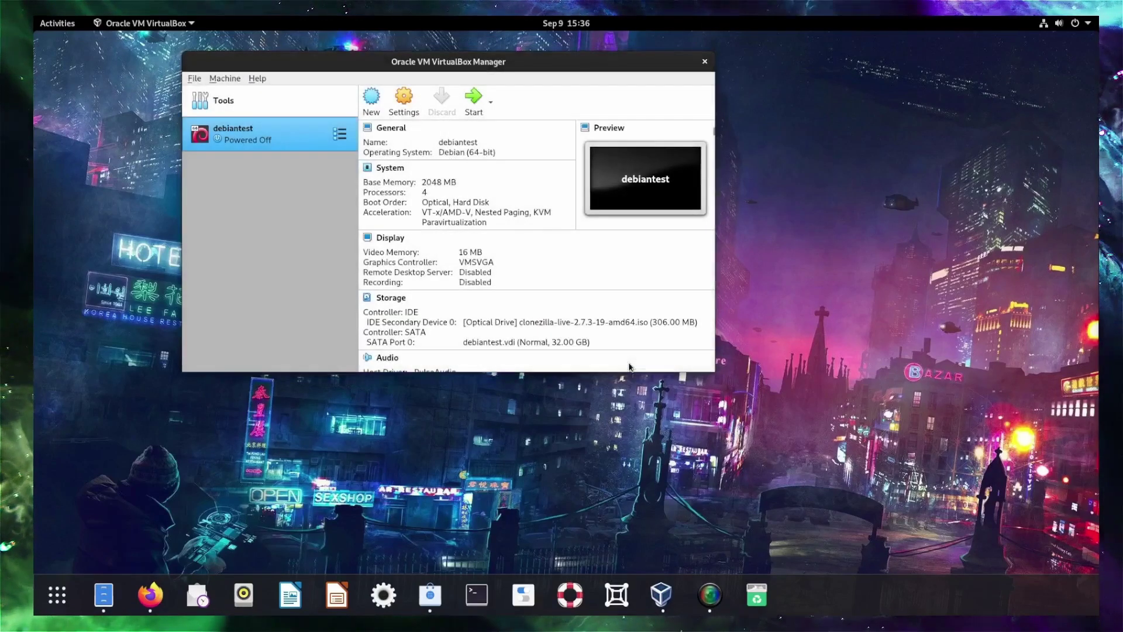
click(475, 97)
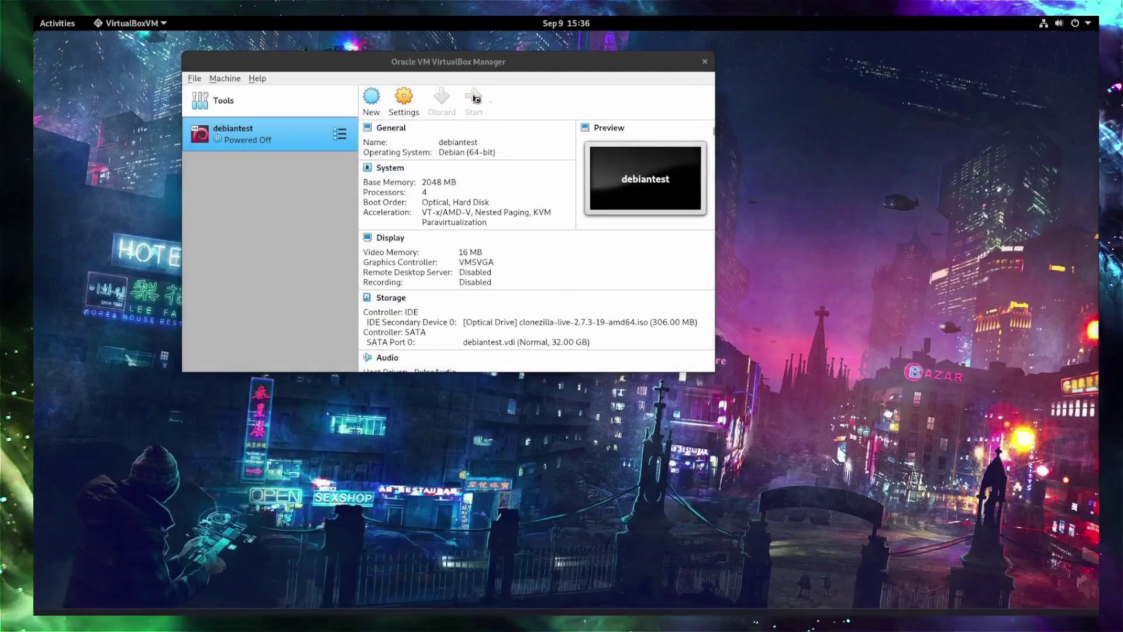
Accept the scaled display, boot the default Clonezilla live entry, and dismiss the notifications.
click(583, 376)
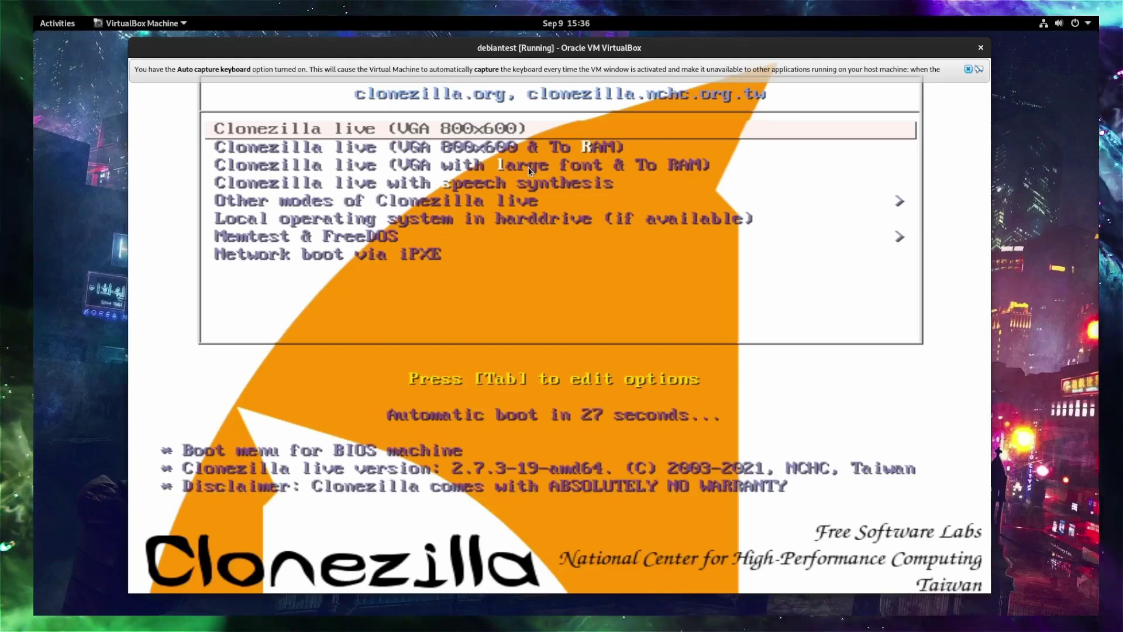
key(Return)
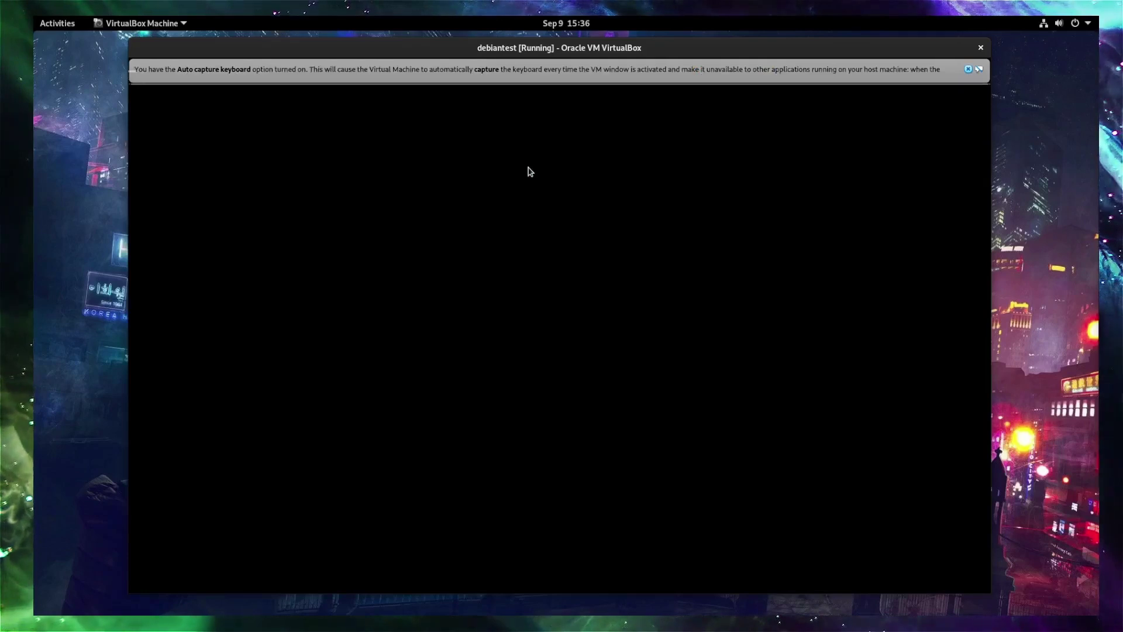
click(969, 69)
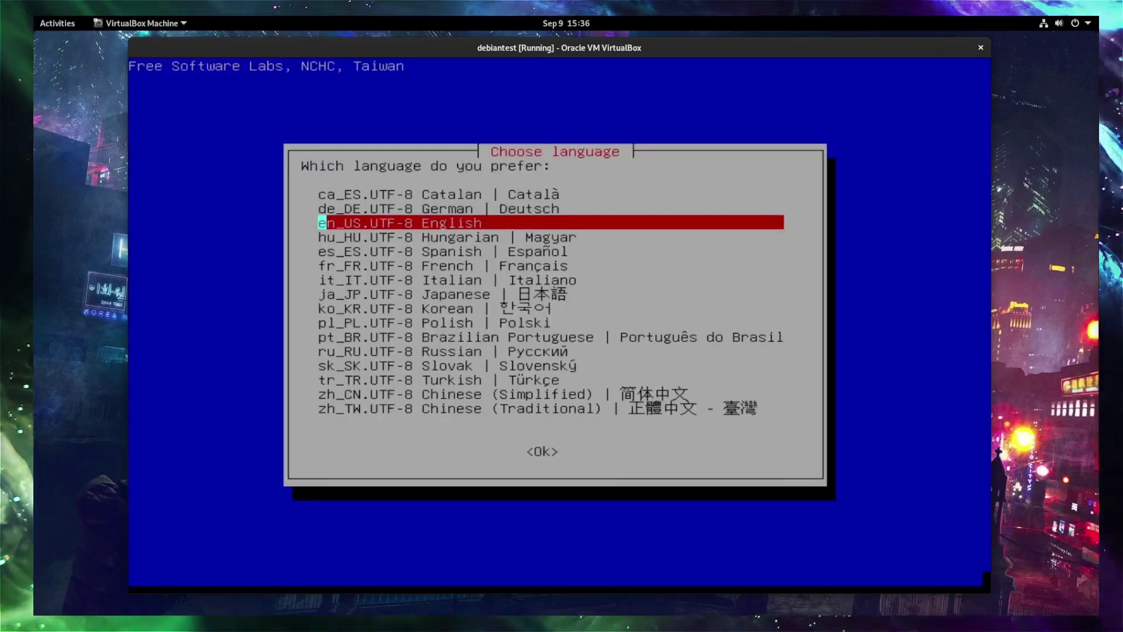
Keep en_US English and the default US keyboard, then start Clonezilla.
key(Return)
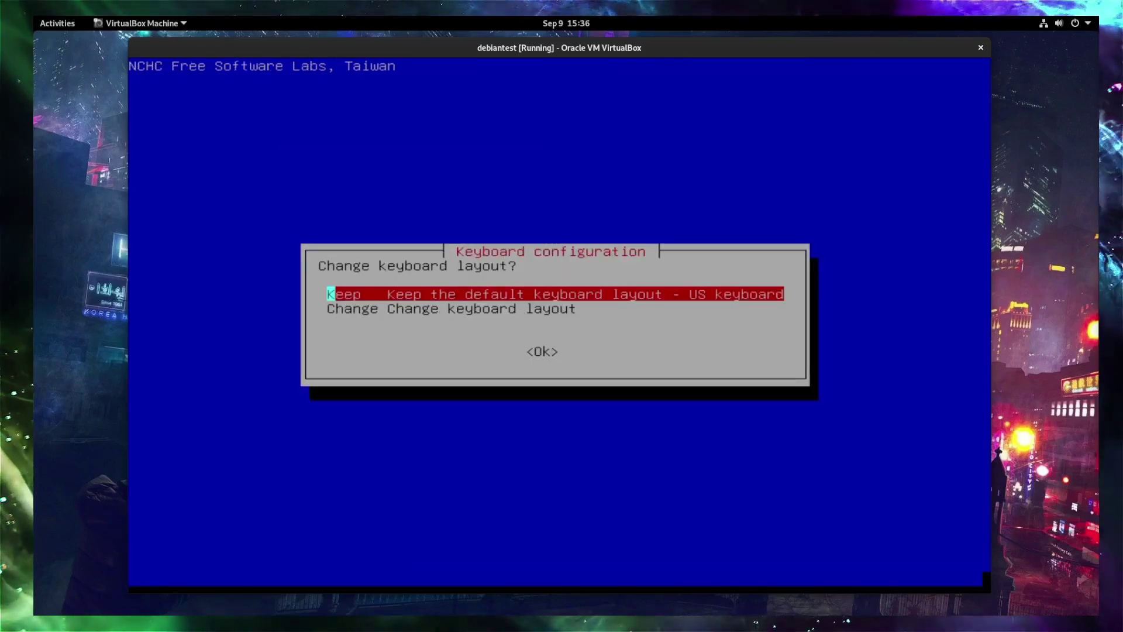
key(Return)
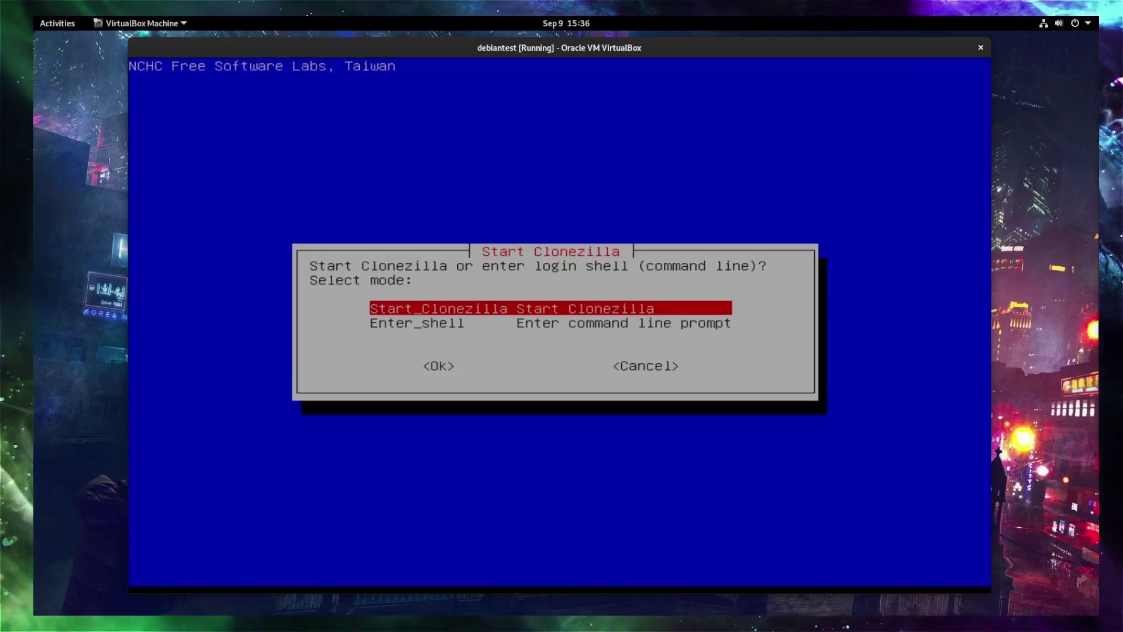
key(Return)
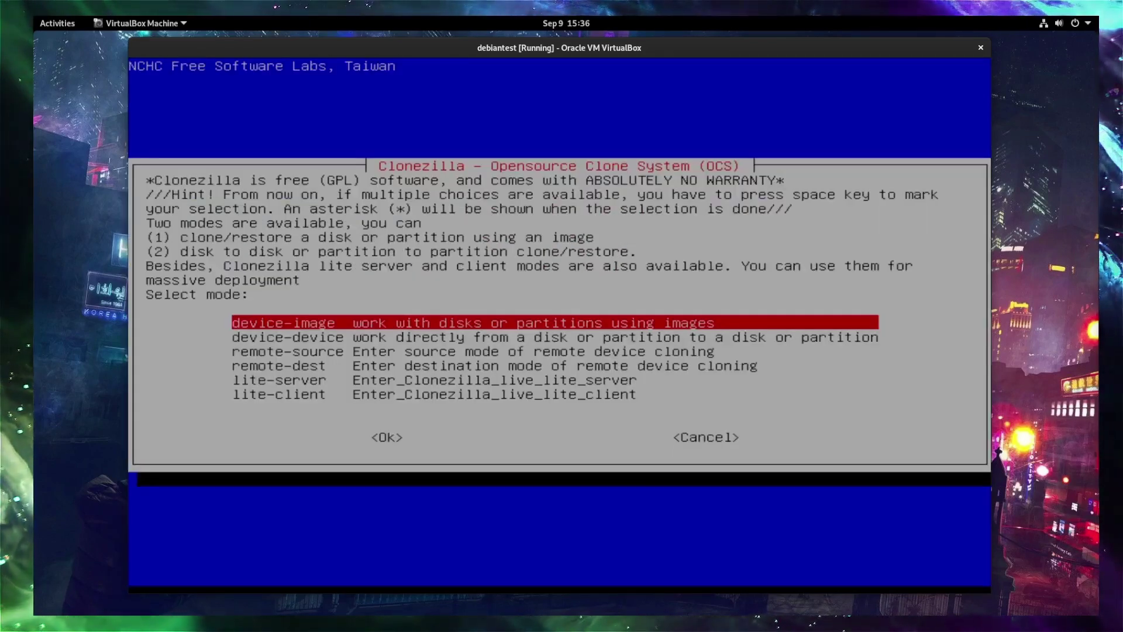
Choose the remote-source cloning mode from the mode list.
key(Down)
key(Down)
key(Up)
key(Up)
key(Down)
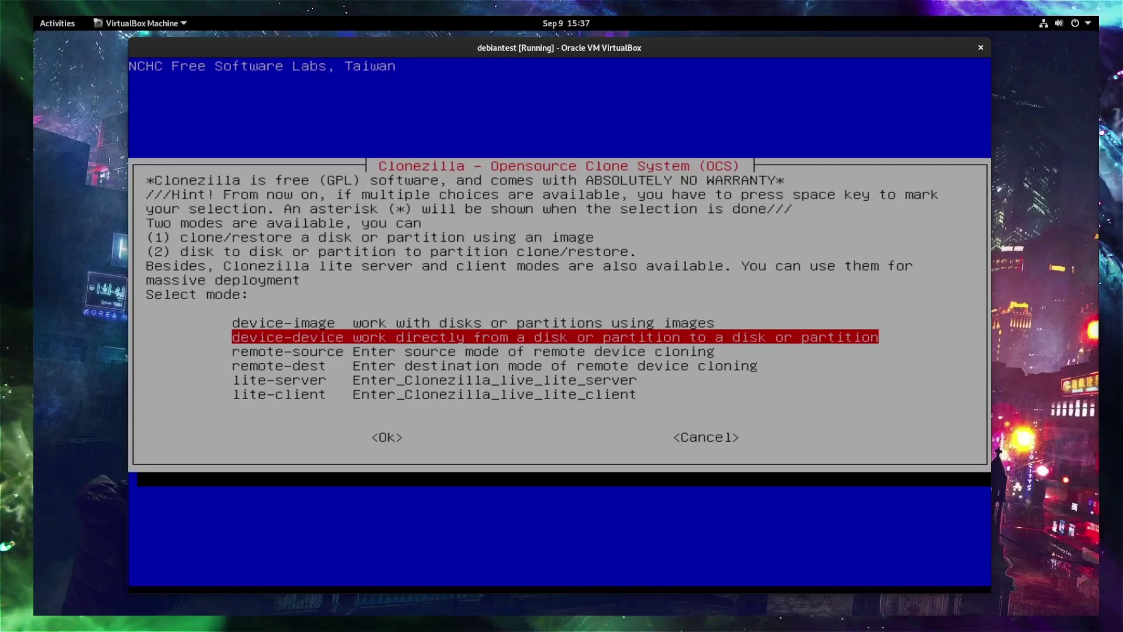
key(Down)
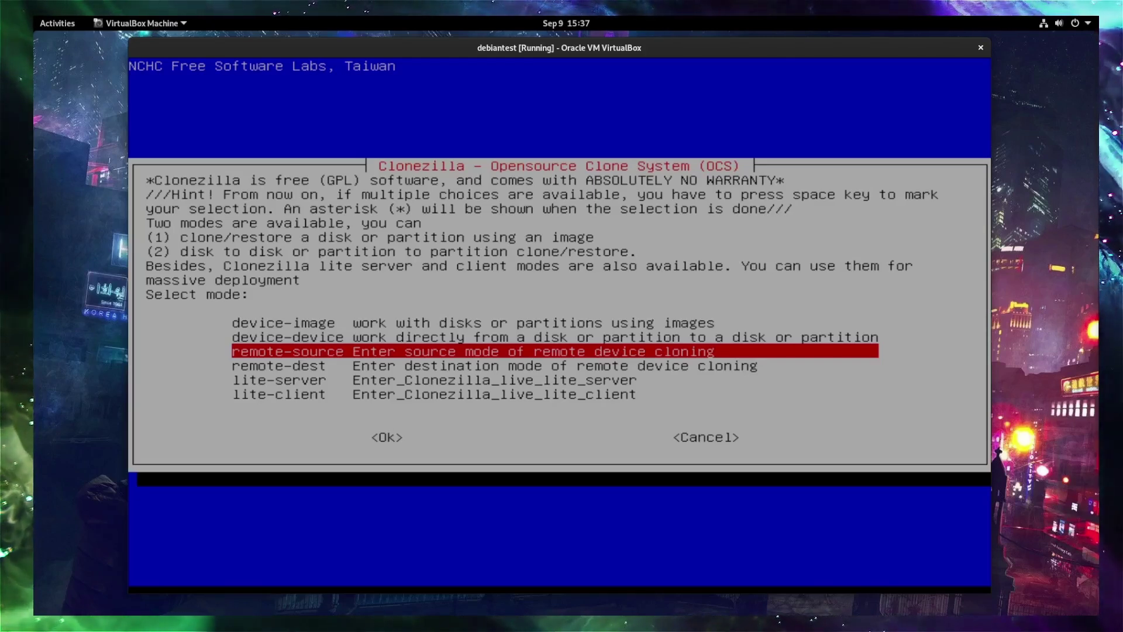
key(Return)
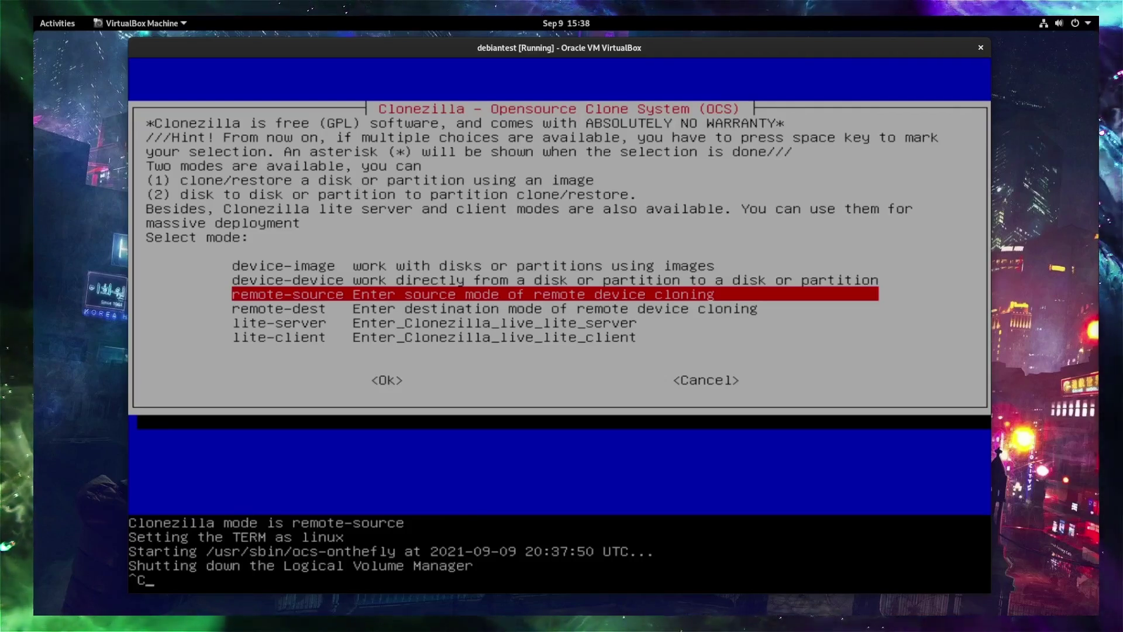
Abort the remote-source run with Ctrl+C and choose rerun1 to restart the Clonezilla wizard.
key(ctrl+c)
key(ctrl+c)
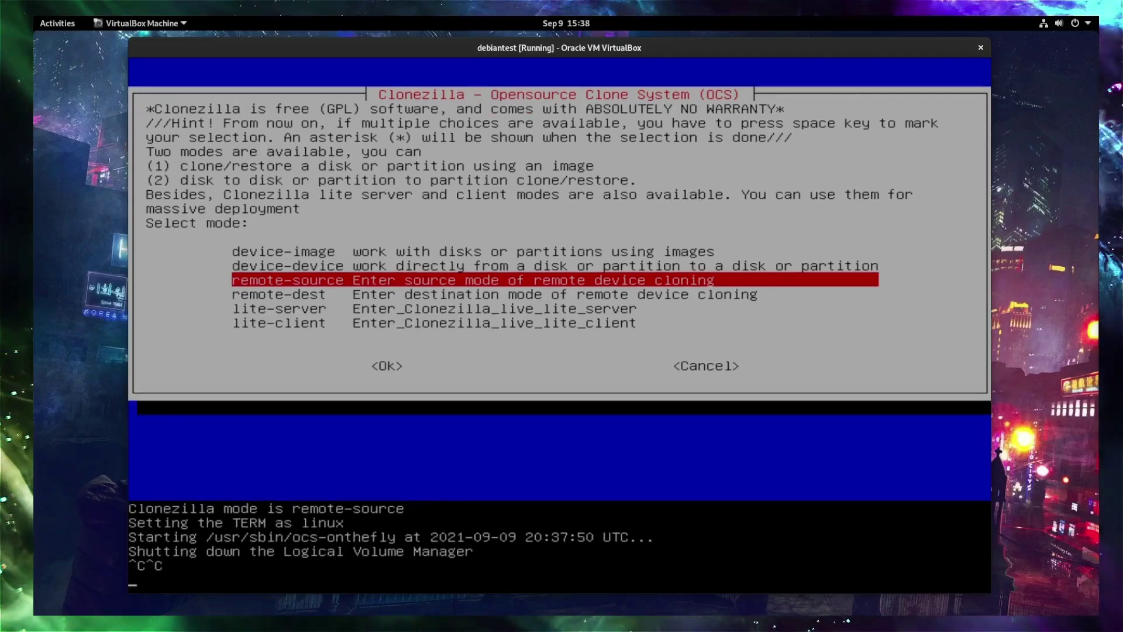
drag(519, 47, 563, 221)
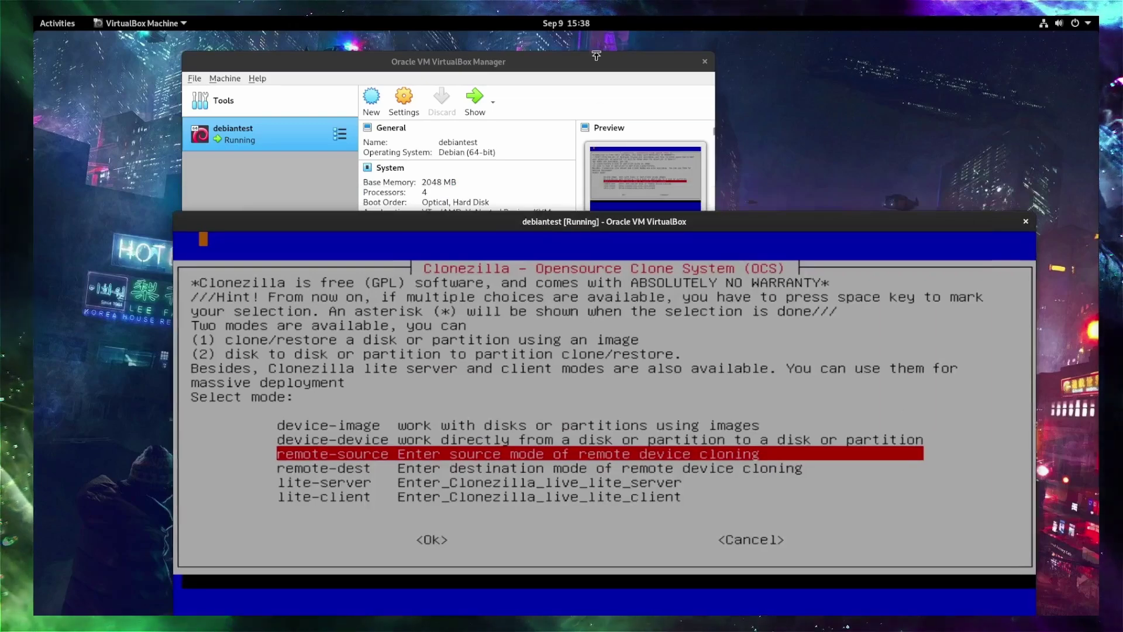
click(520, 110)
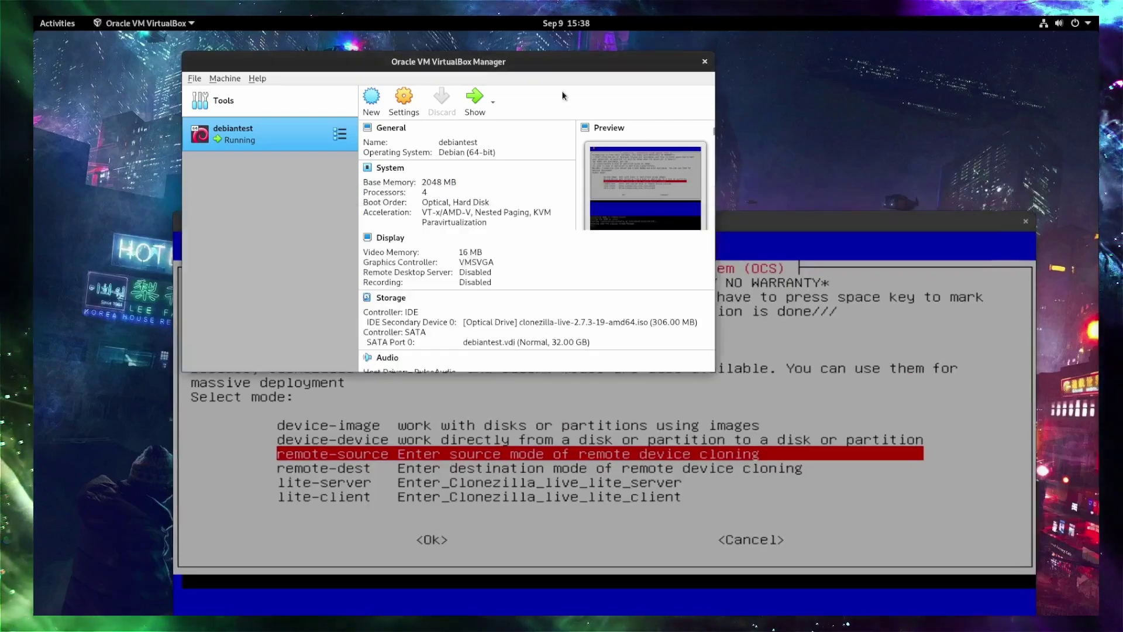
right_click(300, 145)
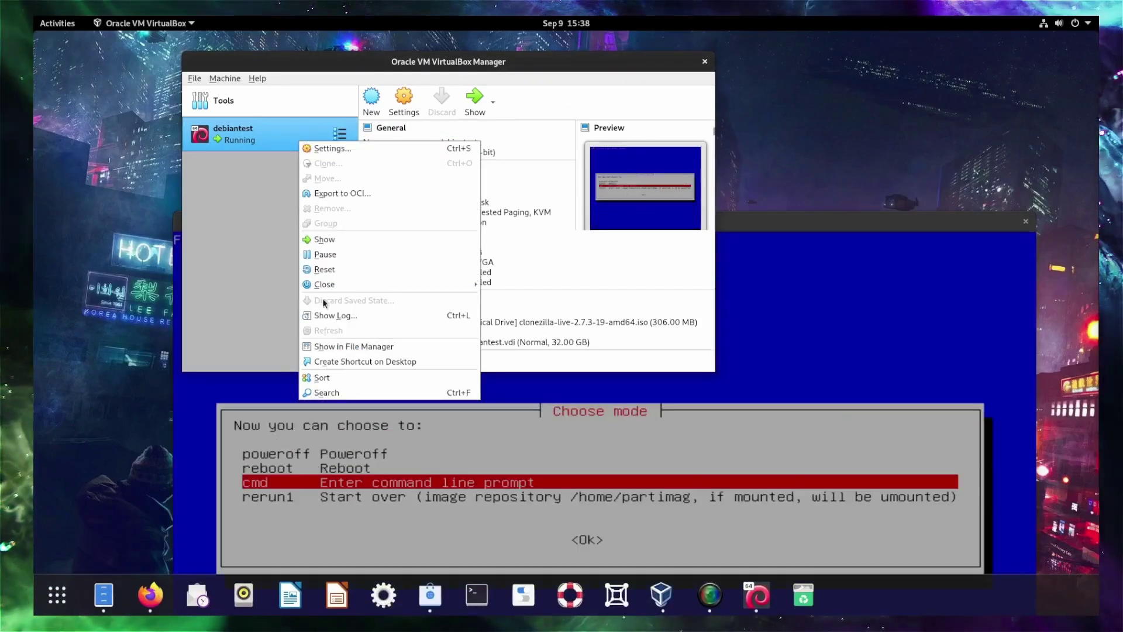
click(757, 222)
drag(757, 222, 735, 71)
key(Down)
key(Return)
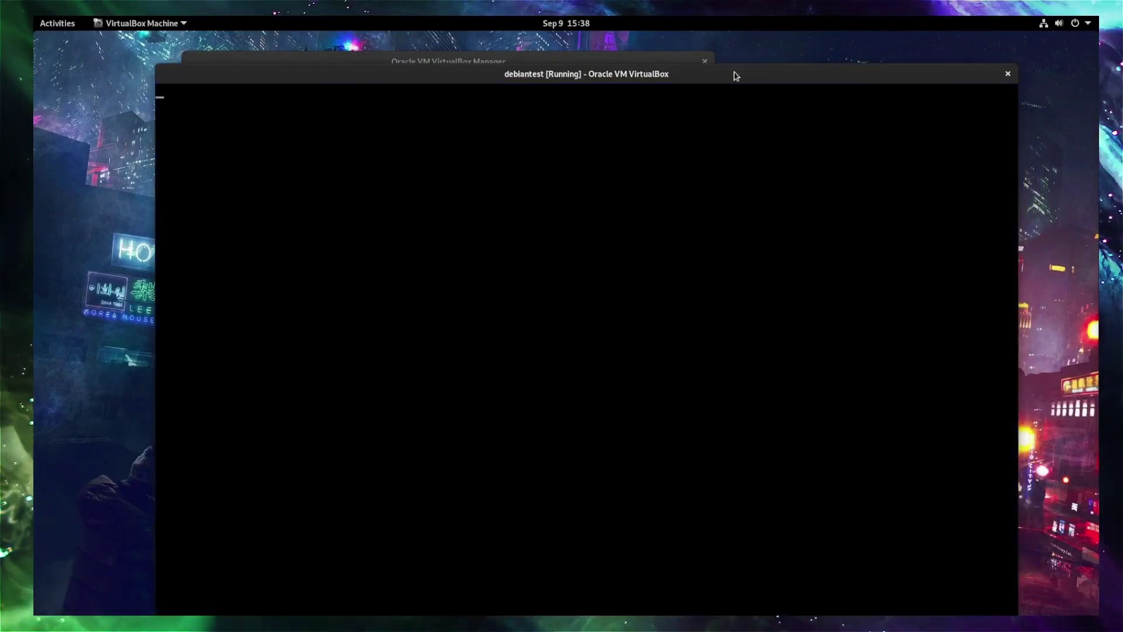
Start Clonezilla again and choose remote-source, Beginner mode, and disk_to_remote_disk.
key(Return)
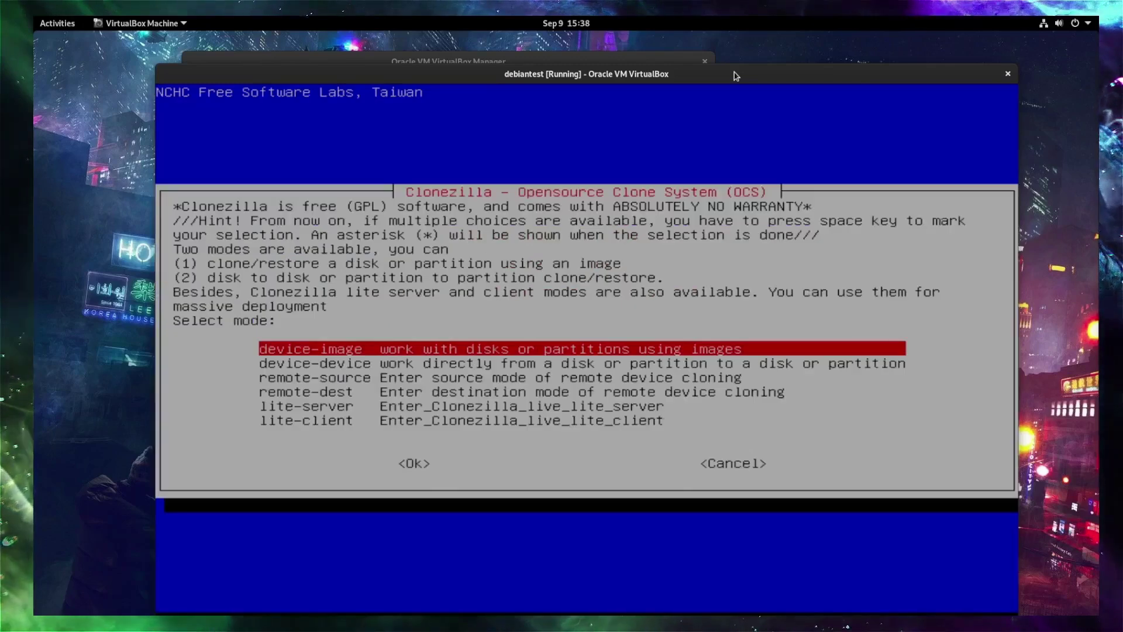
key(Down)
key(Down)
key(Return)
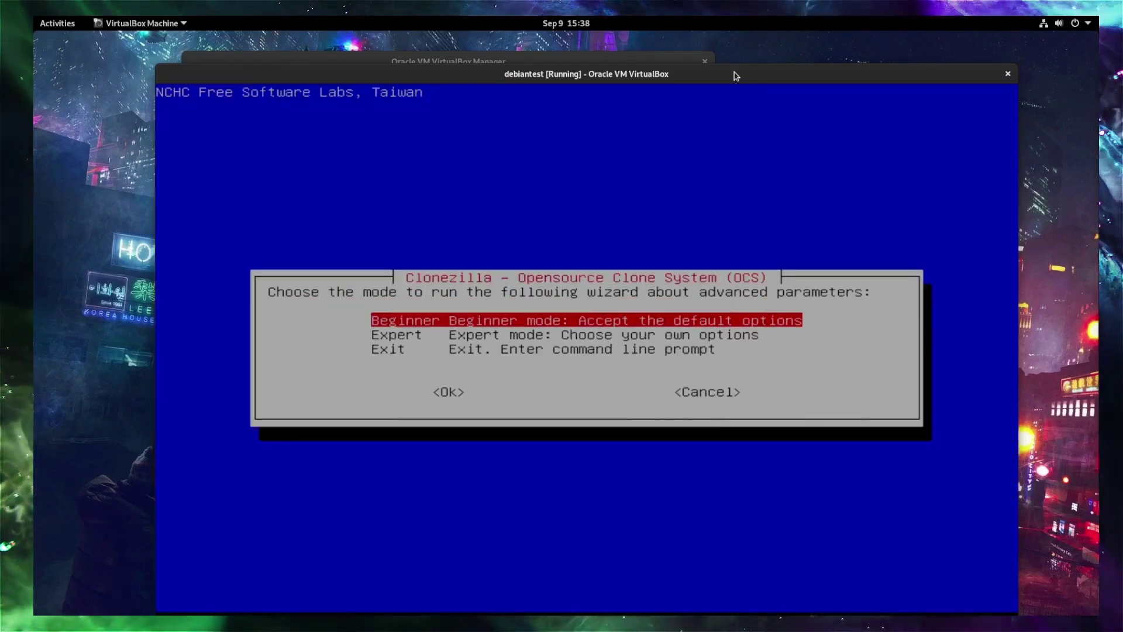
key(Return)
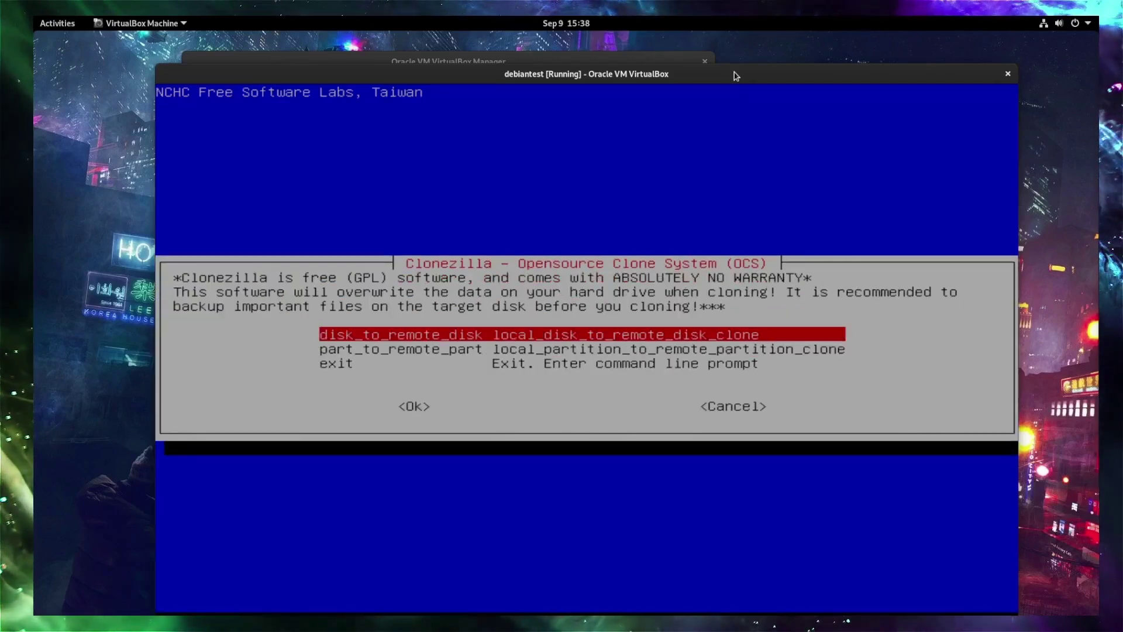
key(Down)
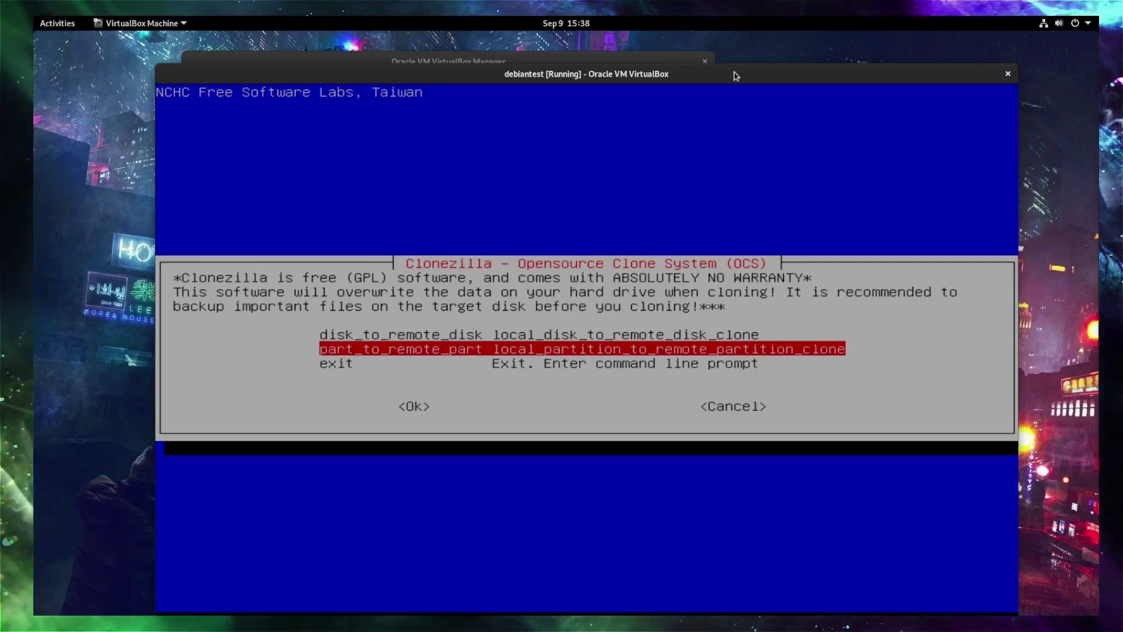
key(Up)
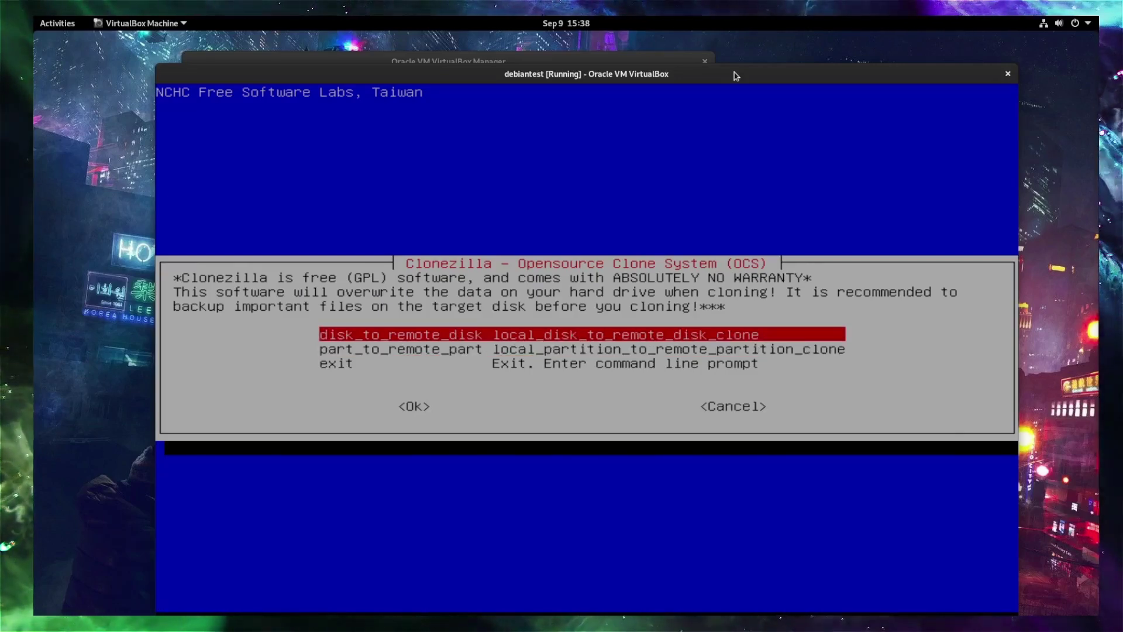
key(Return)
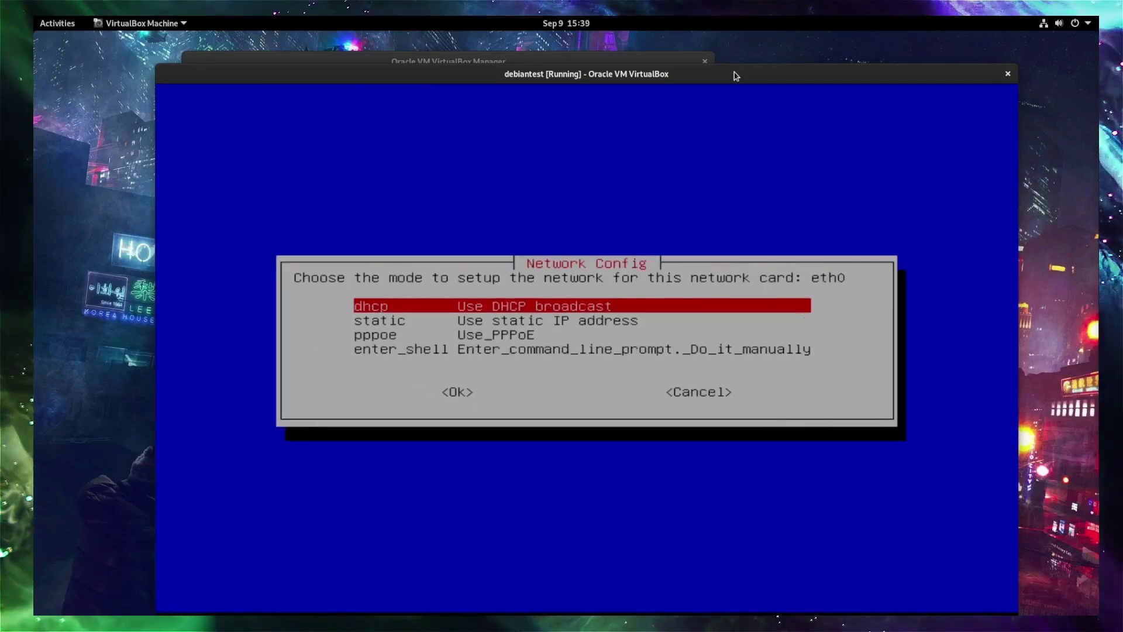
Configure eth0 with DHCP, select sda as source, and skip the file system check.
key(Return)
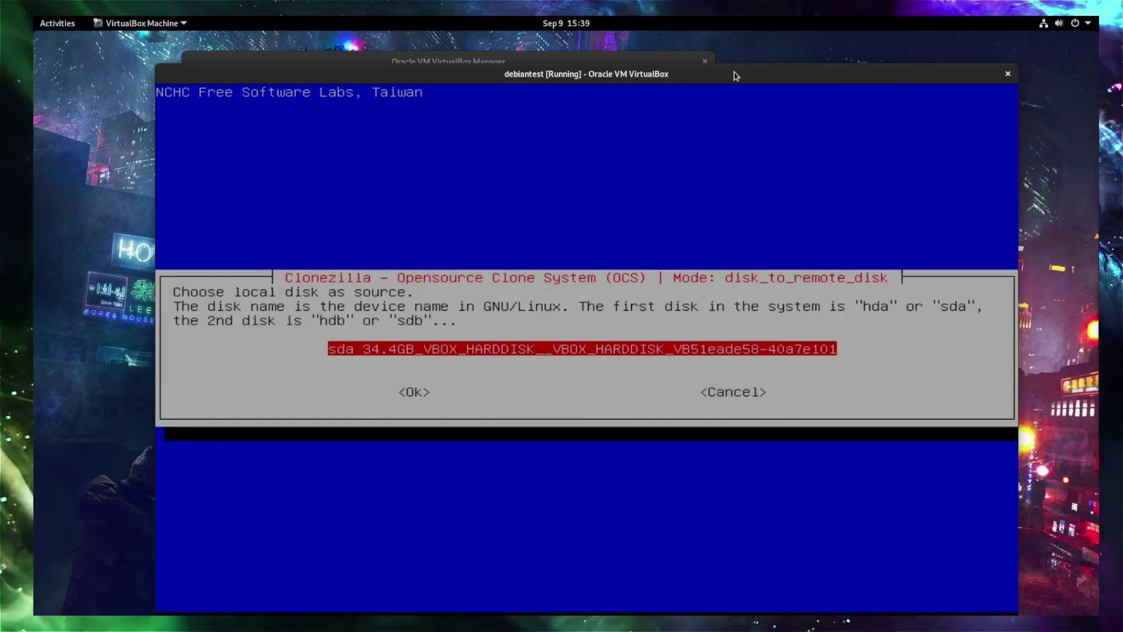
key(Tab)
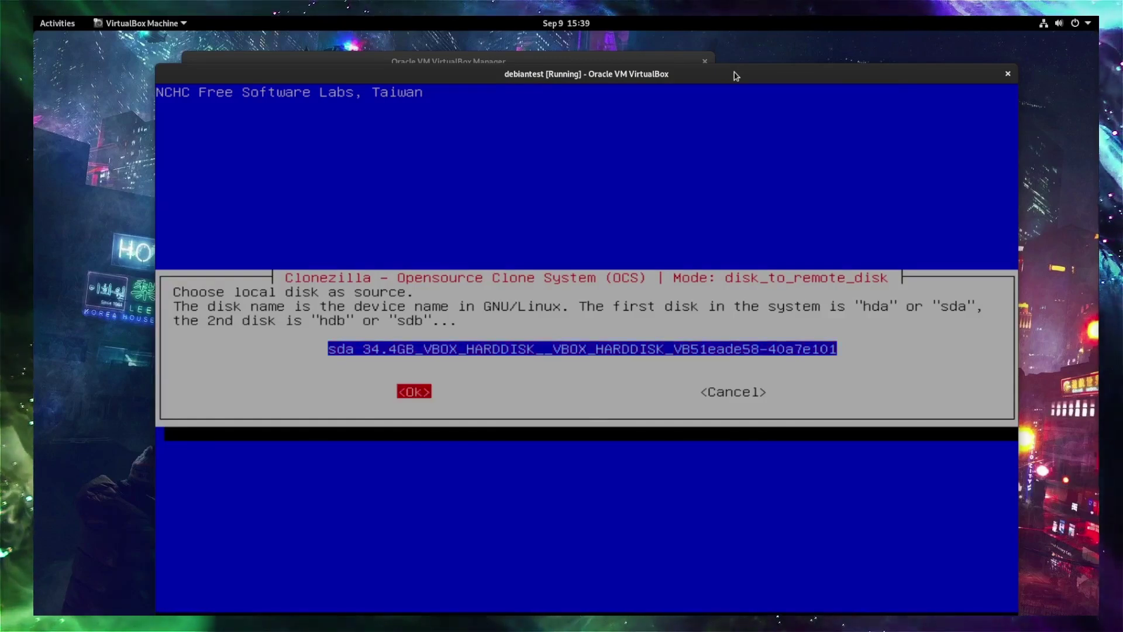
key(Return)
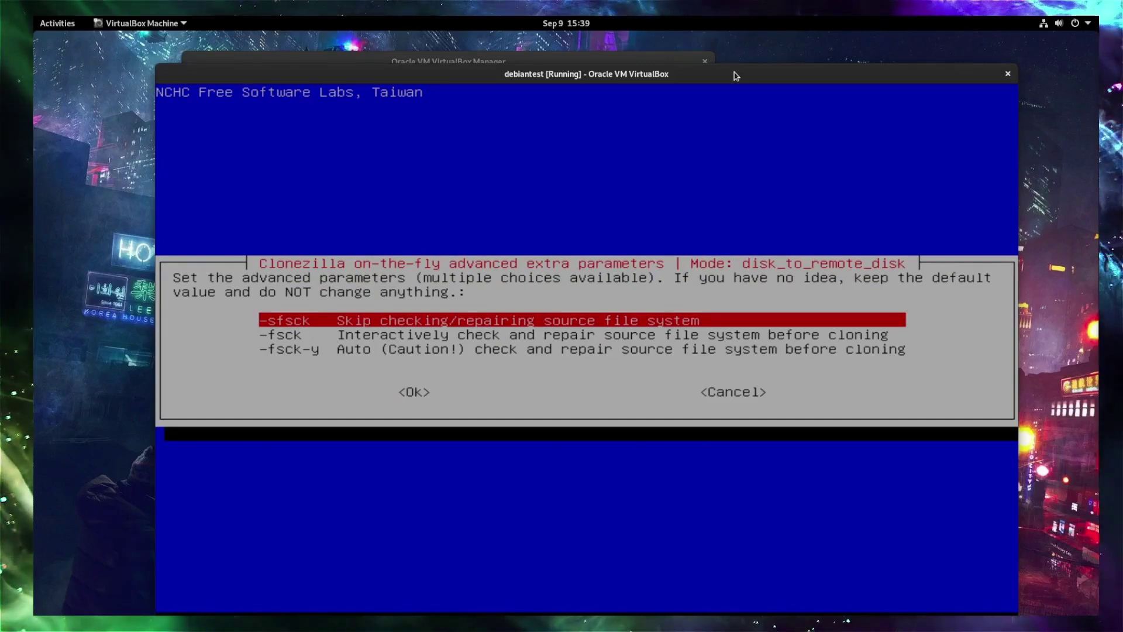
key(Tab)
key(Return)
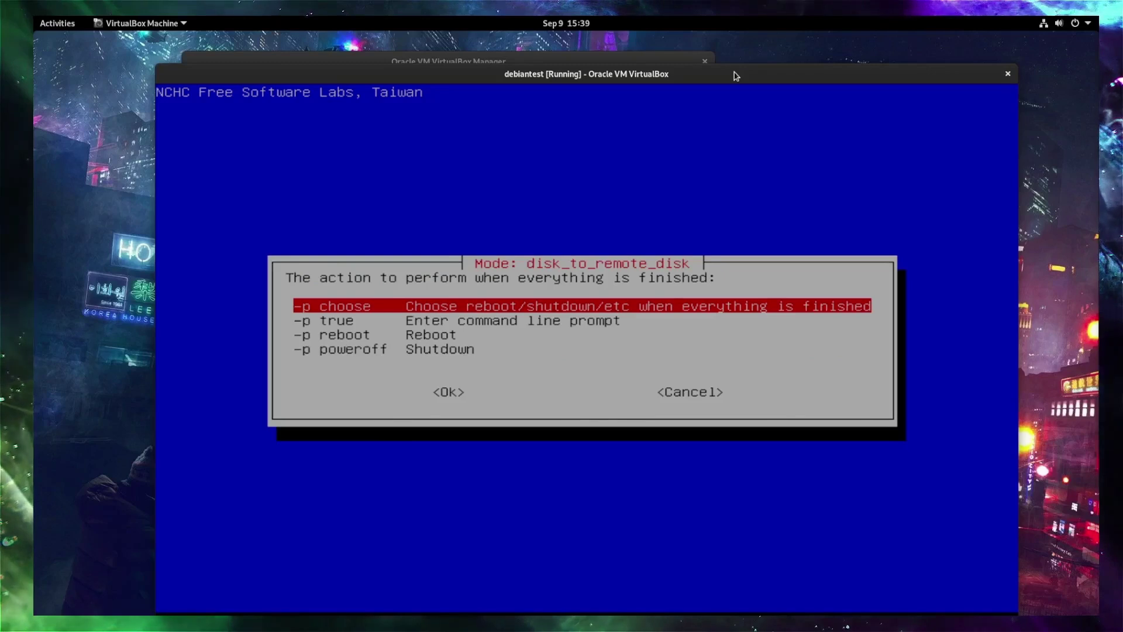
Keep -p choose for the finishing action and continue until the source waits for the target.
key(Down)
key(Down)
key(Down)
key(Up)
key(Up)
key(Up)
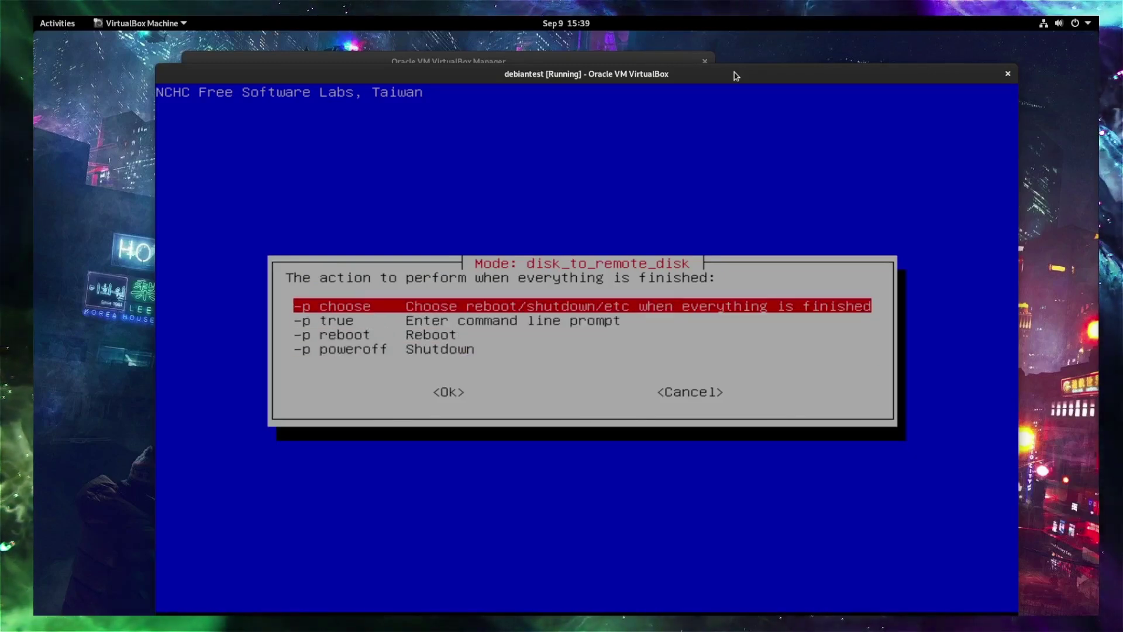
key(Return)
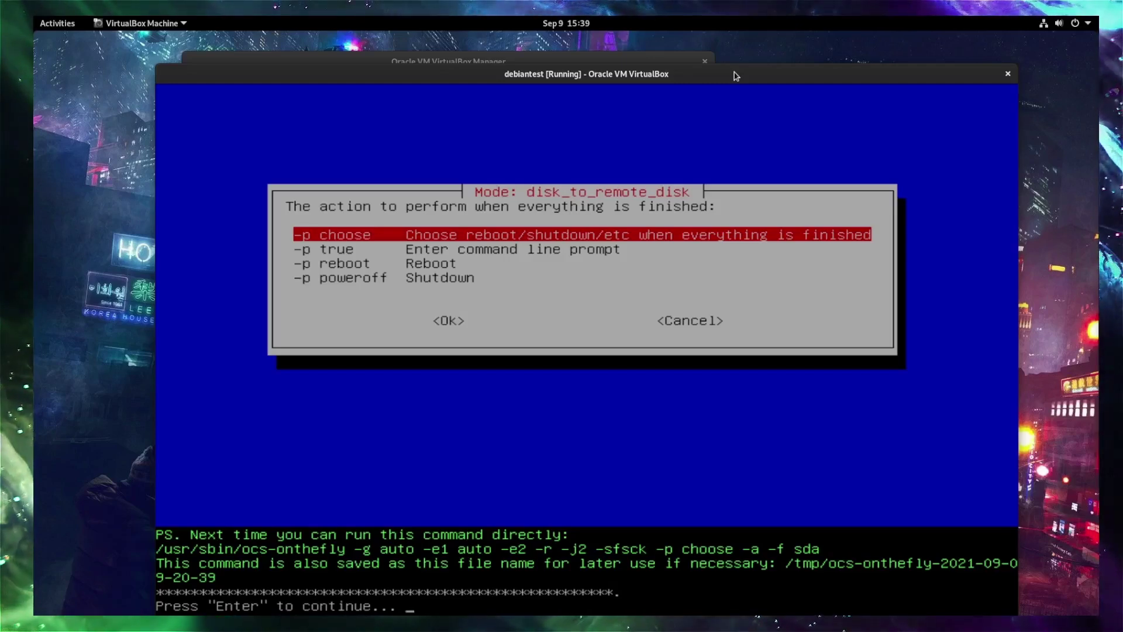
key(Return)
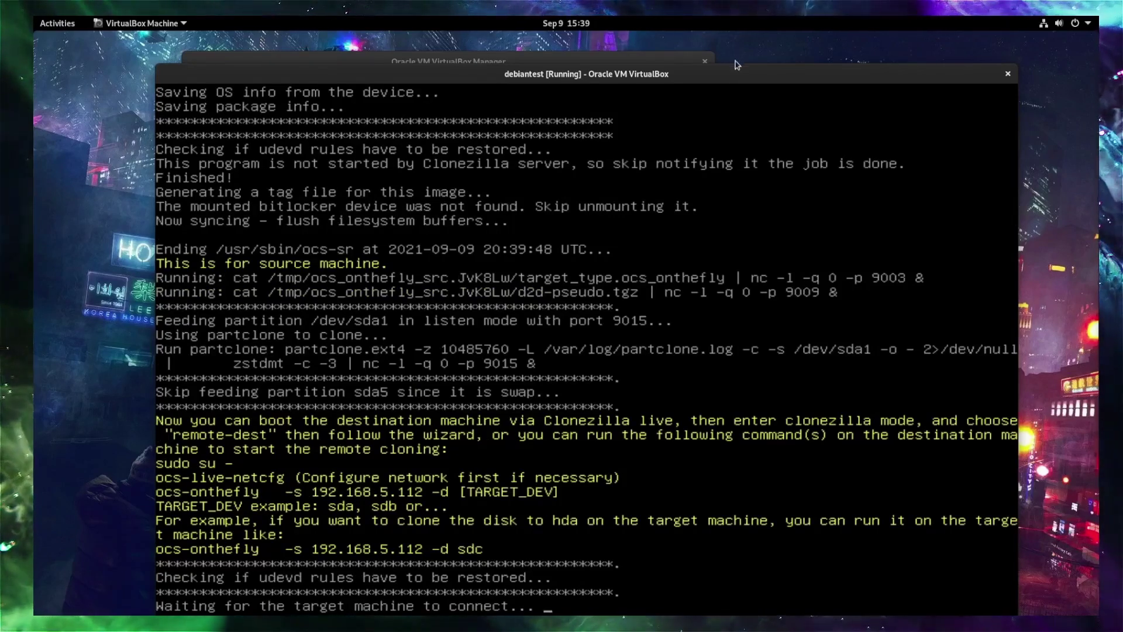
In Firefox's Proxmox tab, select VM 105 (DebianClone) and its CD/DVD Drive (ide2) row.
mouse_move(337, 595)
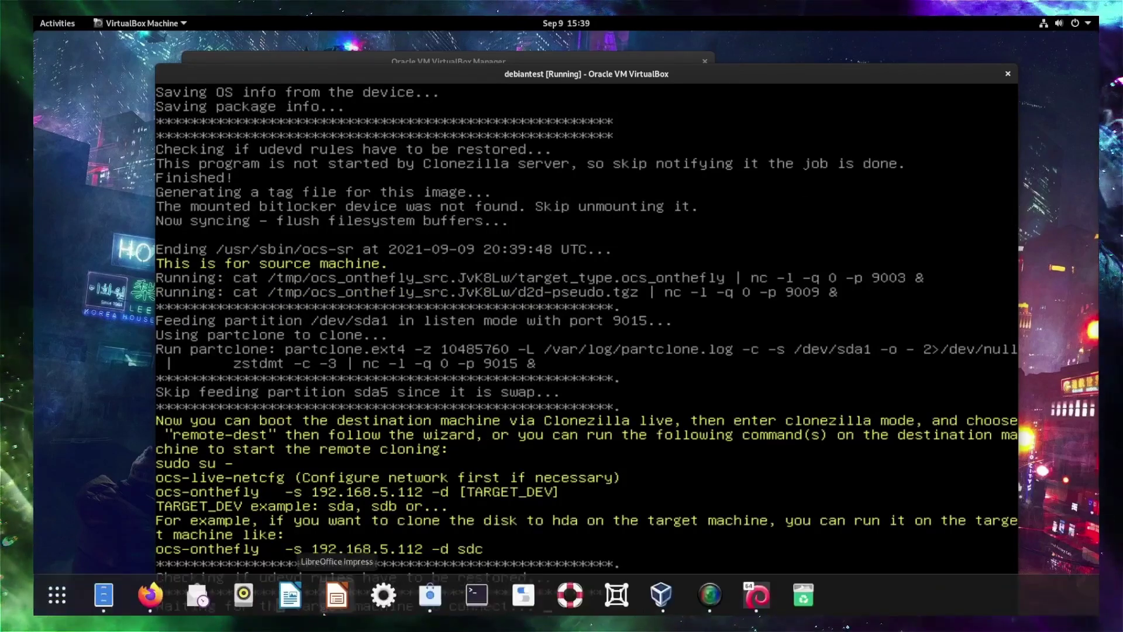
click(158, 595)
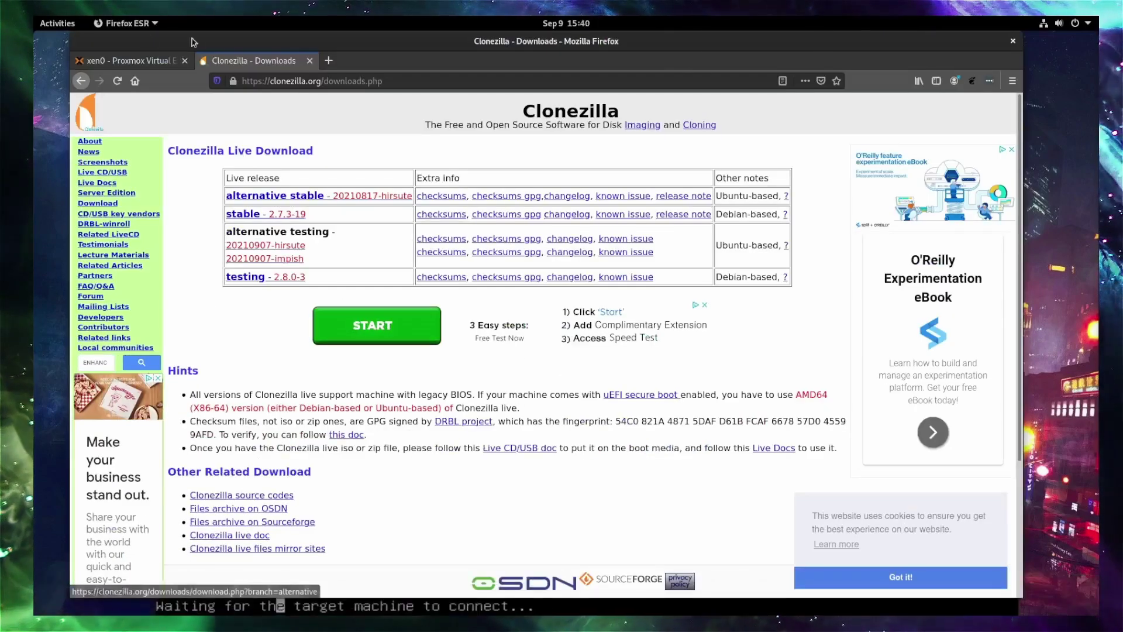
click(139, 59)
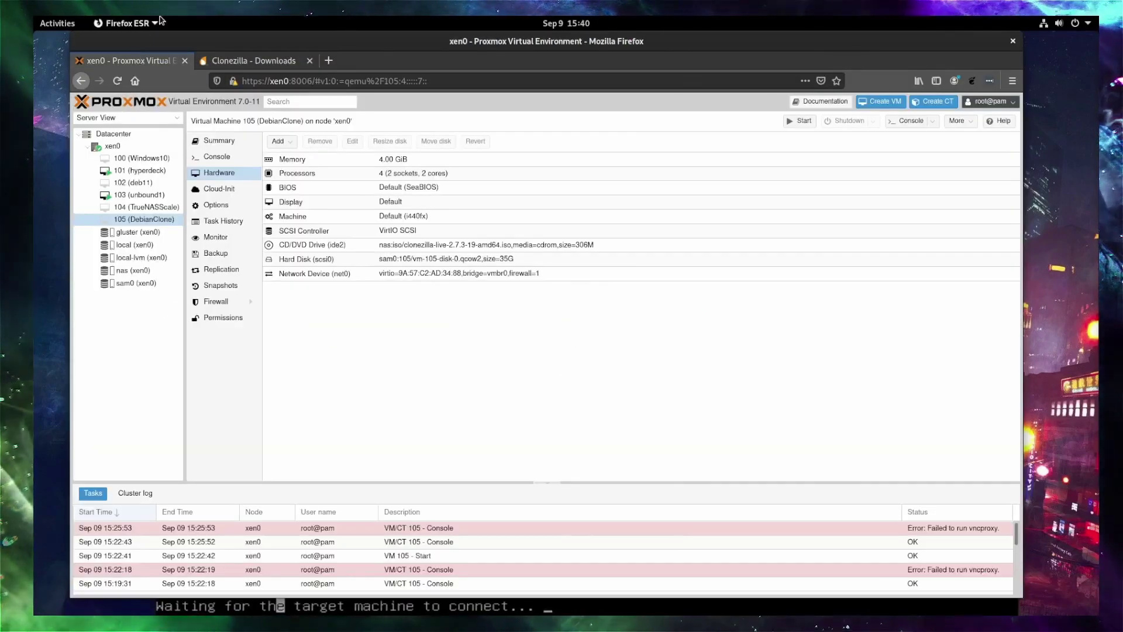
click(133, 220)
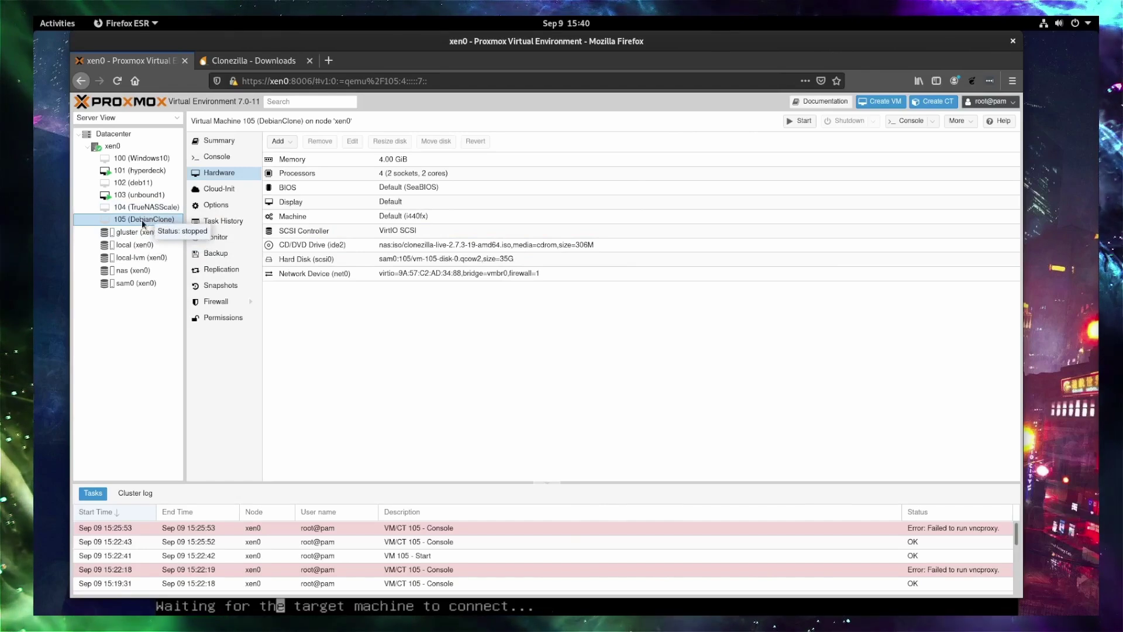
click(400, 250)
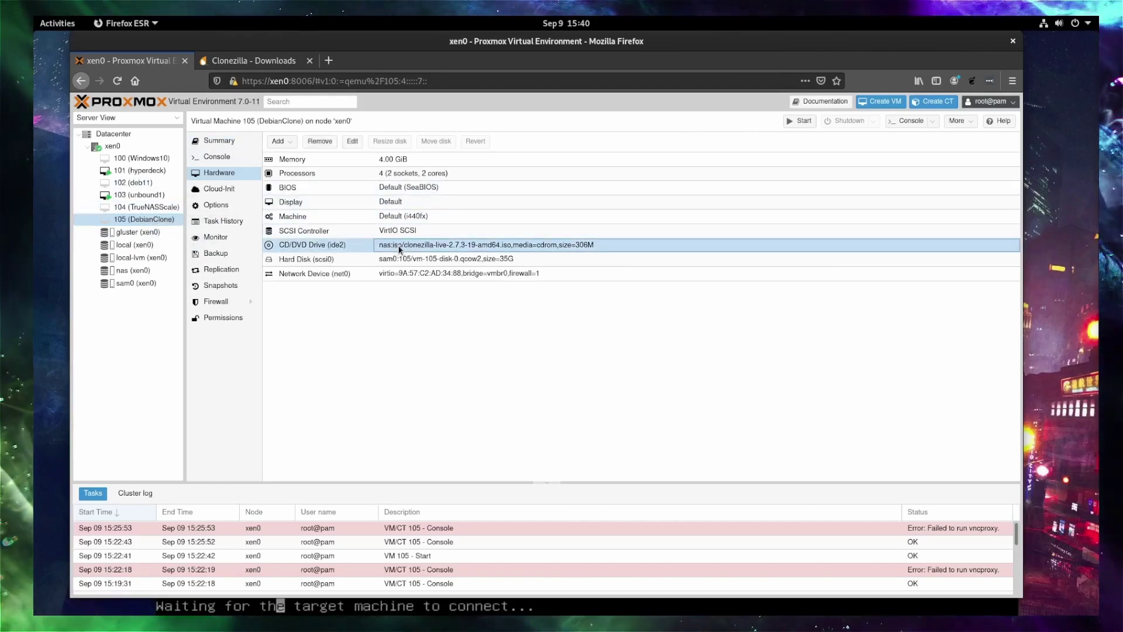
Confirm the CD/DVD drive holds clonezilla-live-2.7.3-19-amd64.iso unchanged, then show VM 105's Options.
click(352, 141)
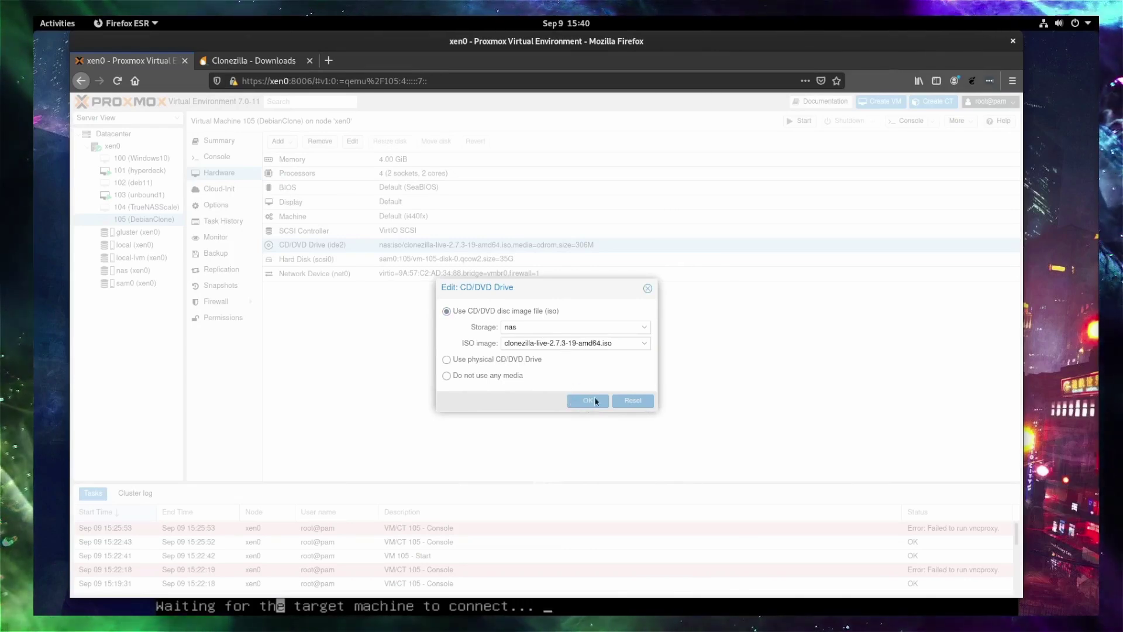
click(644, 342)
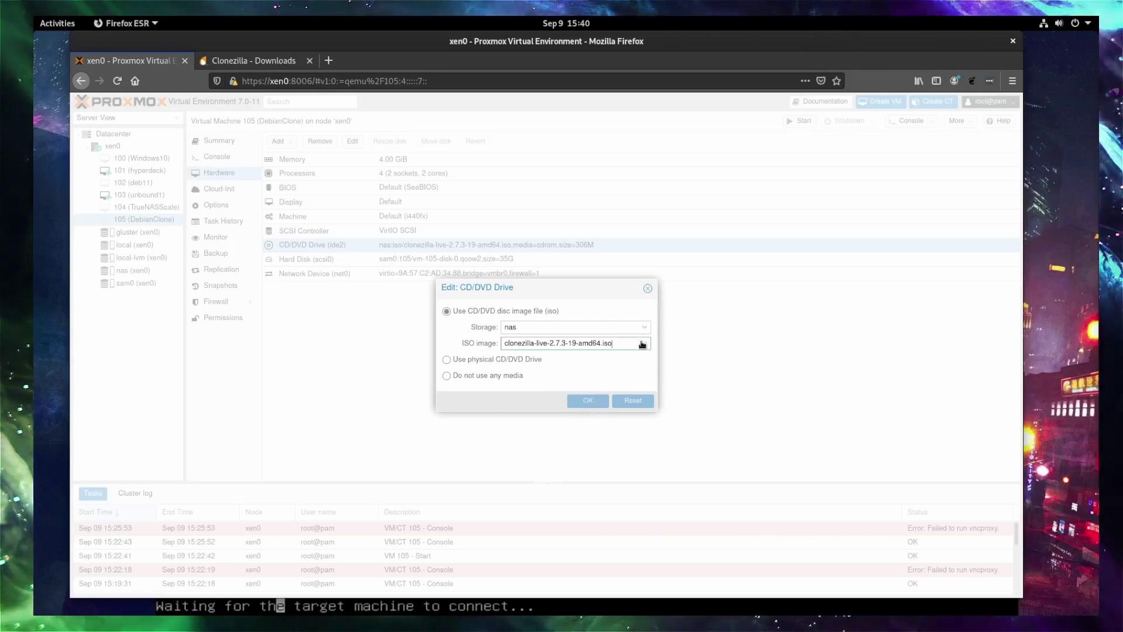
click(605, 374)
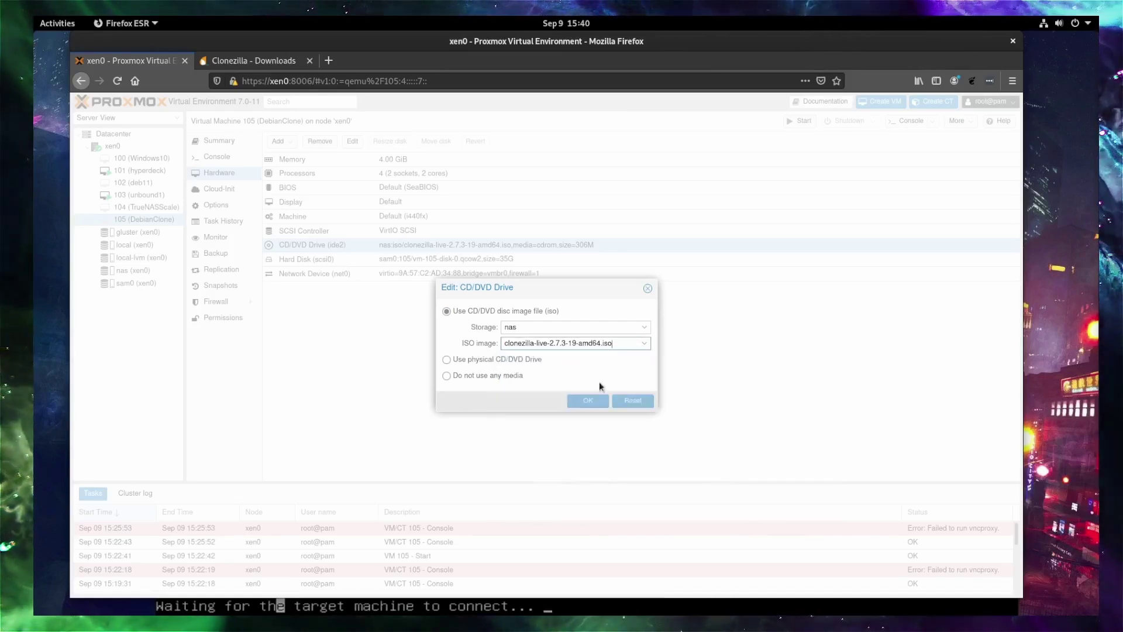
click(653, 288)
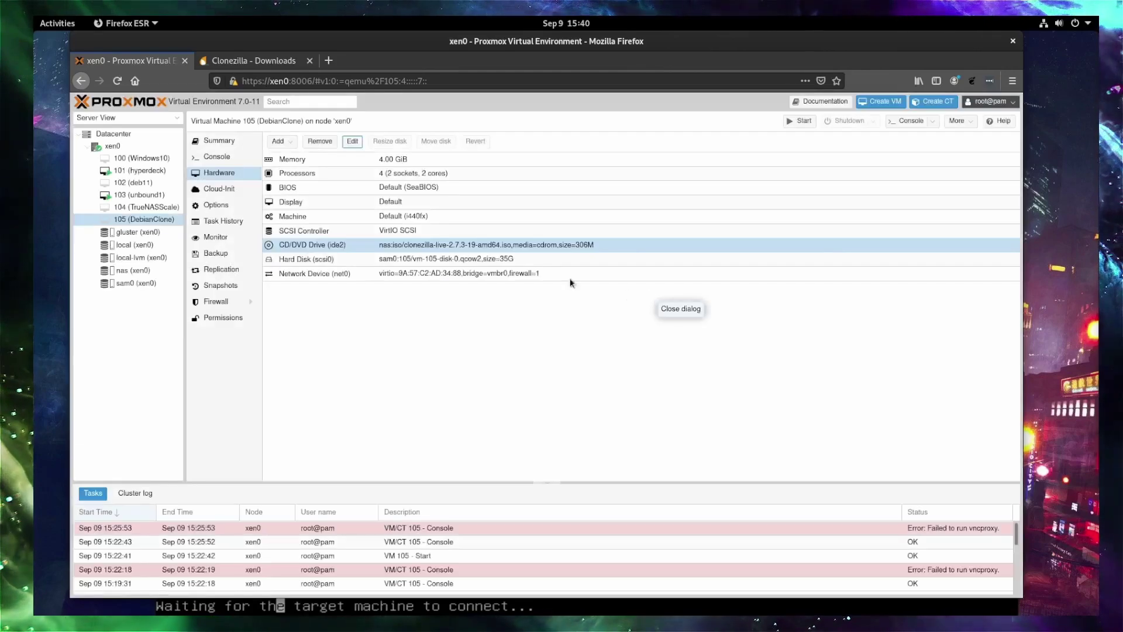
click(227, 205)
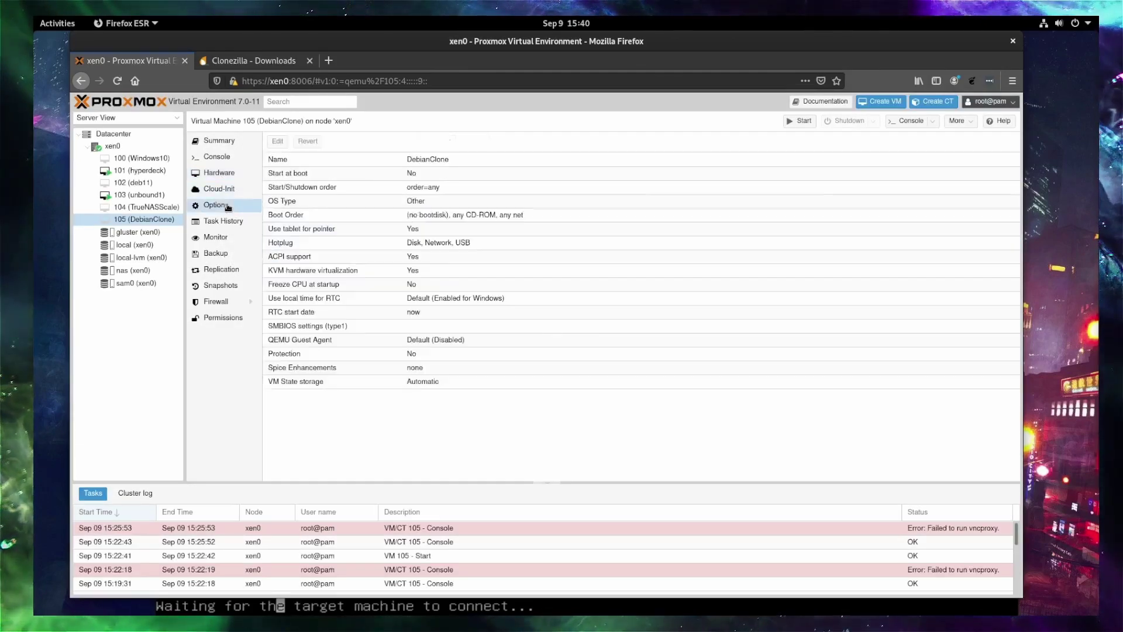
Review the boot order ide2, scsi0, net0 without changes and start VM 105.
click(431, 217)
click(277, 141)
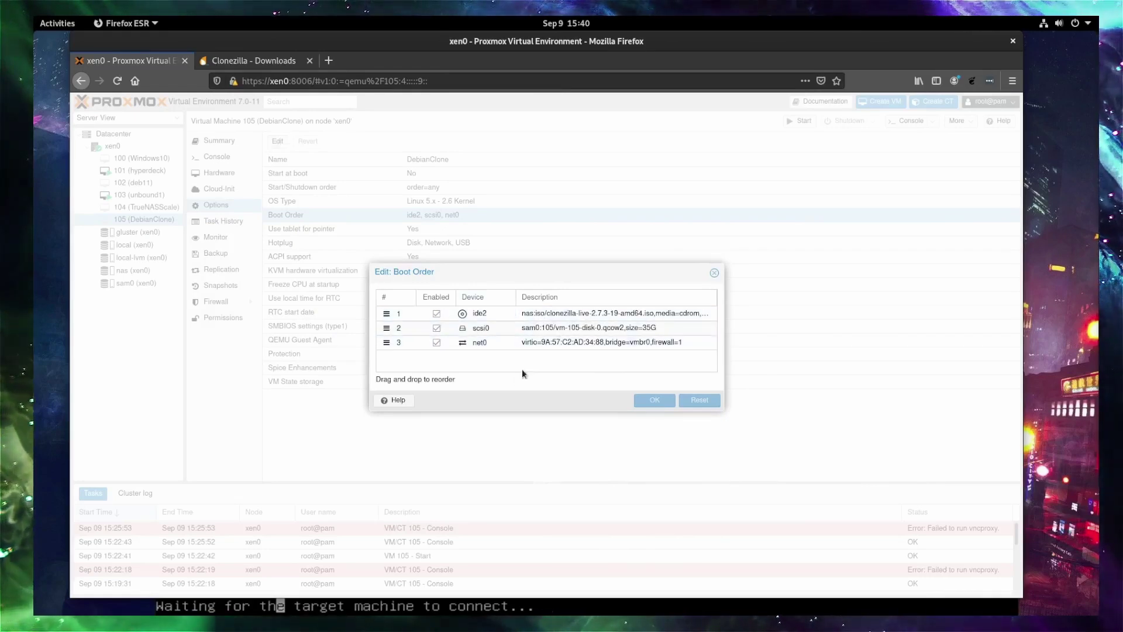
click(714, 274)
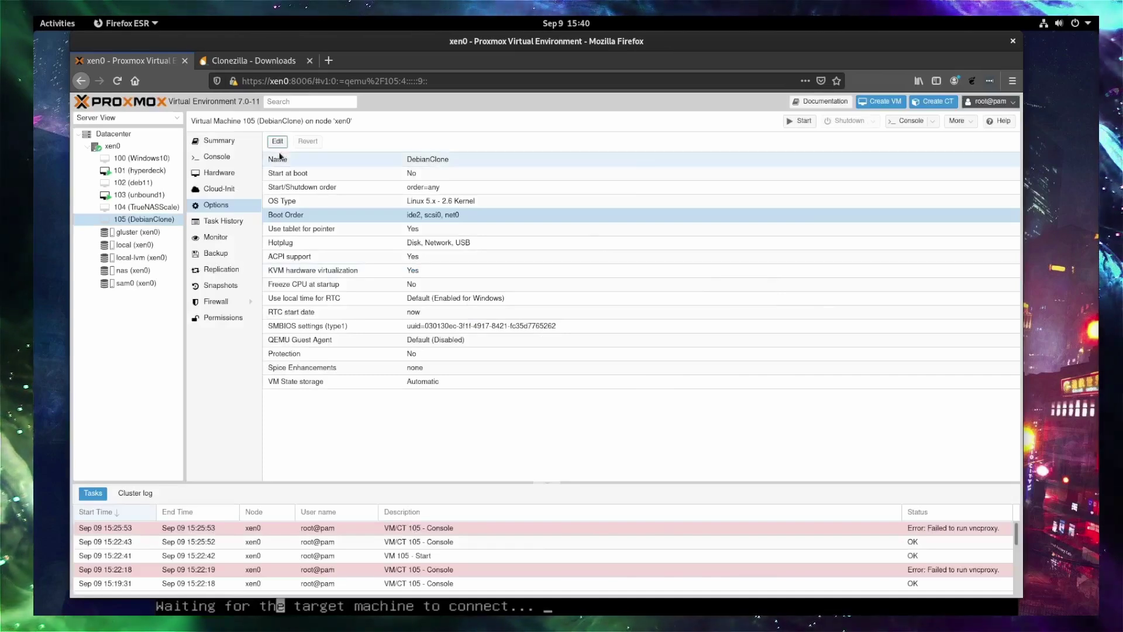
click(805, 124)
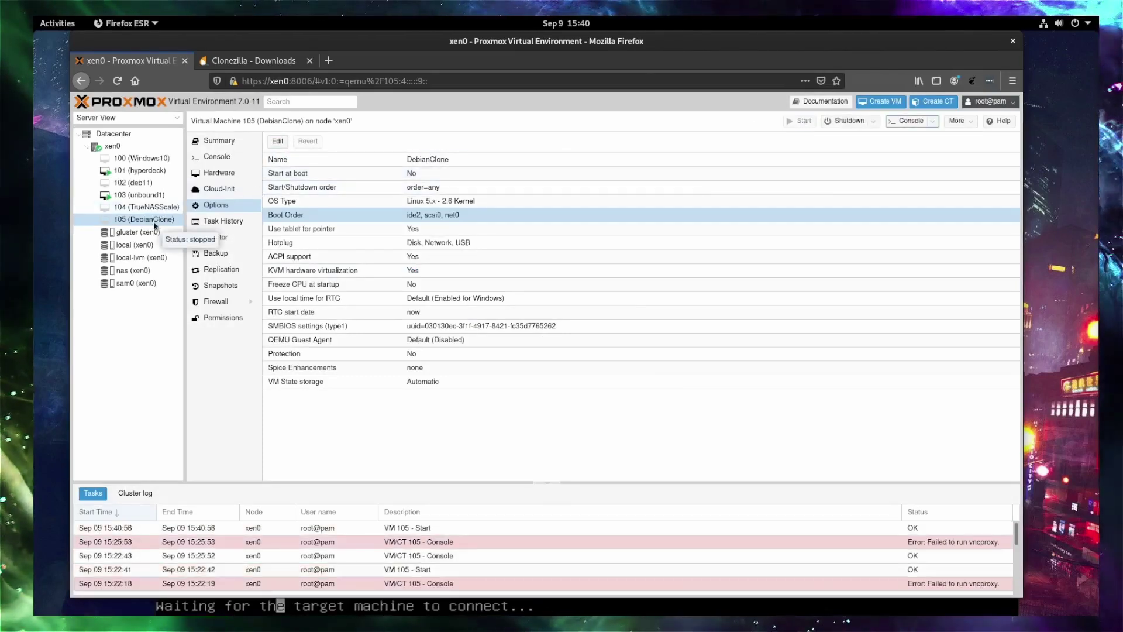
Open VM 105's noVNC console with Local Scaling and enlarge the console window.
click(911, 123)
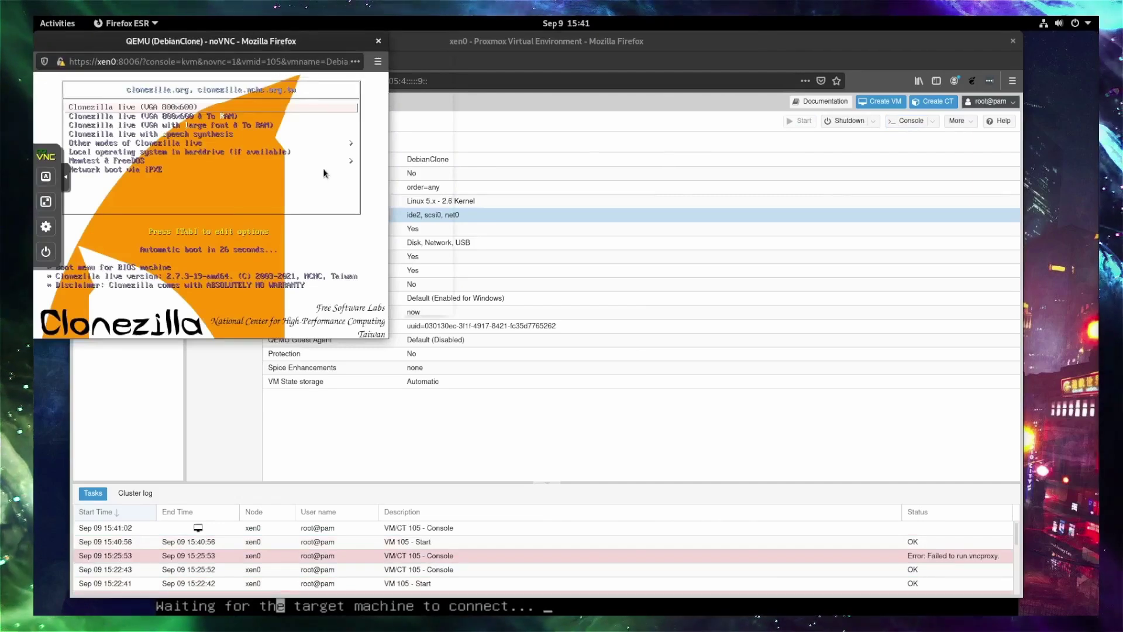
click(39, 179)
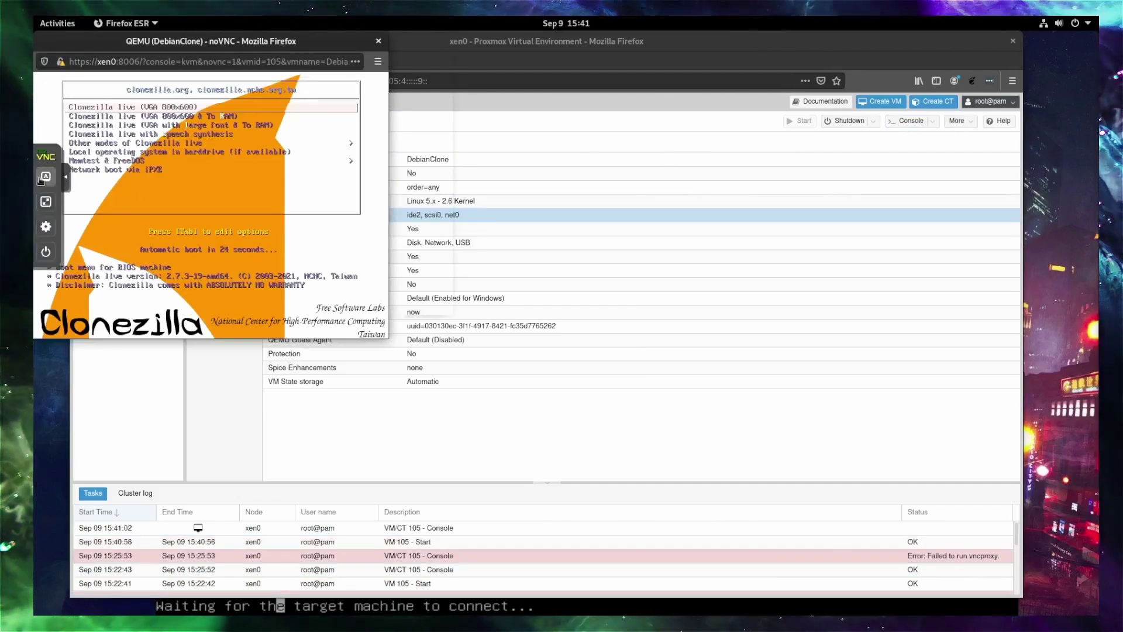
click(45, 226)
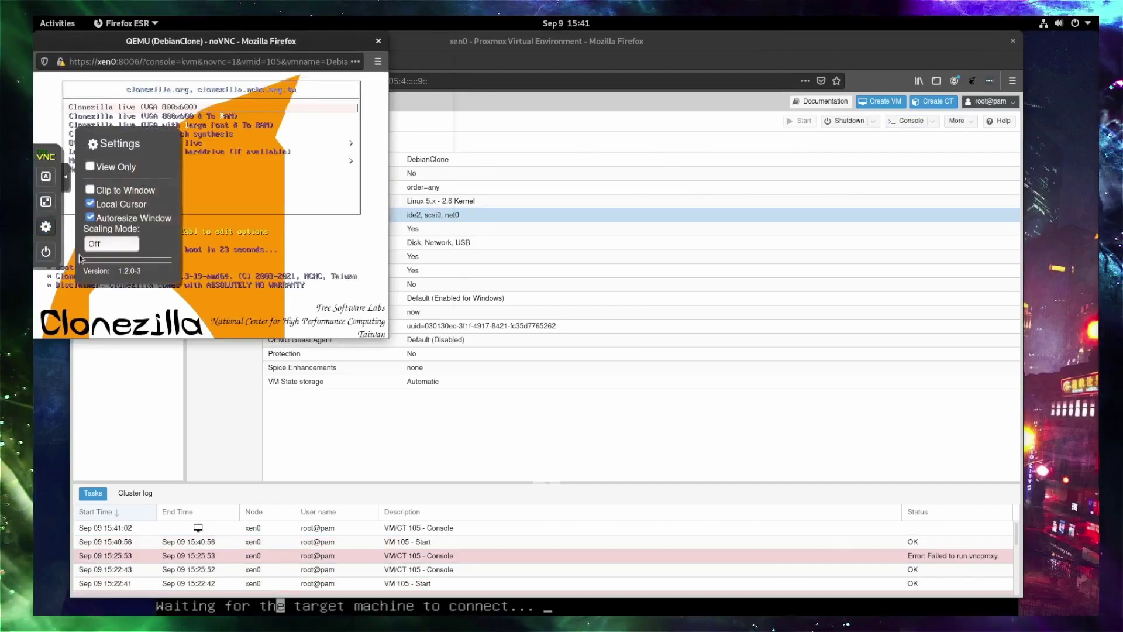
click(111, 243)
click(135, 273)
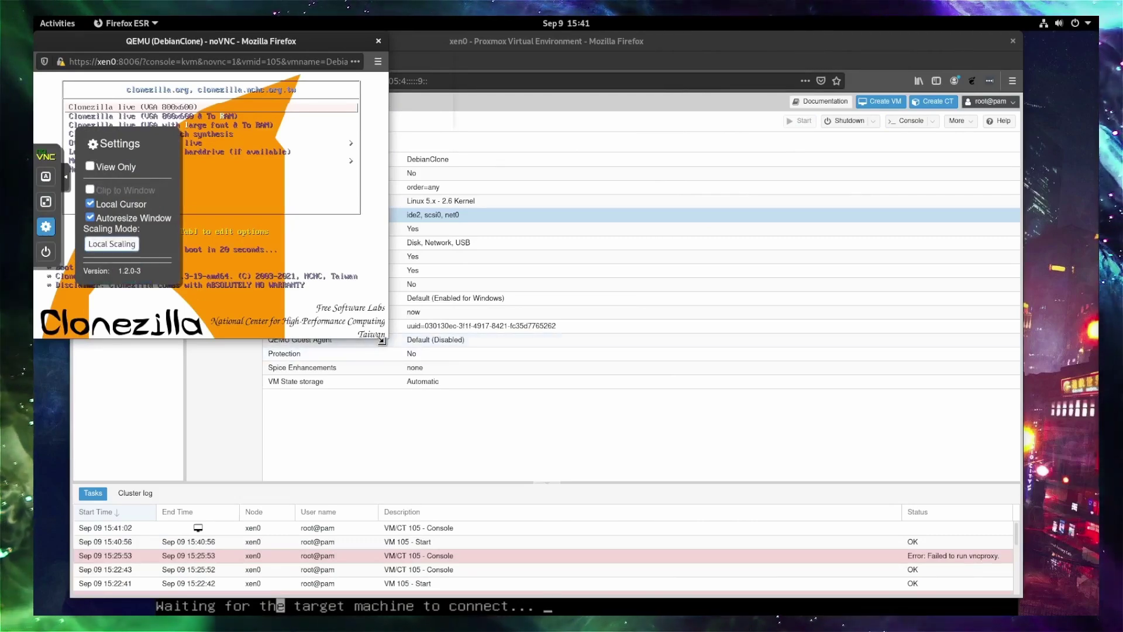
drag(388, 339, 908, 588)
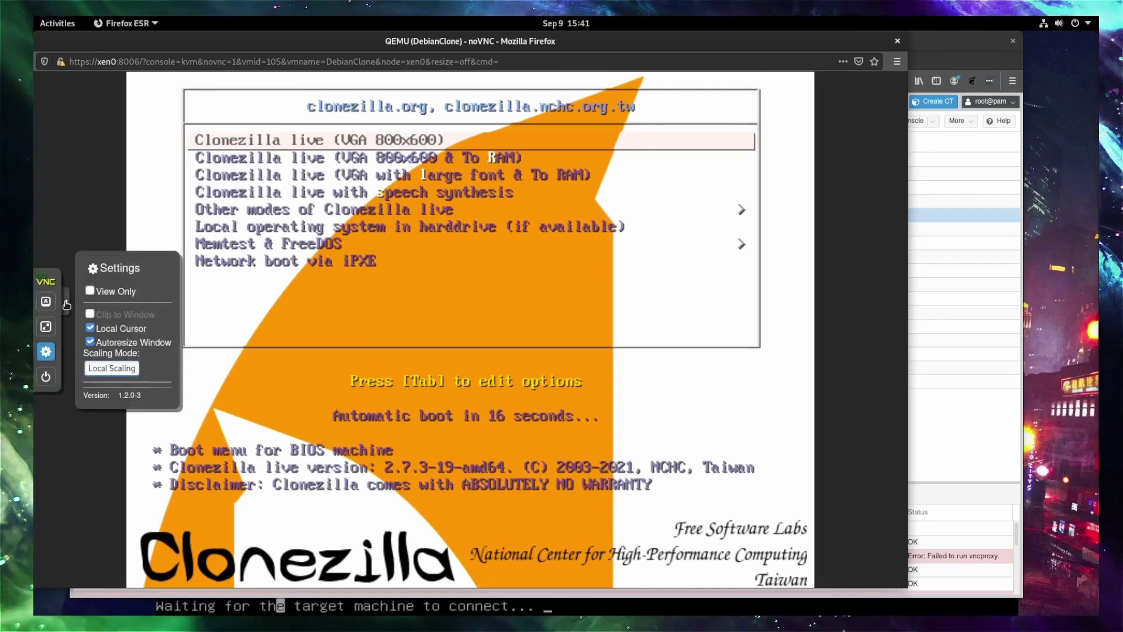
click(275, 182)
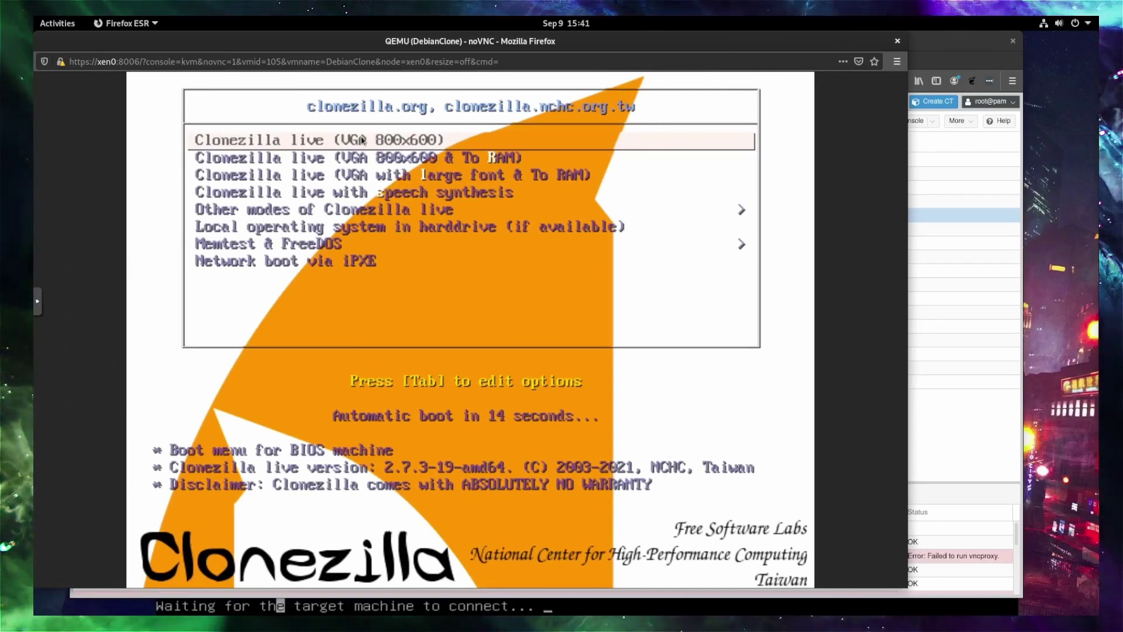
Boot Clonezilla live, accept English, start Clonezilla and choose remote-dest cloning mode.
key(Up)
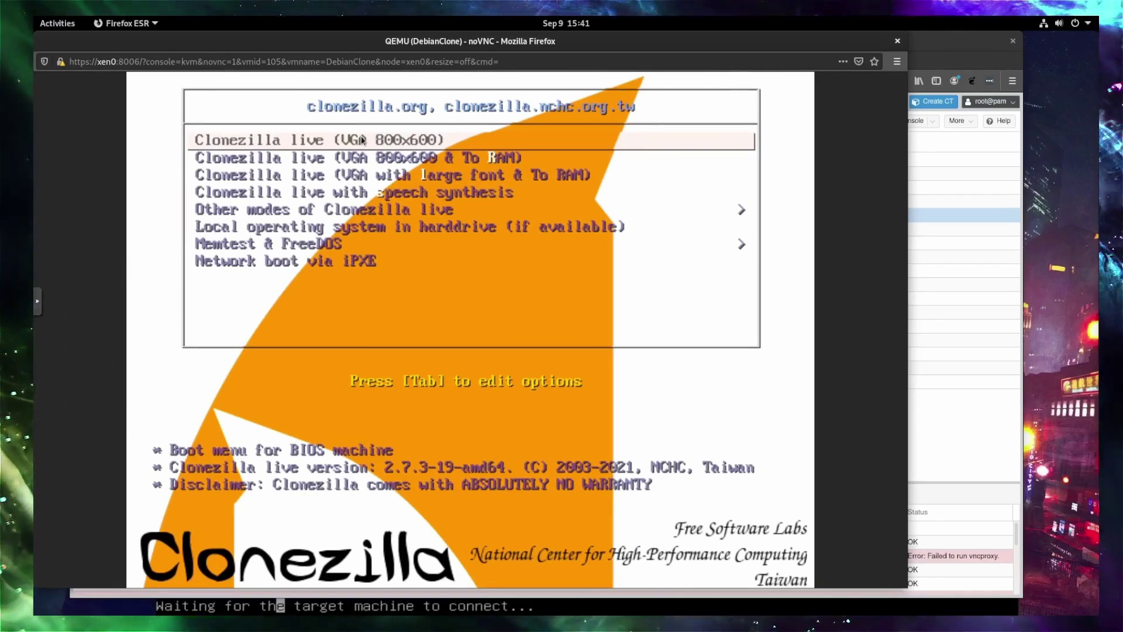
key(Return)
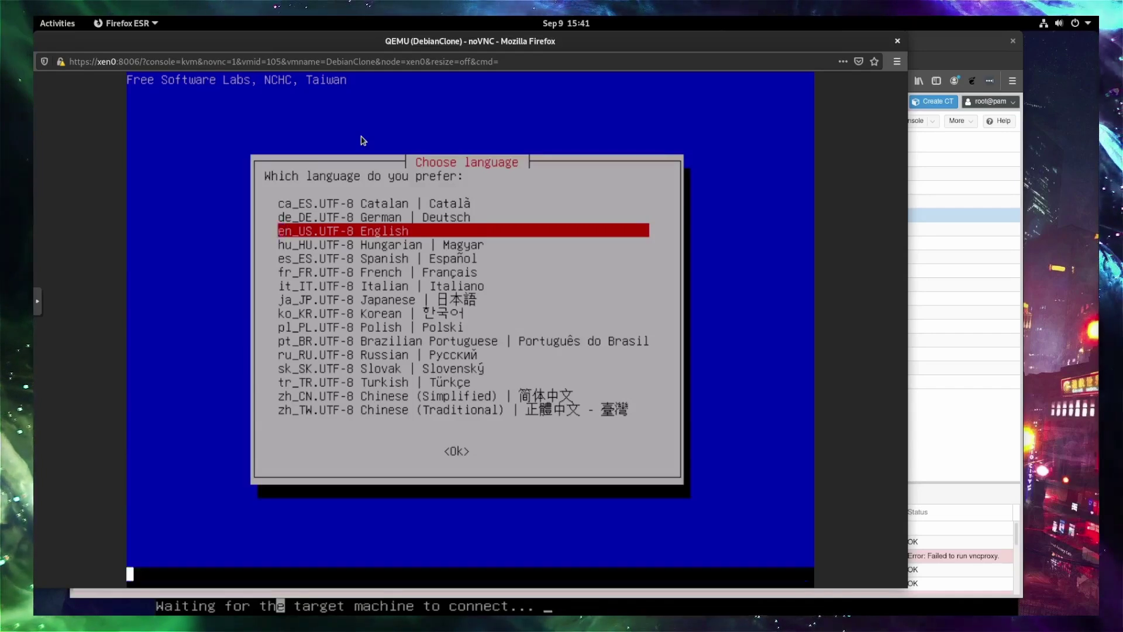
key(Return)
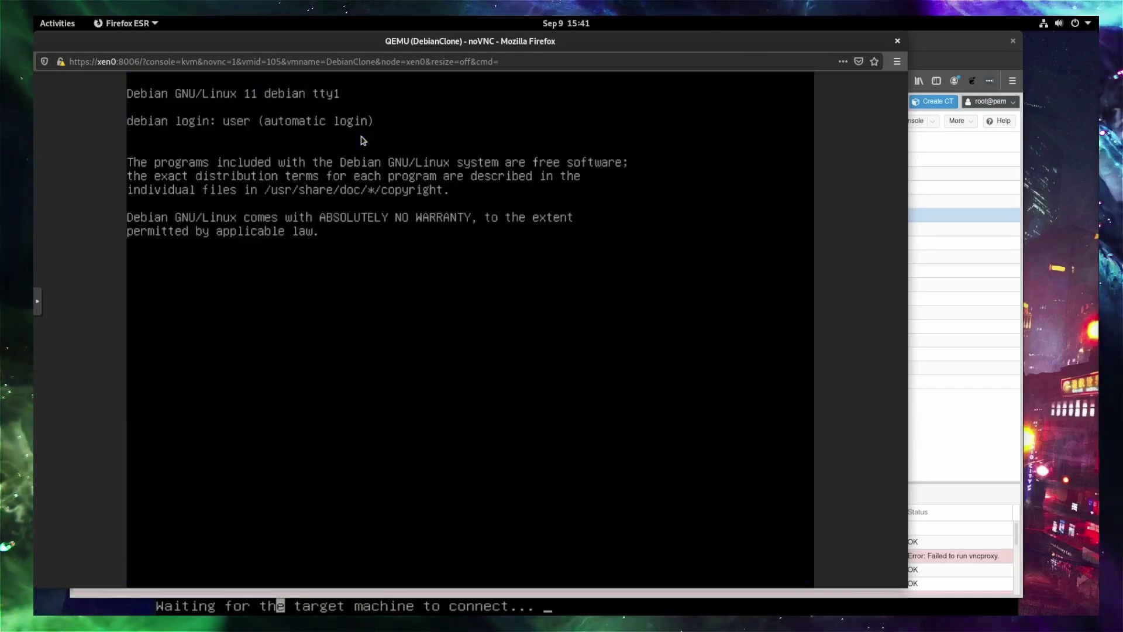
key(Return)
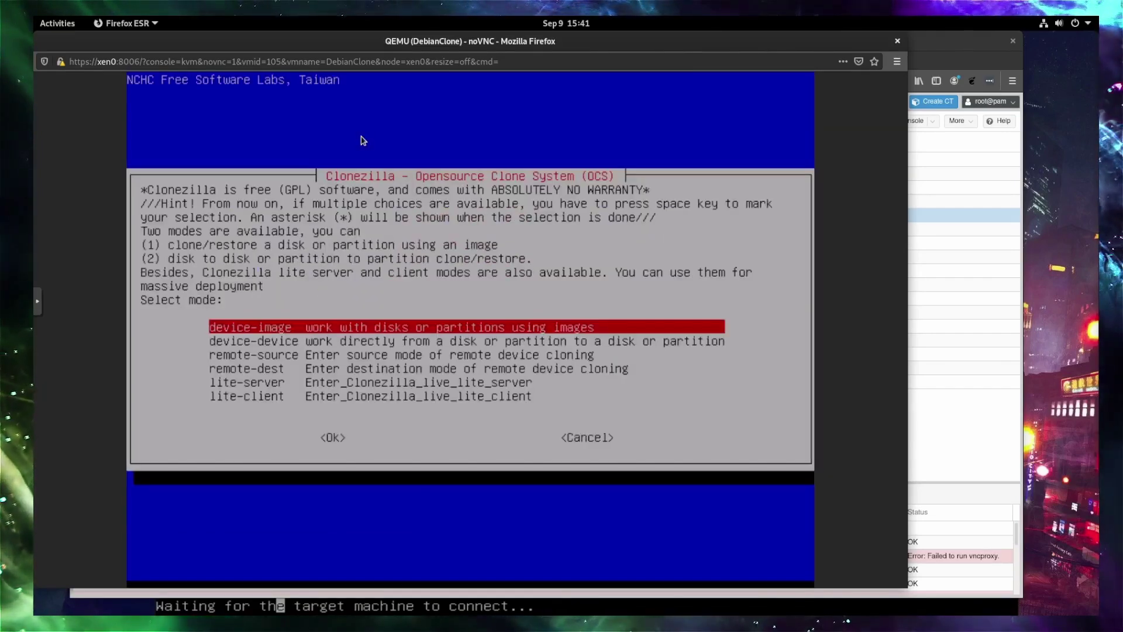
key(Down)
key(Down)
key(Down)
key(Down)
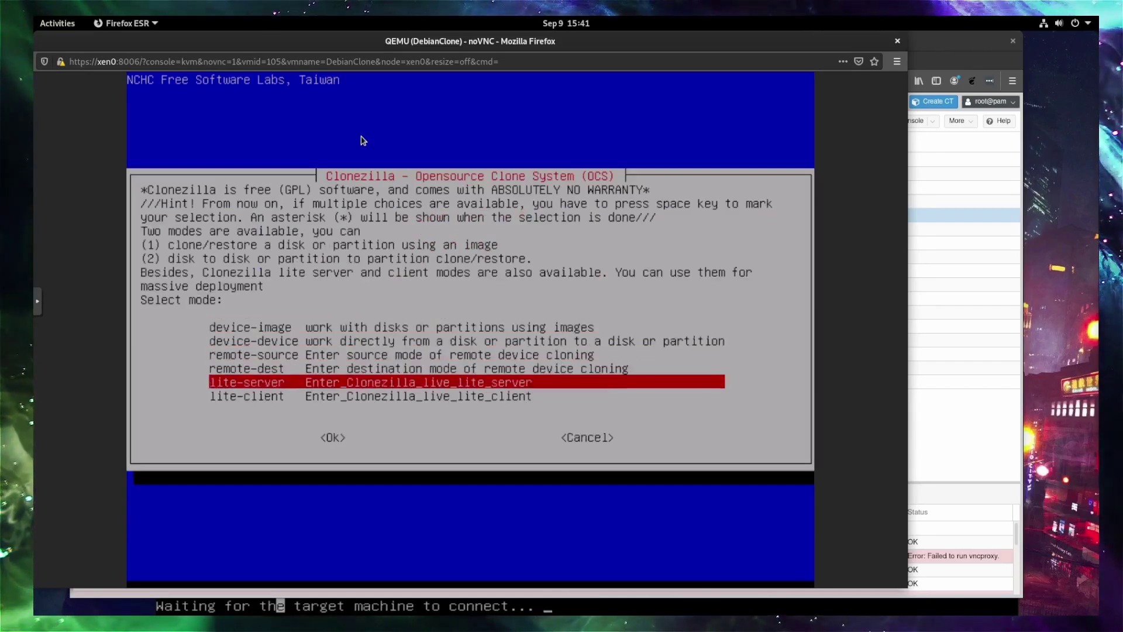
key(Up)
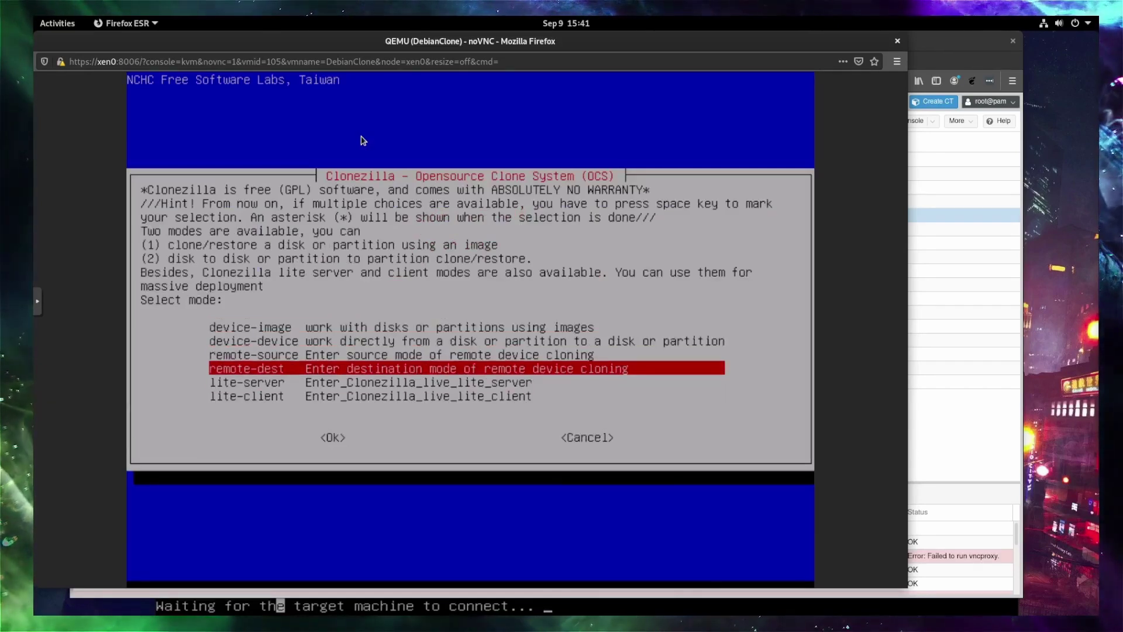
key(Return)
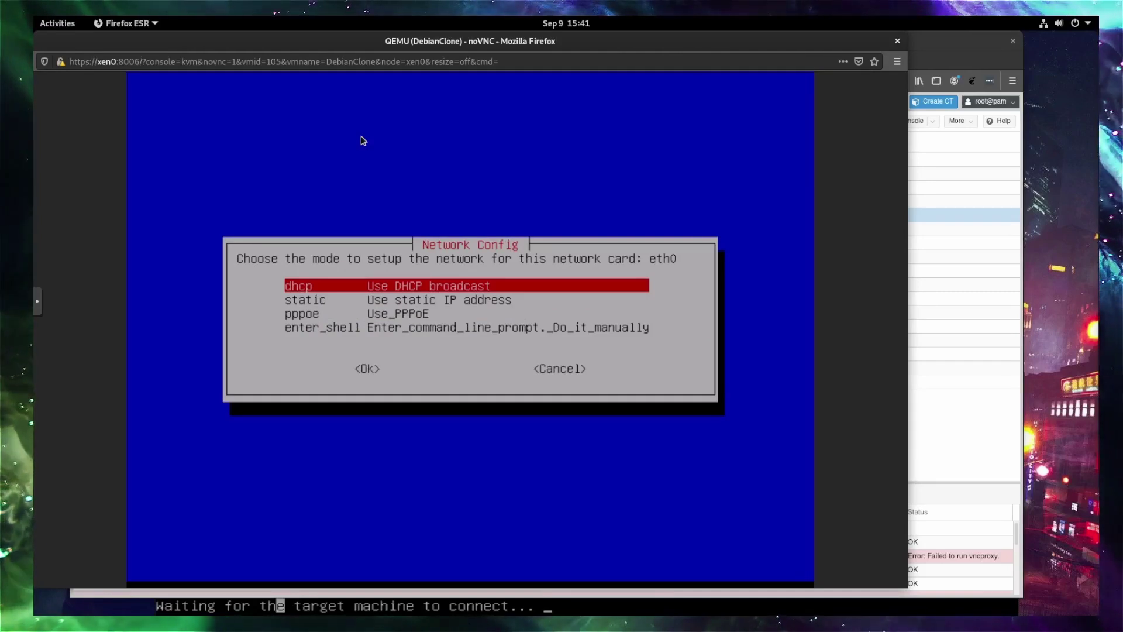
Configure eth0 via DHCP and begin editing the cloning server address.
key(Return)
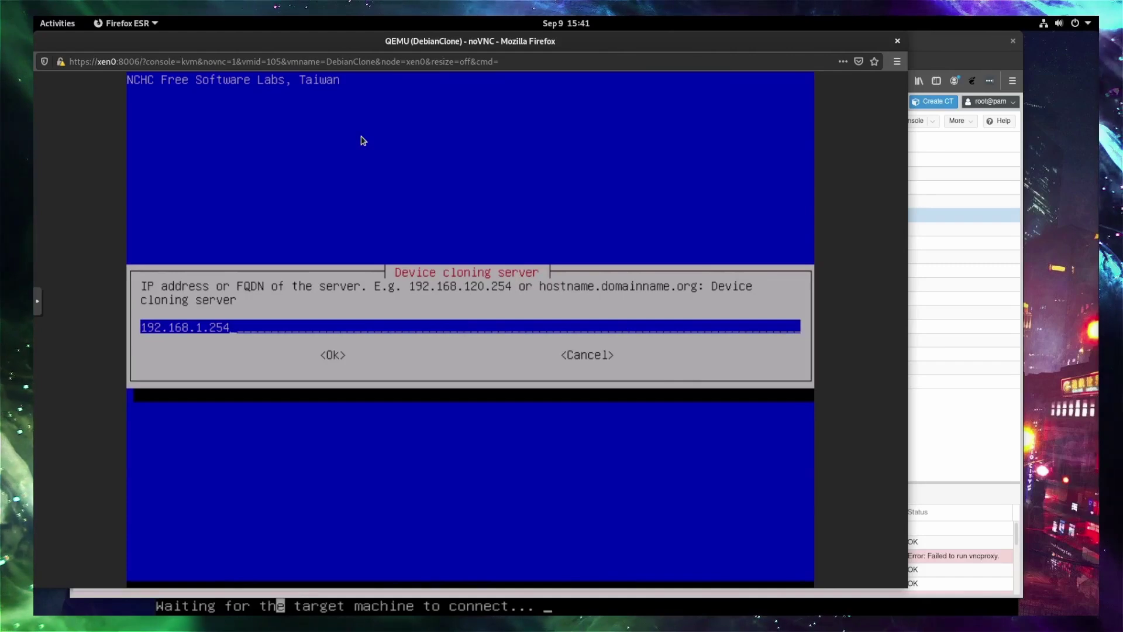
key(BackSpace)
key(BackSpace)
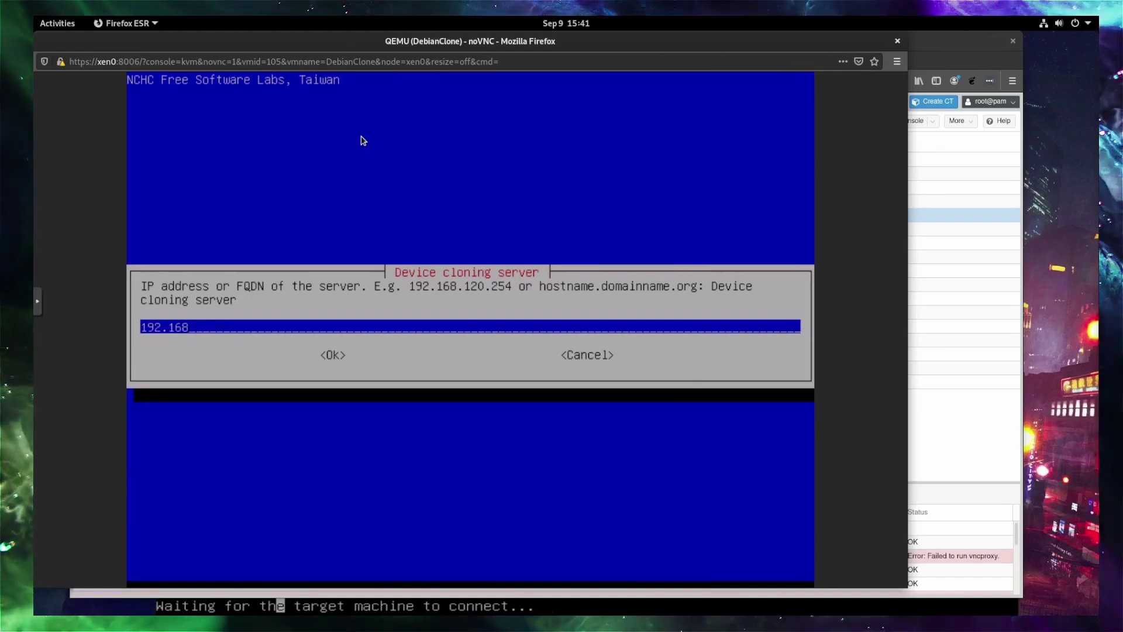
text(5.)
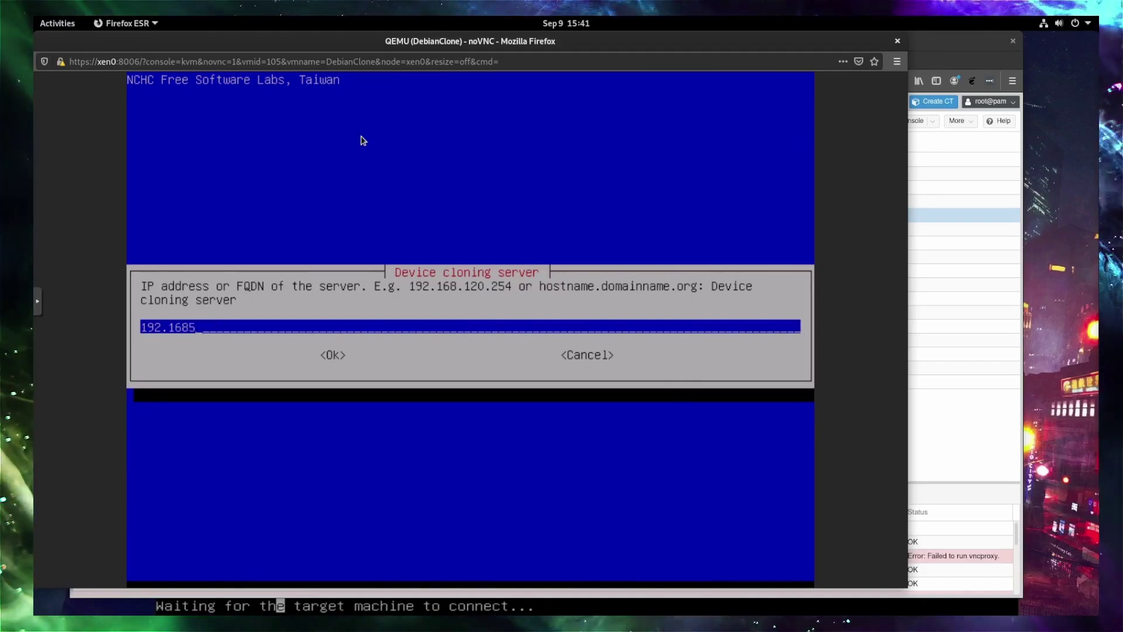
key(BackSpace)
key(BackSpace)
text(.)
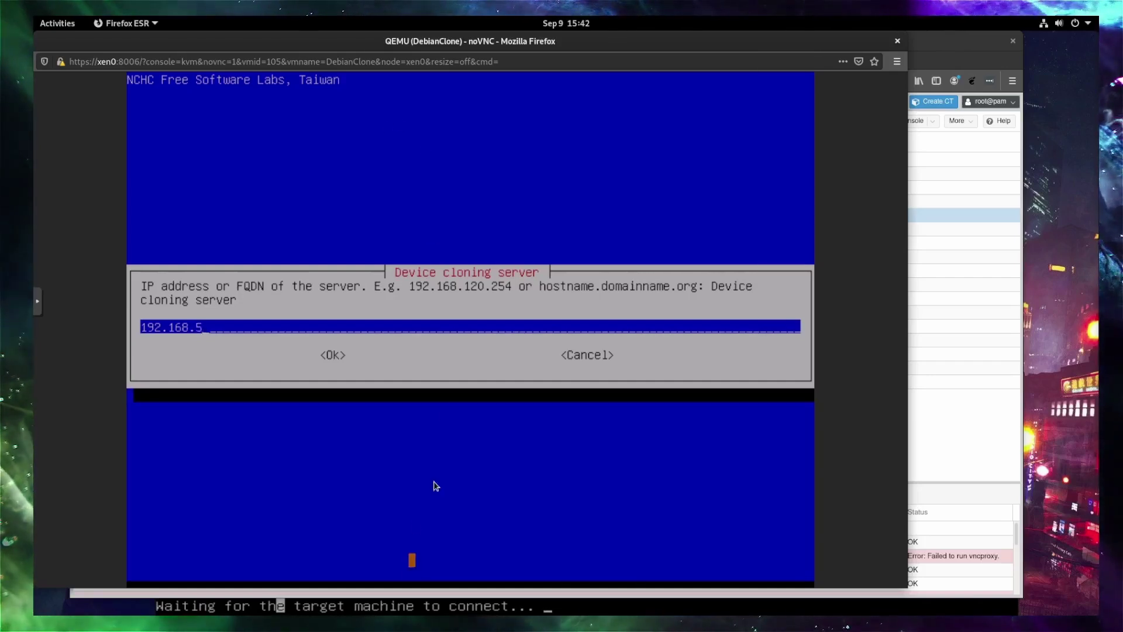
Check the source VM's IP in VirtualBox and enter 192.168.5.112 as the cloning server.
mouse_move(337, 594)
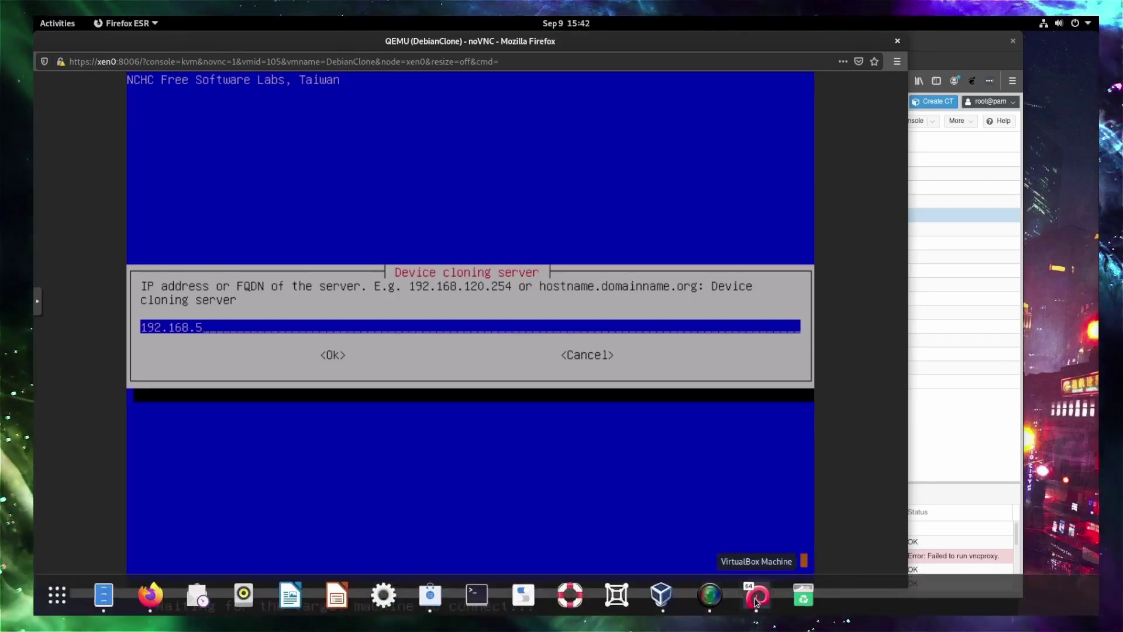
click(755, 596)
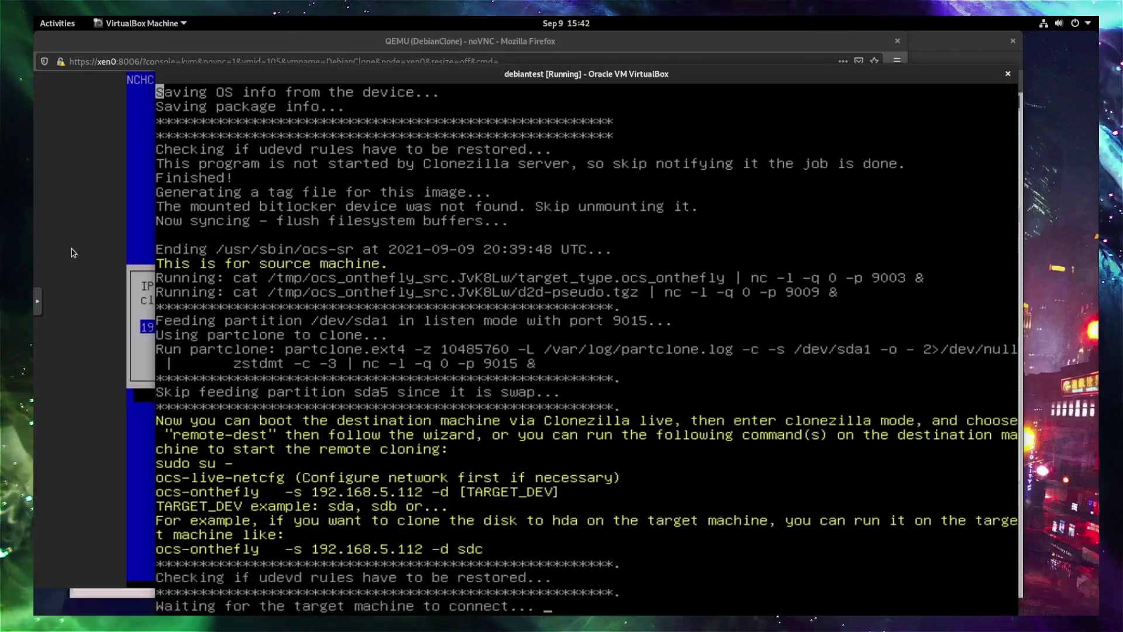
click(146, 226)
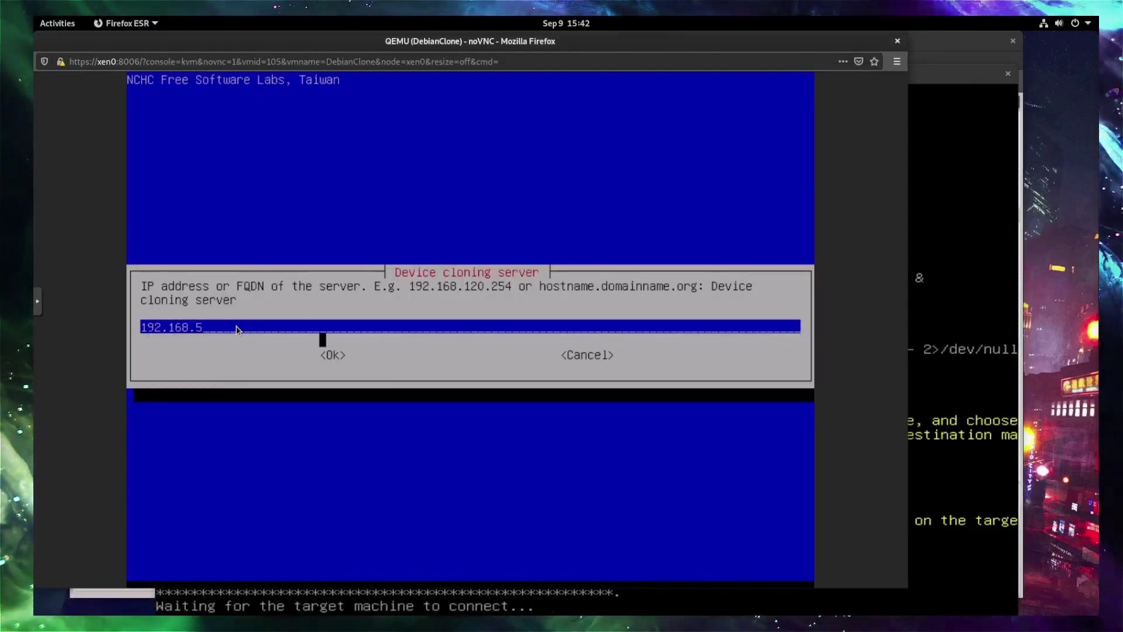
text(.)
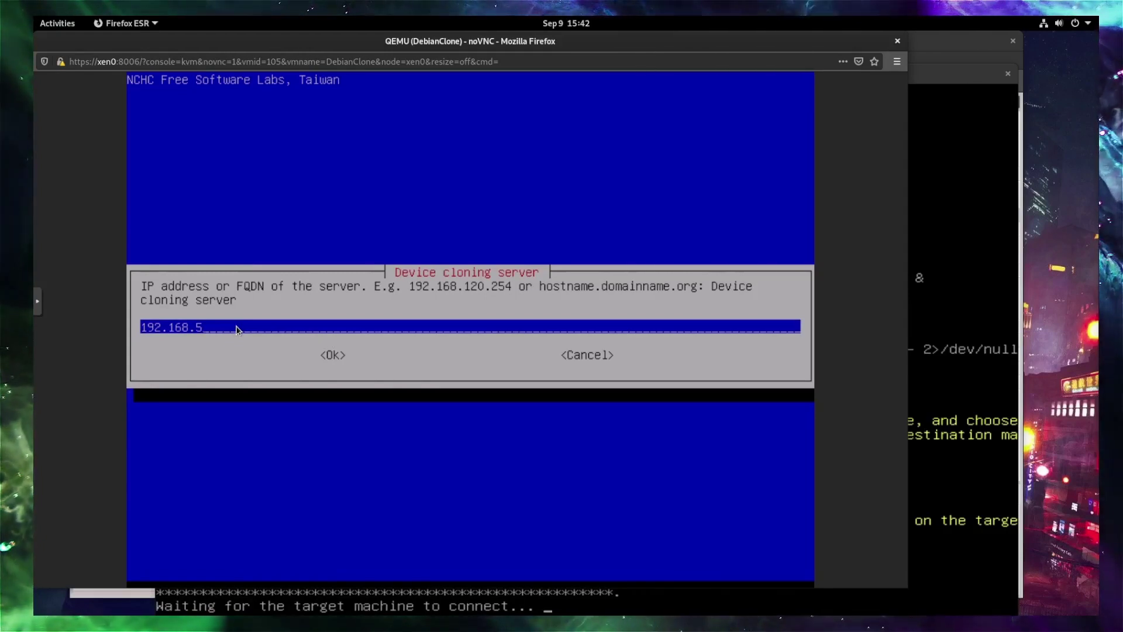
text(12)
key(BackSpace)
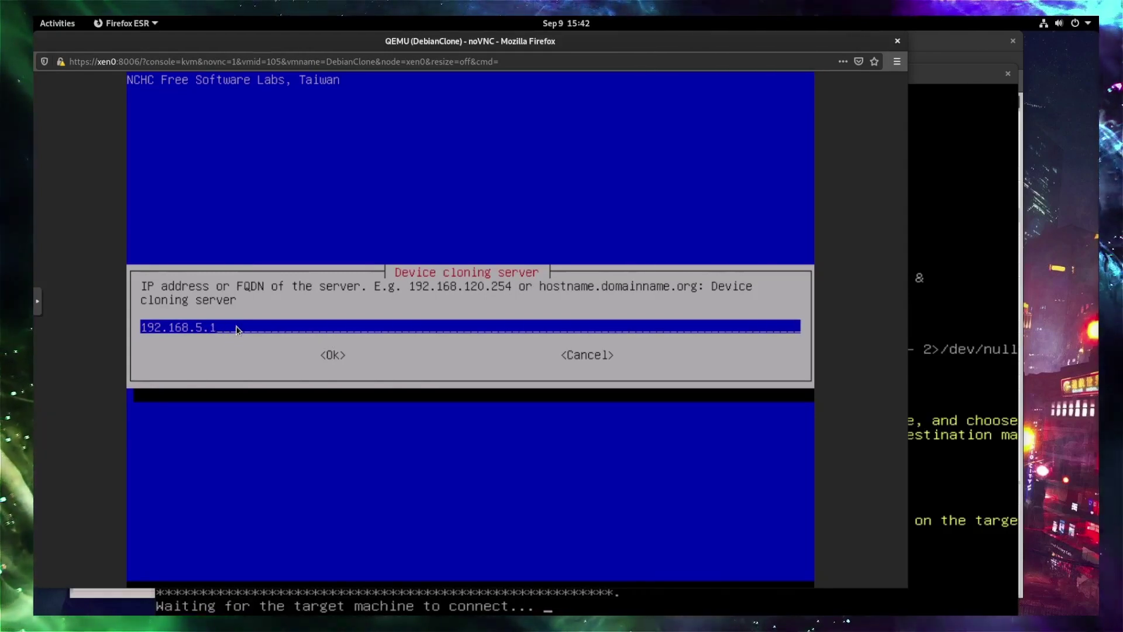
text(12)
key(Return)
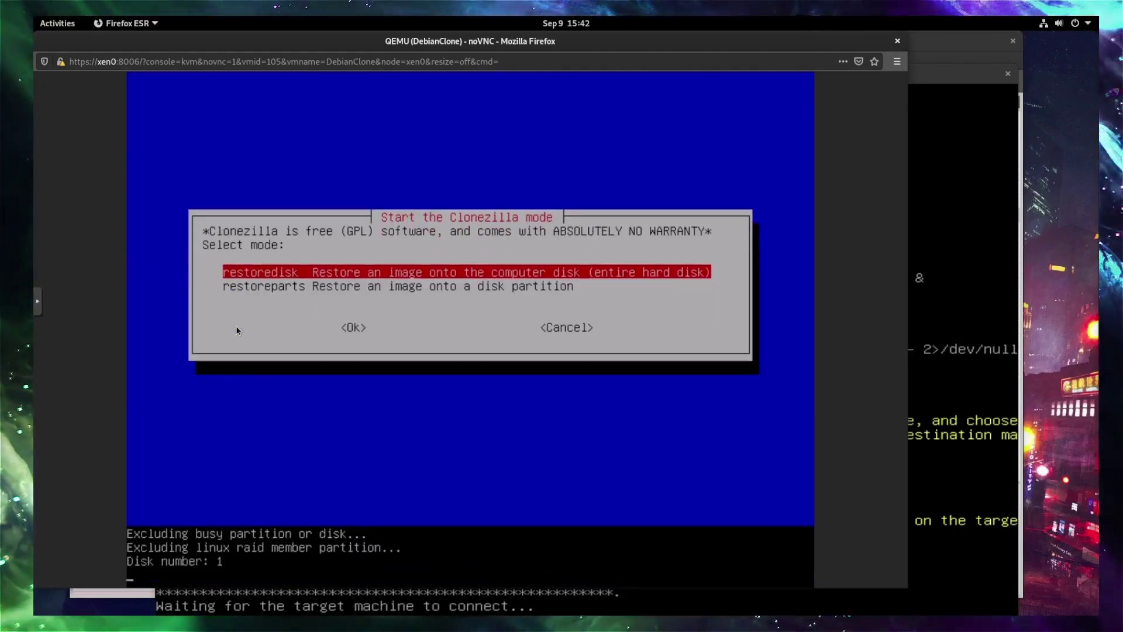
Restore onto the whole disk sda and answer y to both overwrite warnings.
key(Return)
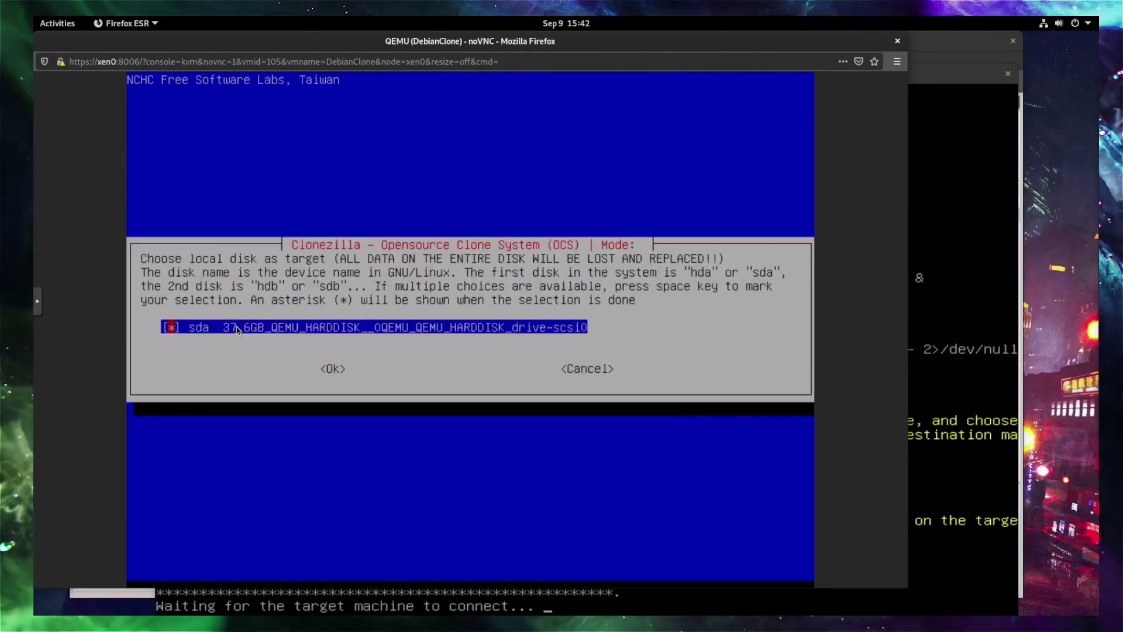
key(Tab)
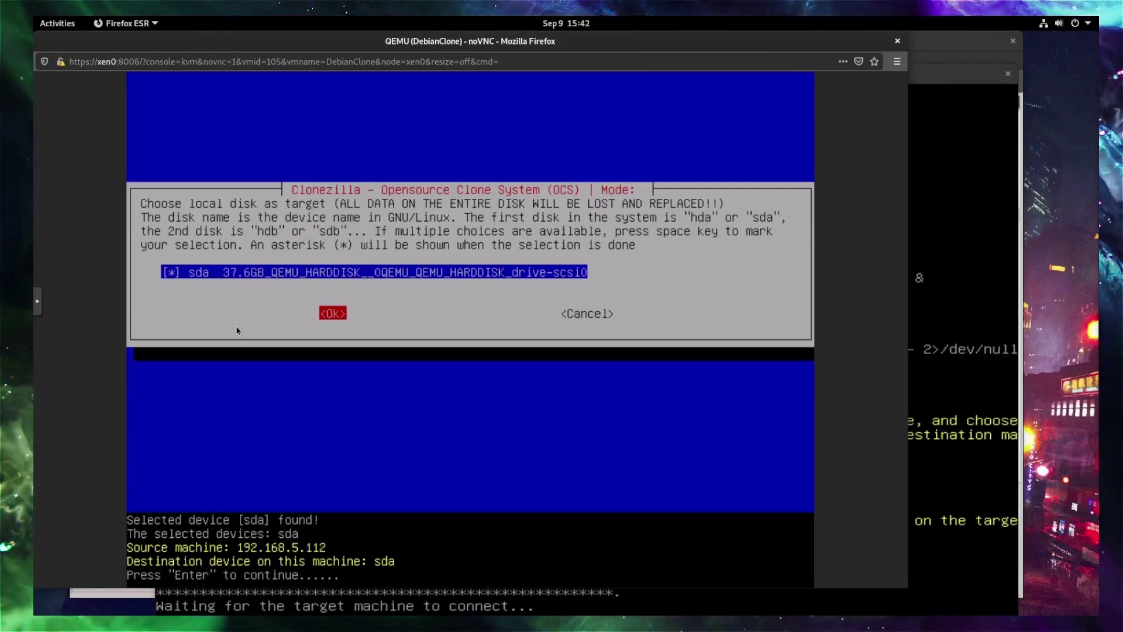
key(Return)
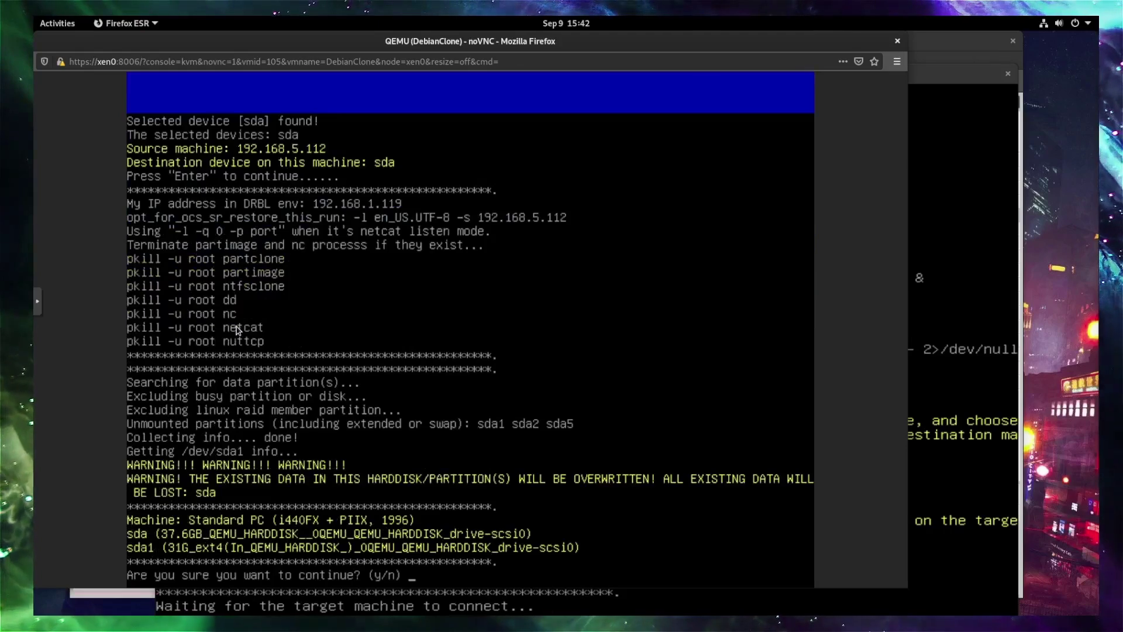
text(y)
key(Return)
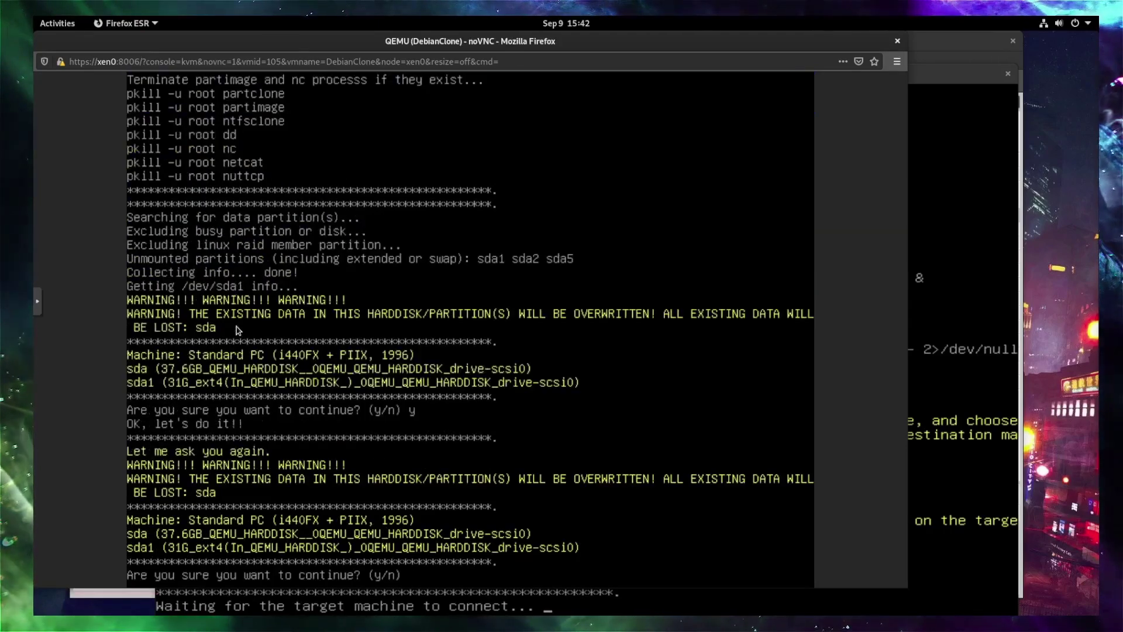
text(y)
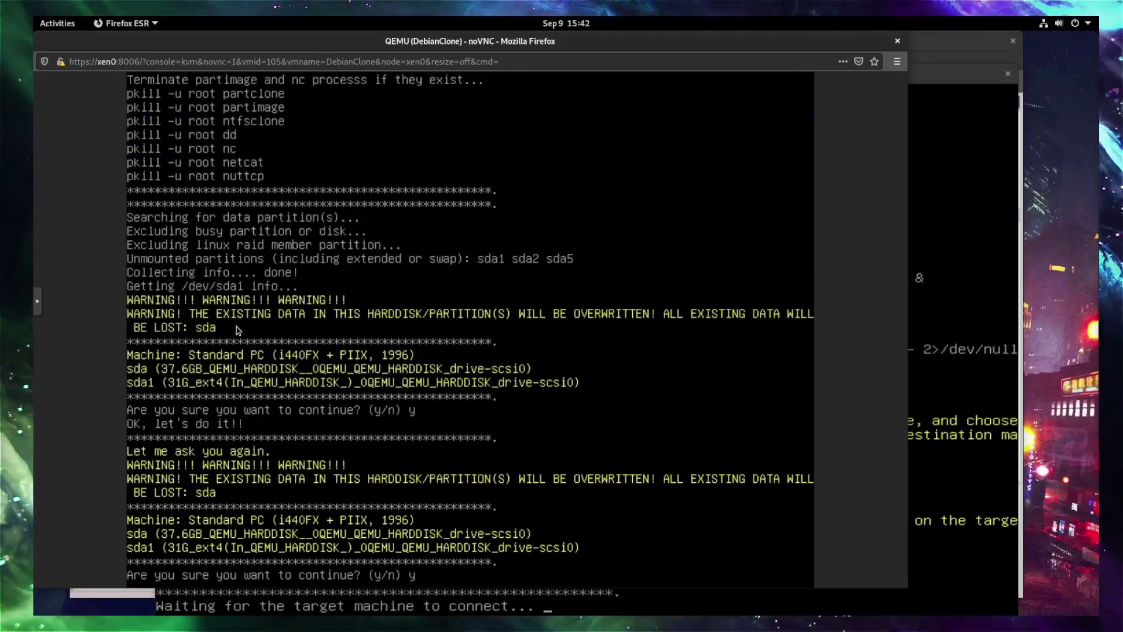
key(Return)
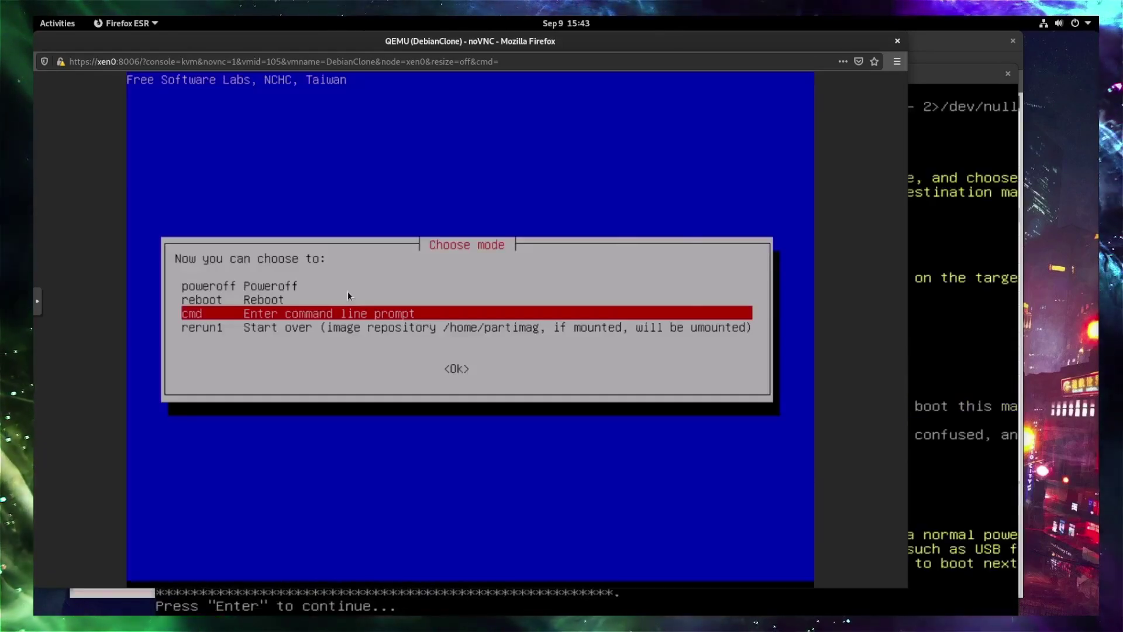
Choose poweroff in Clonezilla's finishing menu on VM 105.
key(Up)
key(Up)
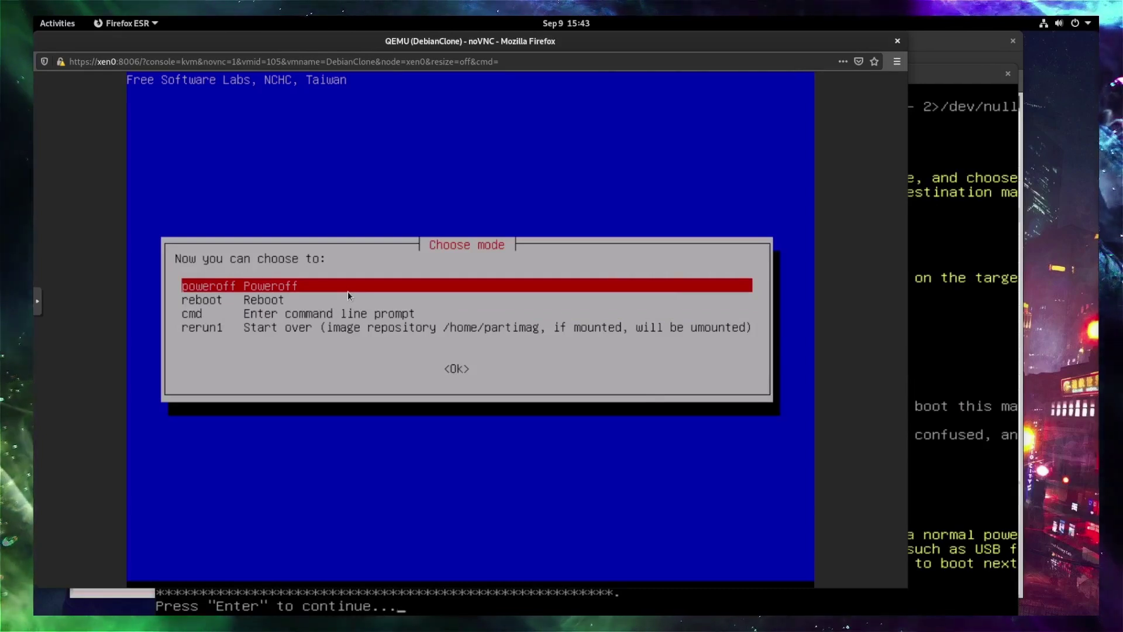
key(Return)
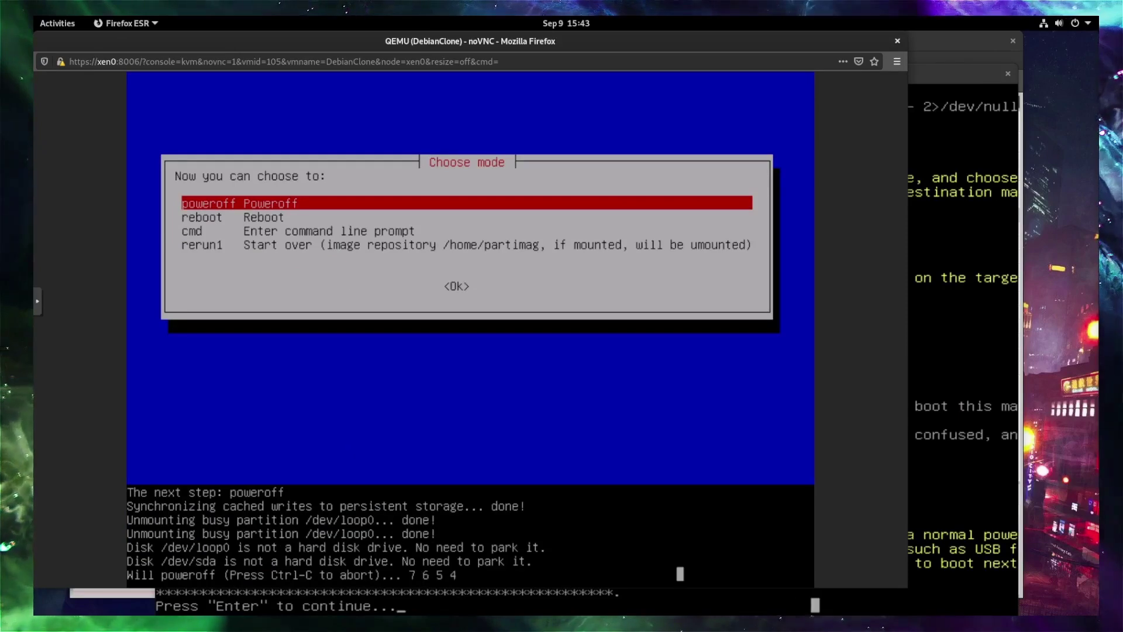
On the VirtualBox debiantest machine, continue past the finished message and choose poweroff.
mouse_move(714, 626)
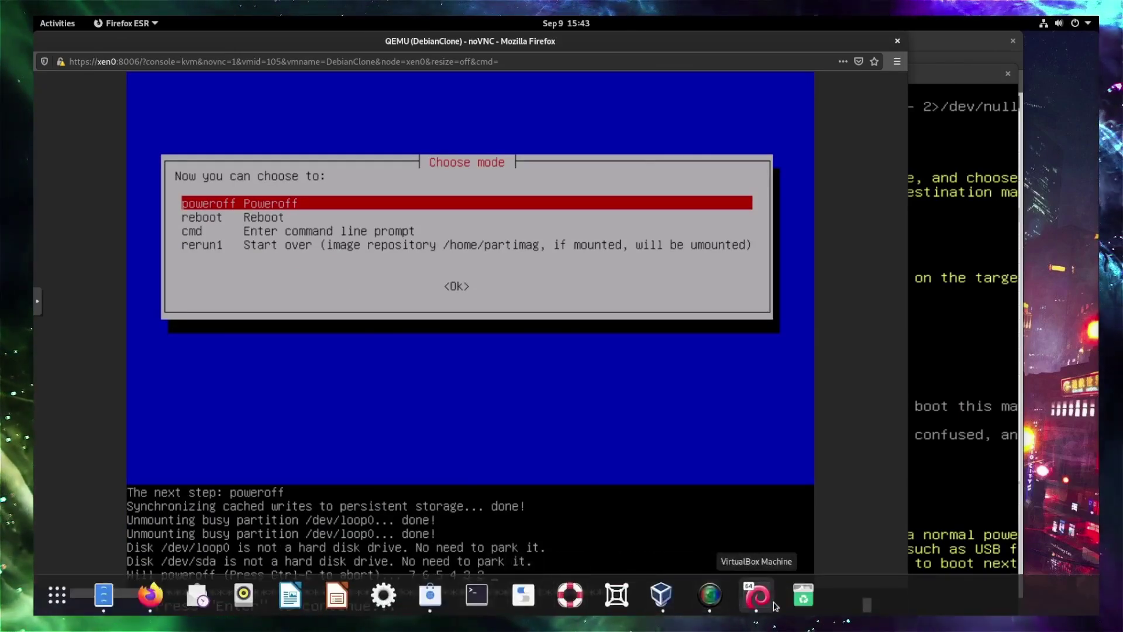
click(758, 595)
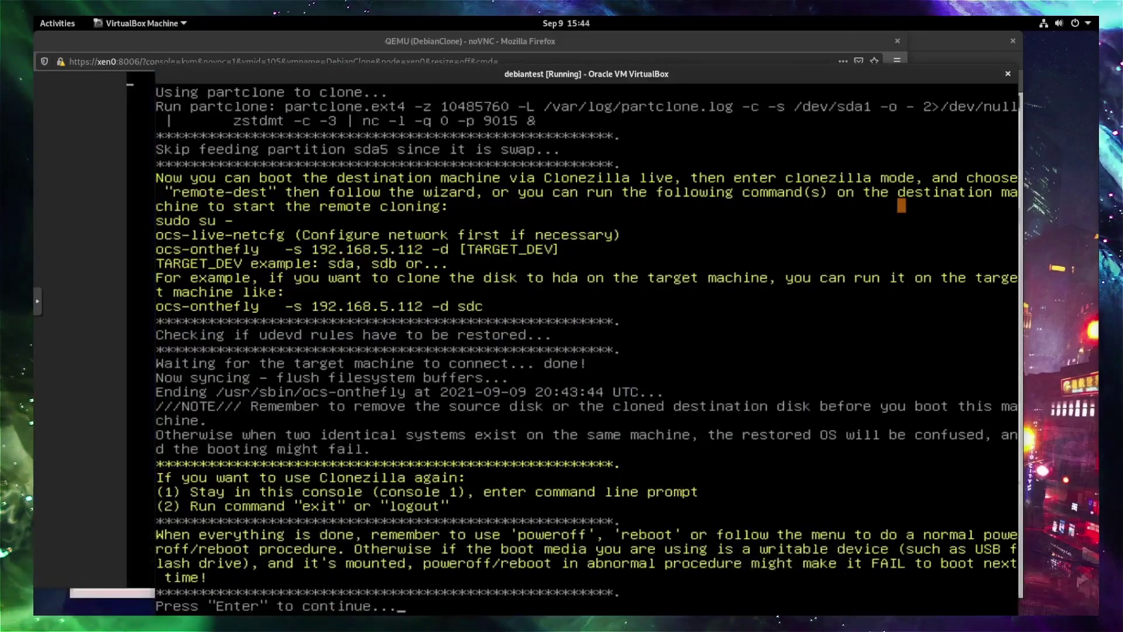
key(Return)
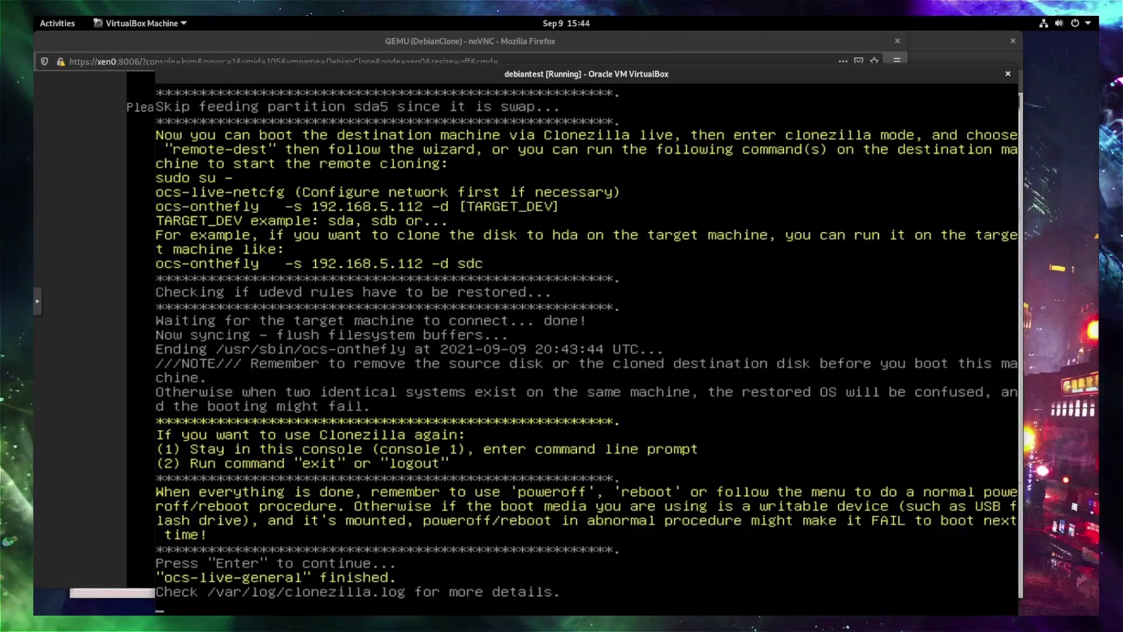
key(Up)
key(Up)
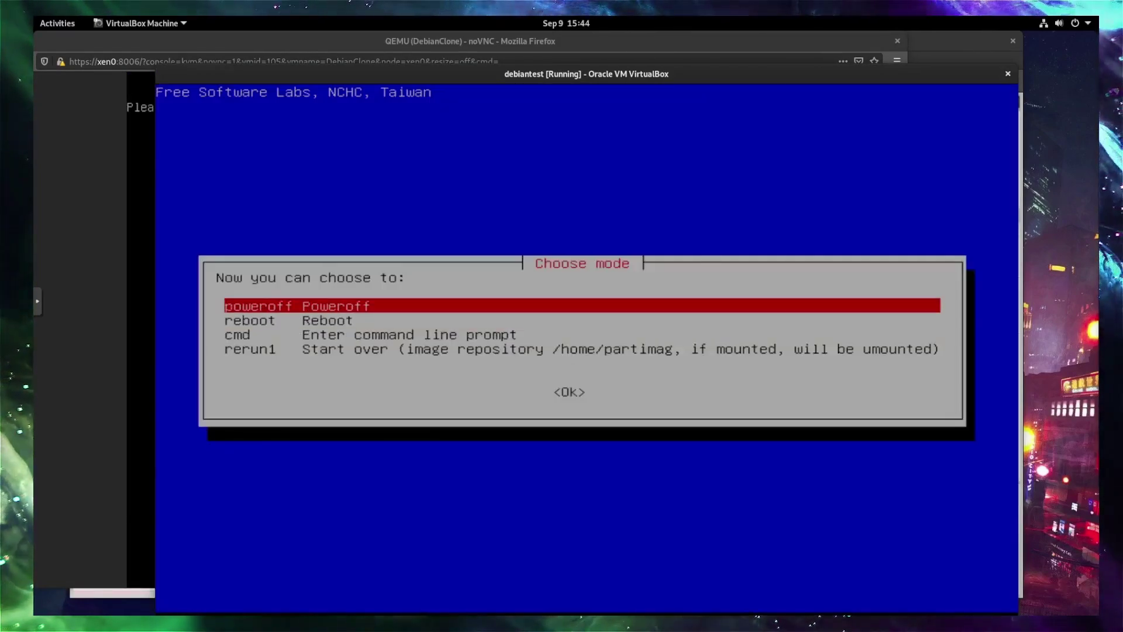
key(Return)
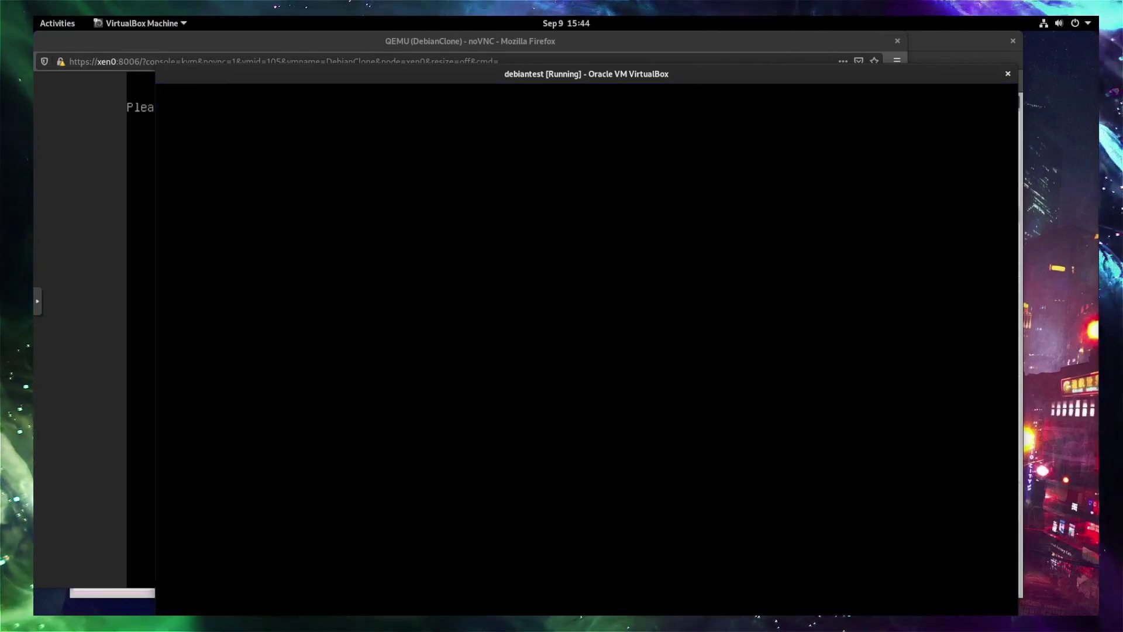
key(Return)
key(Return)
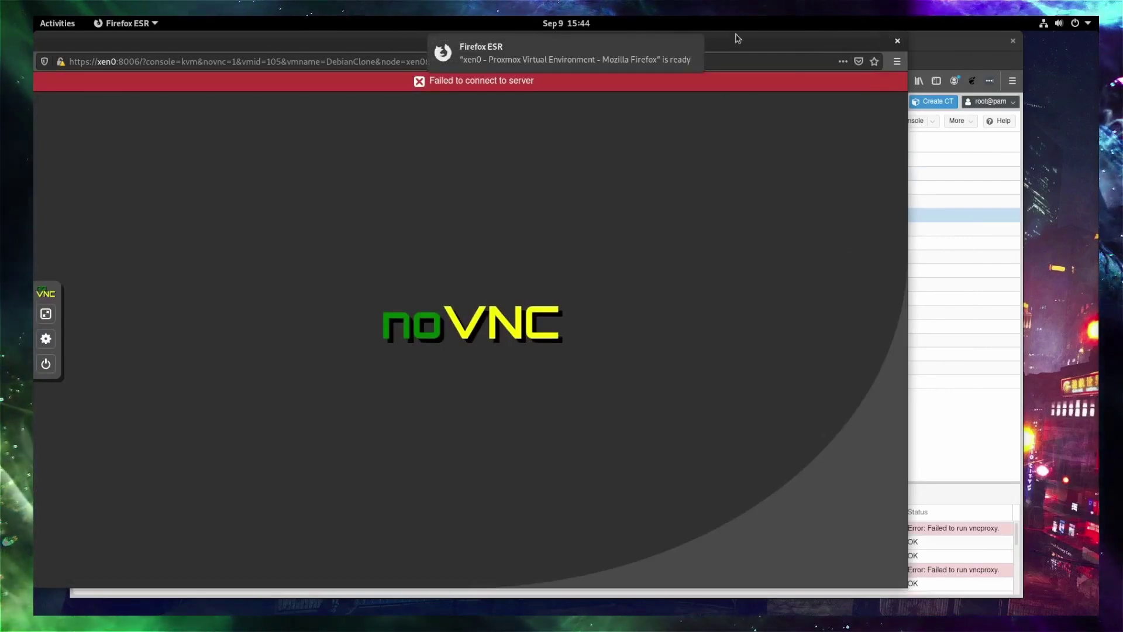
Close the noVNC console window, decline saving the password, and return to Proxmox.
click(899, 41)
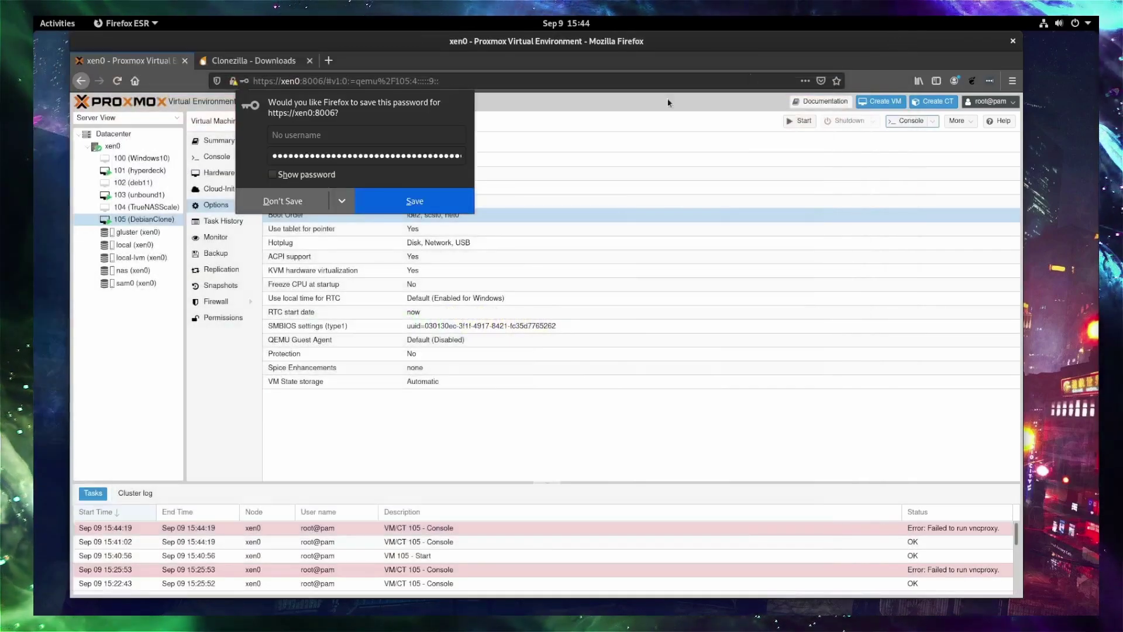
click(319, 201)
mouse_move(665, 595)
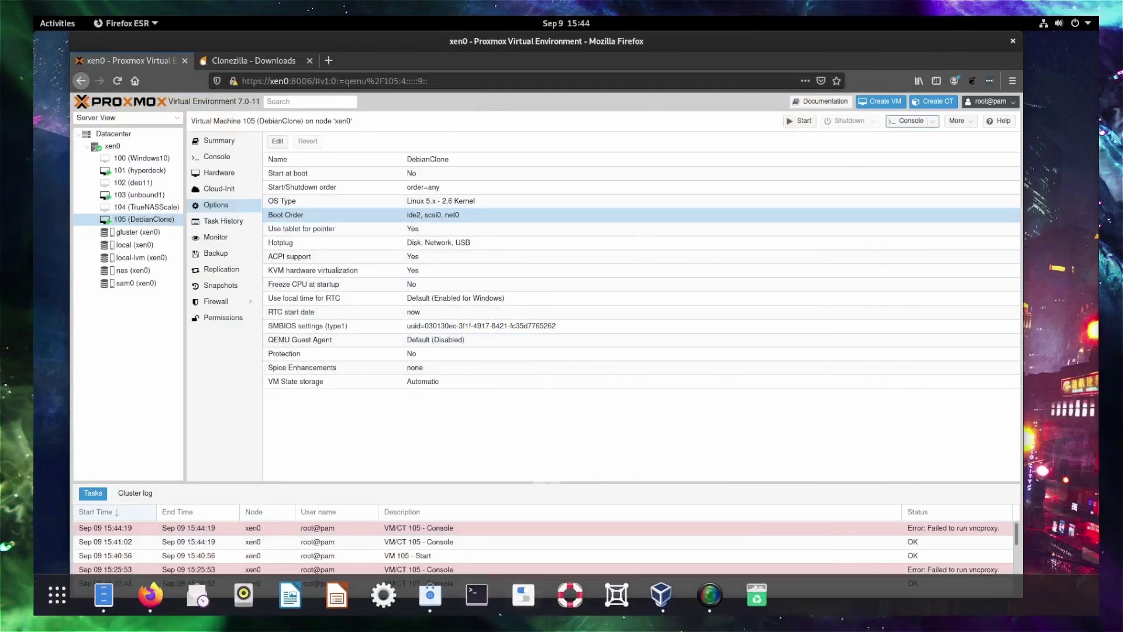
click(662, 595)
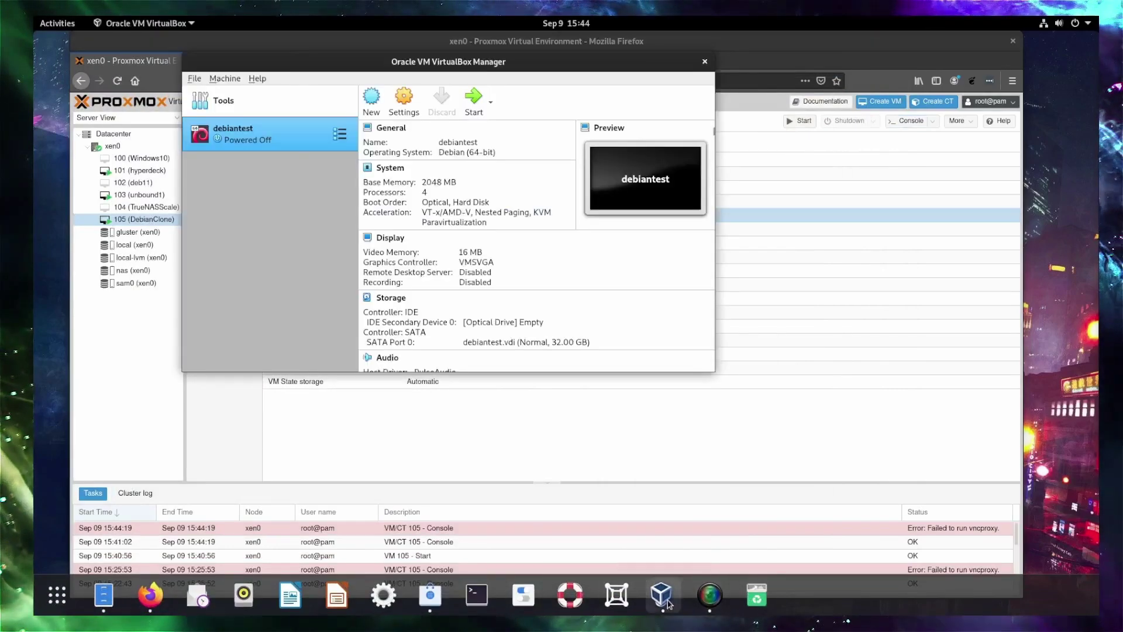
click(360, 449)
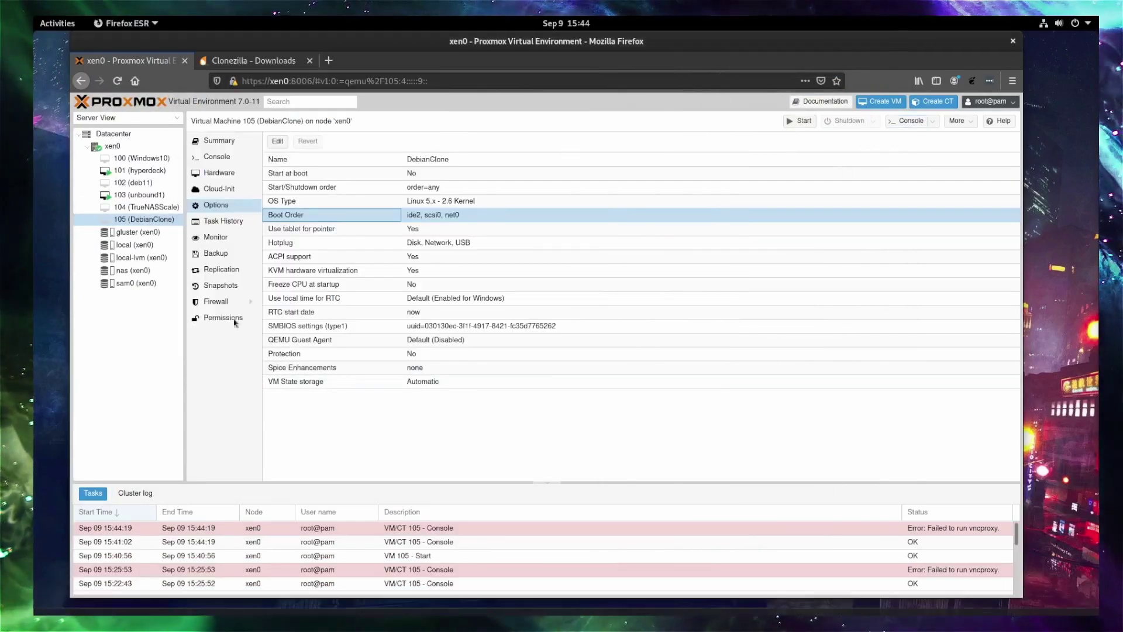
Switch VM 105's CD/DVD Drive (ide2) from the Clonezilla ISO to the physical drive.
click(138, 220)
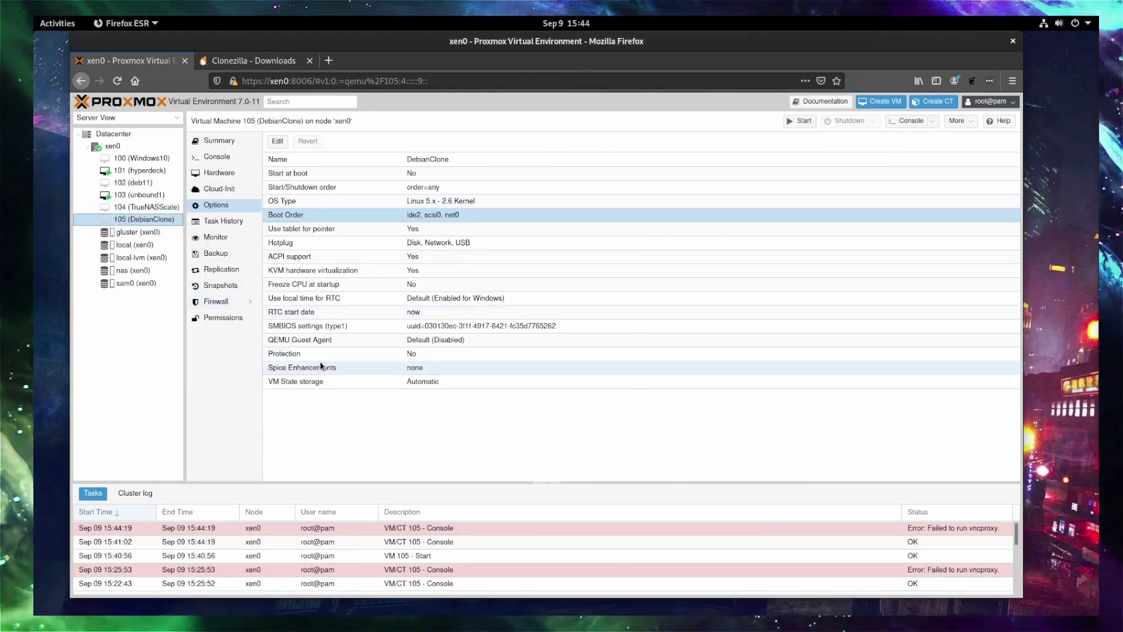
click(219, 173)
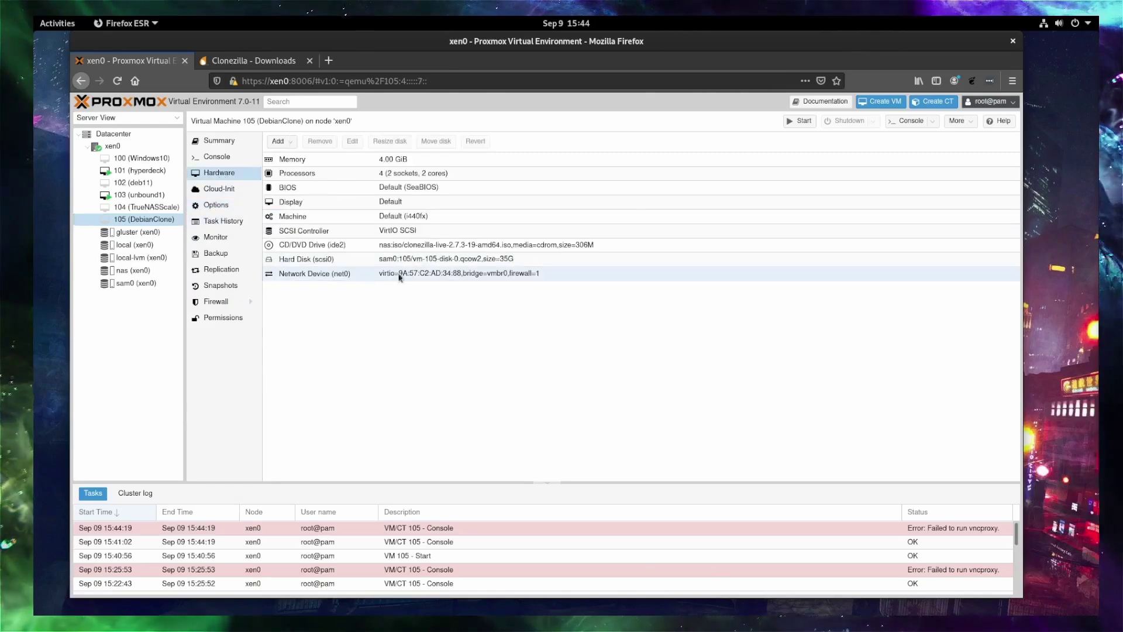
click(325, 244)
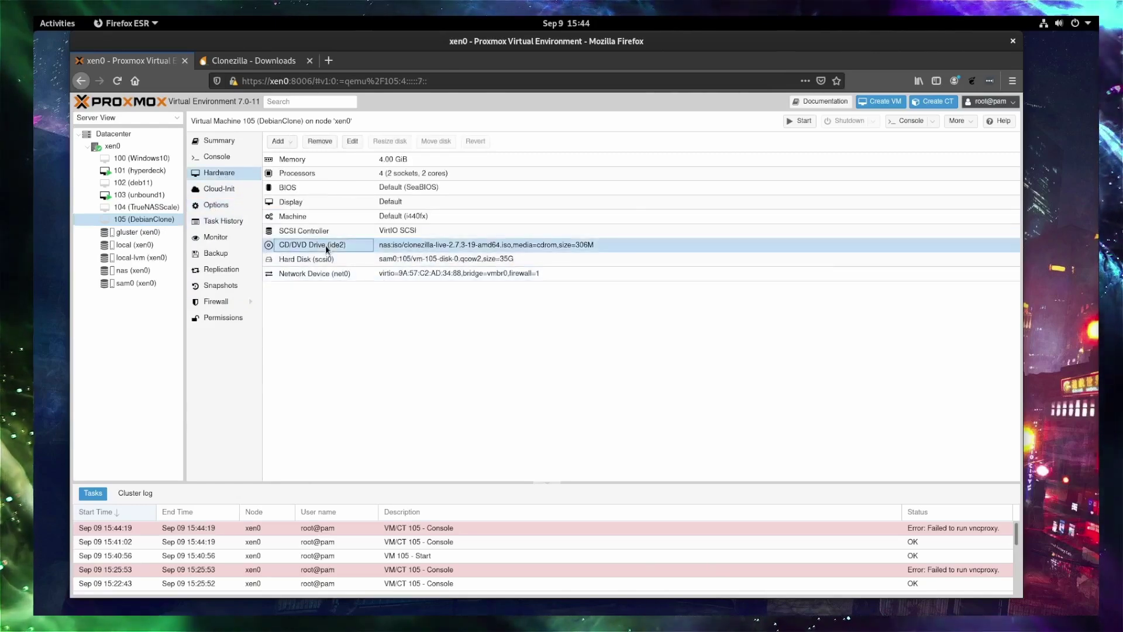
click(351, 142)
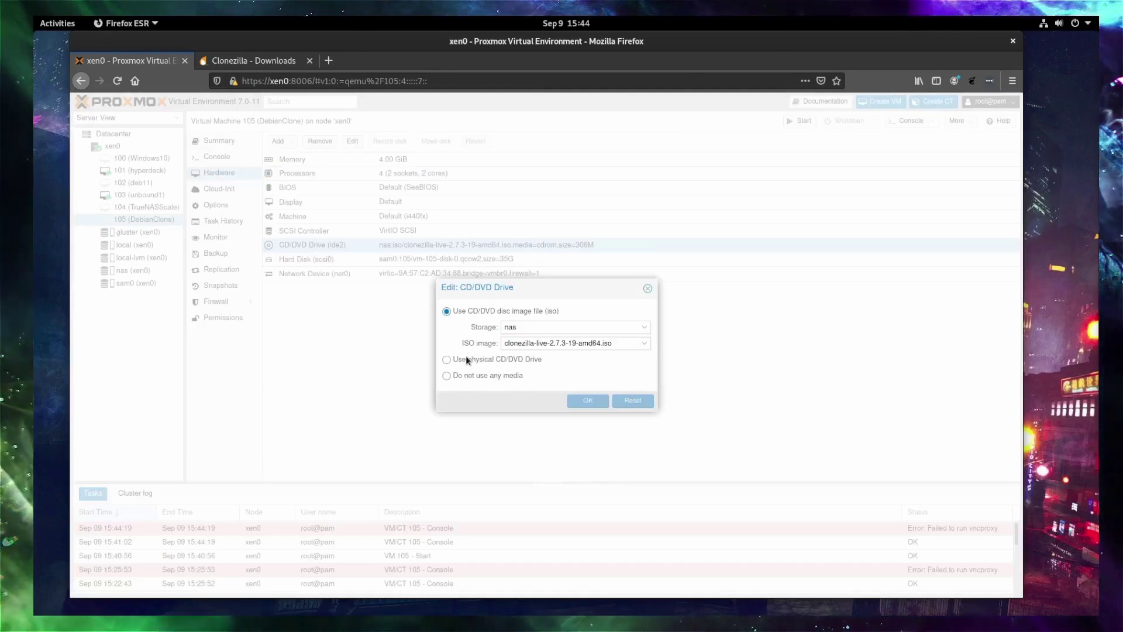
click(447, 360)
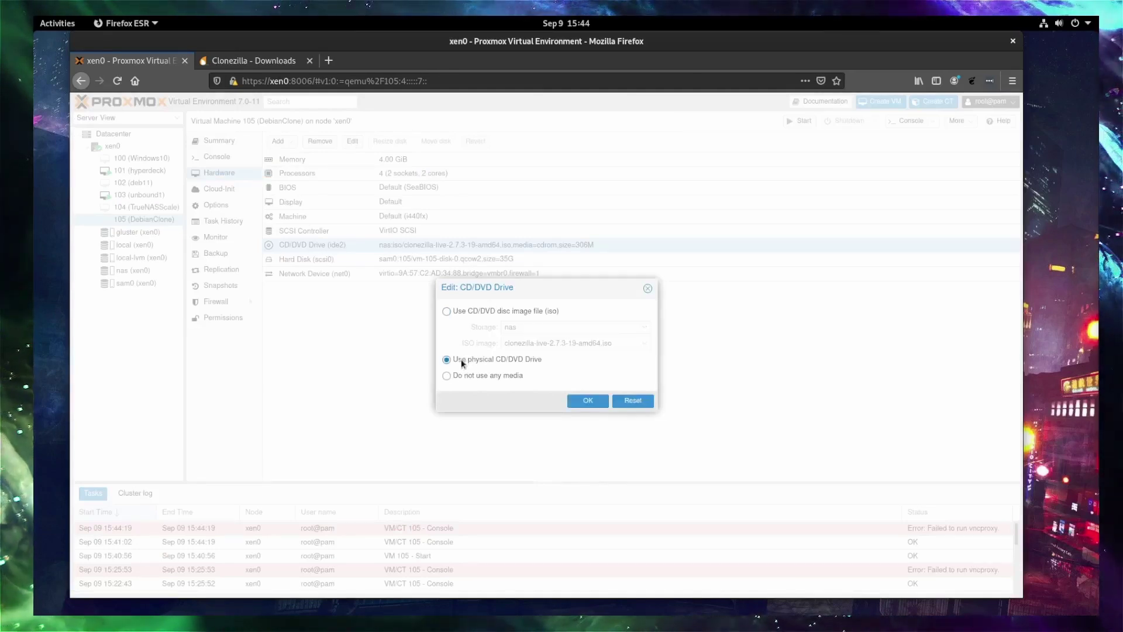
click(588, 401)
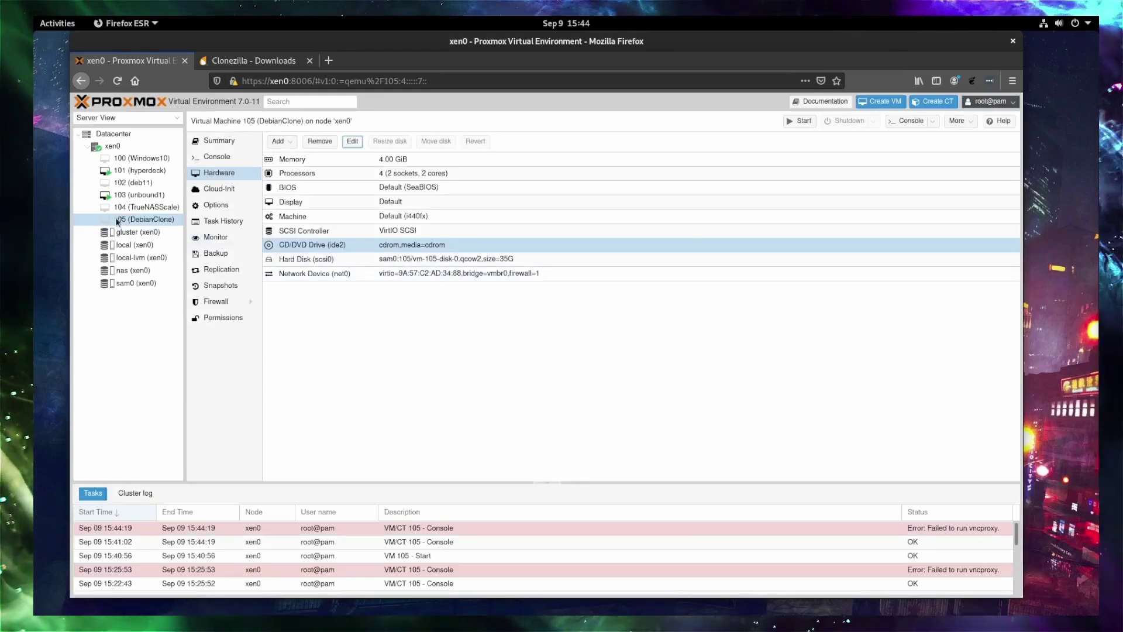
Start VM 105, open its console and boot Debian GNU/Linux from GRUB.
click(805, 122)
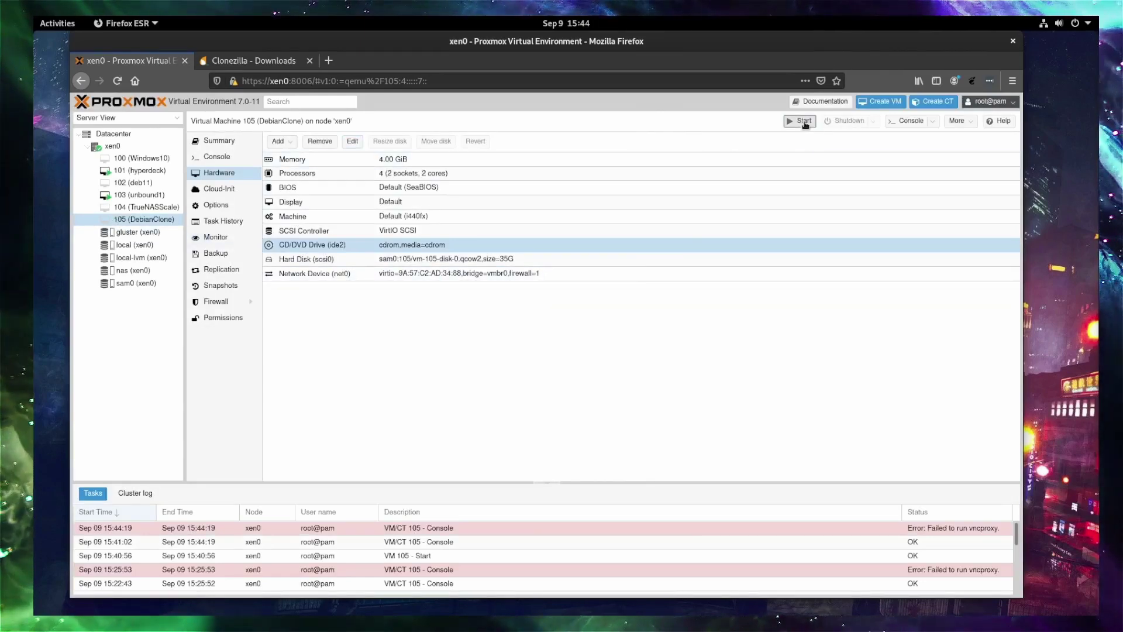
click(912, 121)
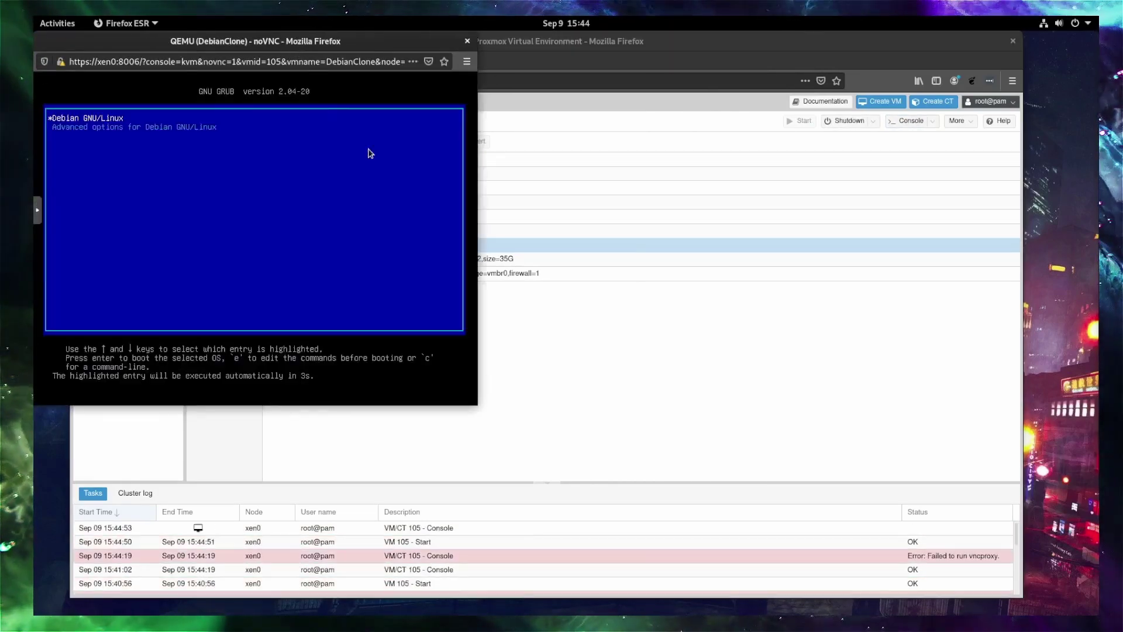
key(Return)
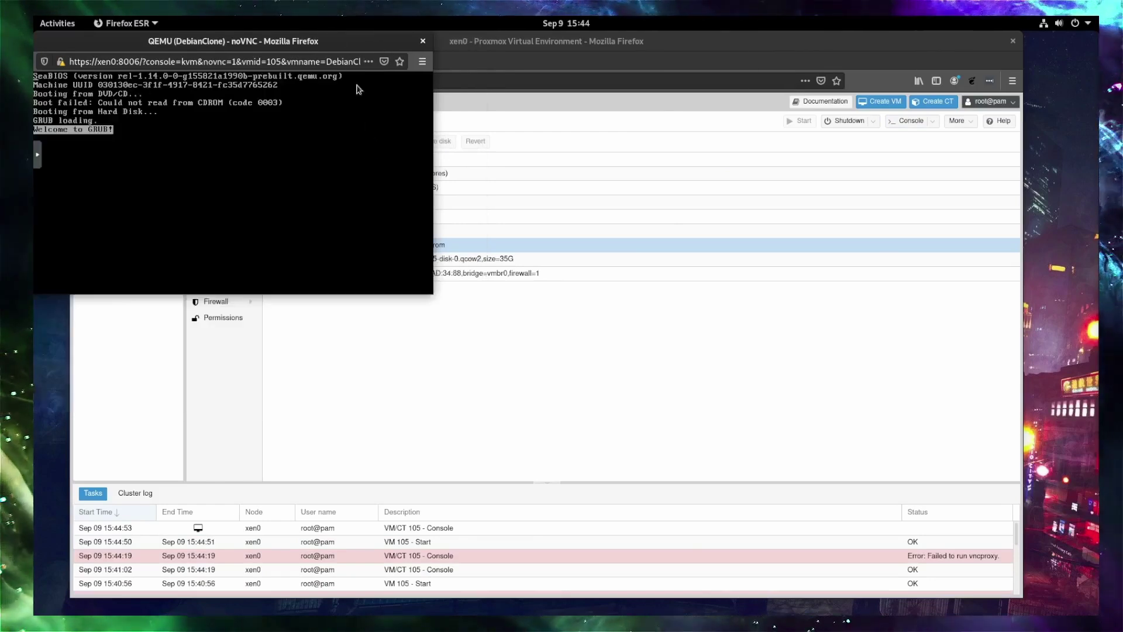
drag(319, 41, 403, 88)
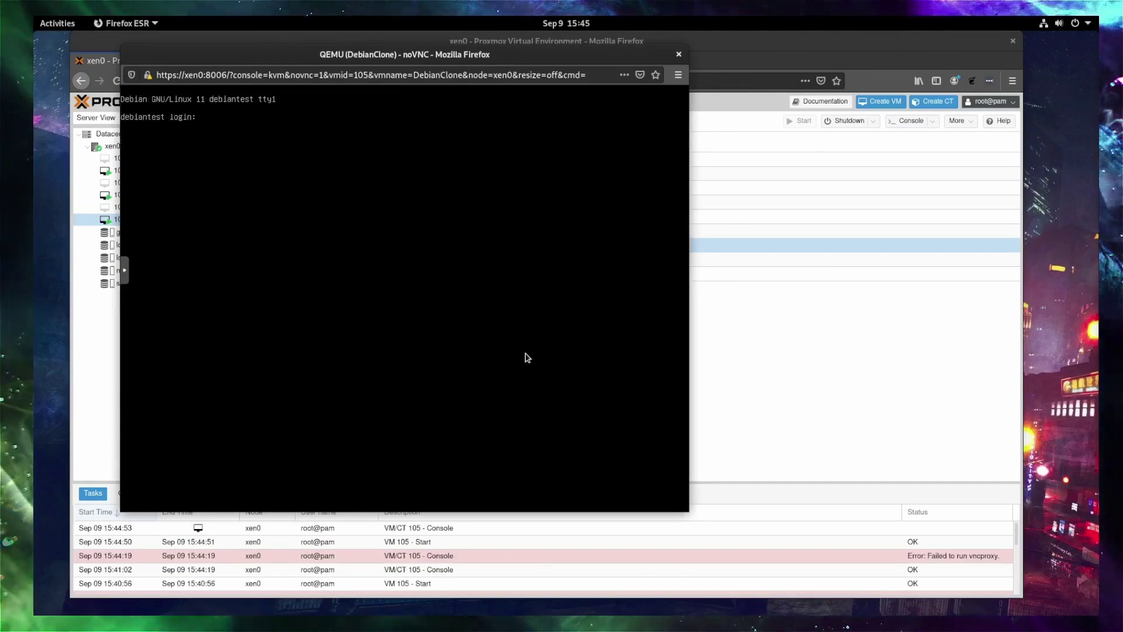
Log in with the user name and password, then run ip a to list interfaces.
text(e)
key(Return)
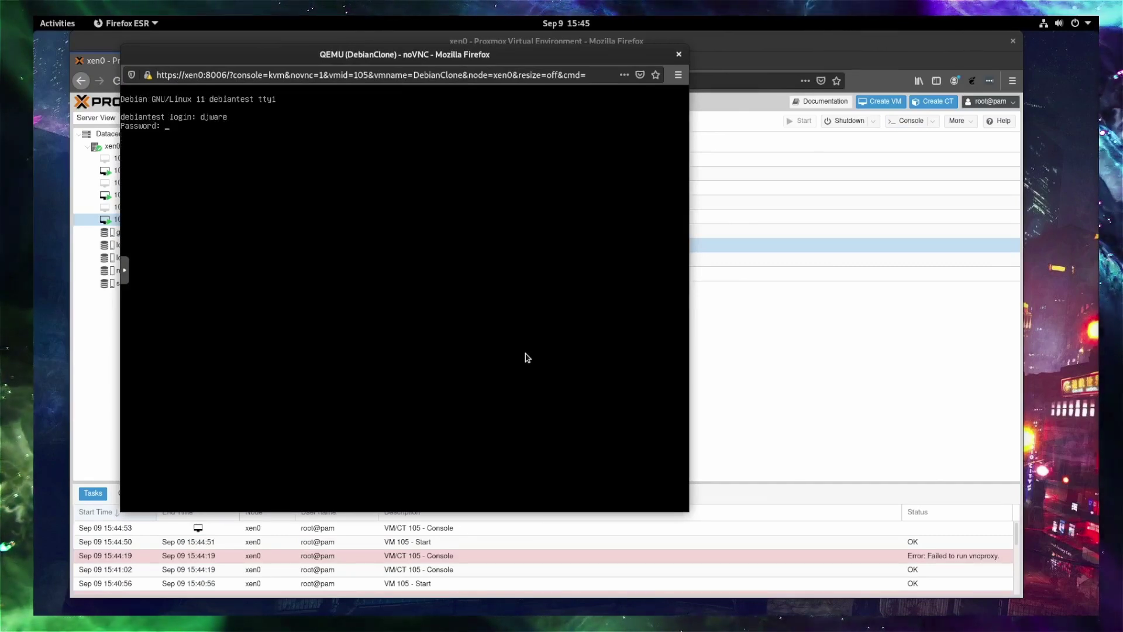
key(Return)
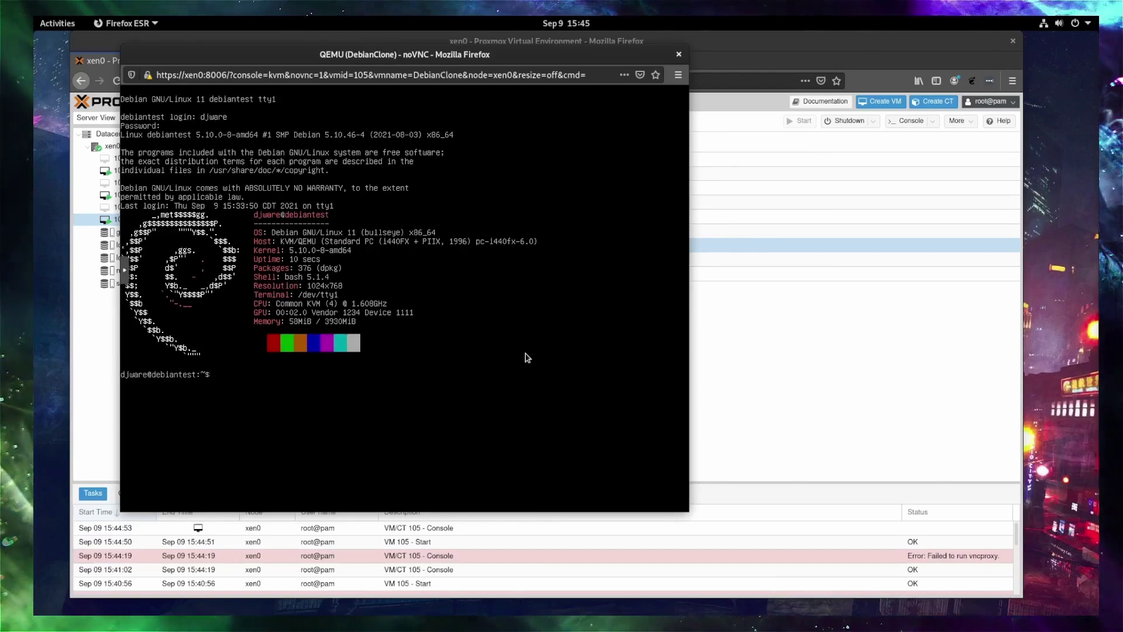
text(ip a)
key(Return)
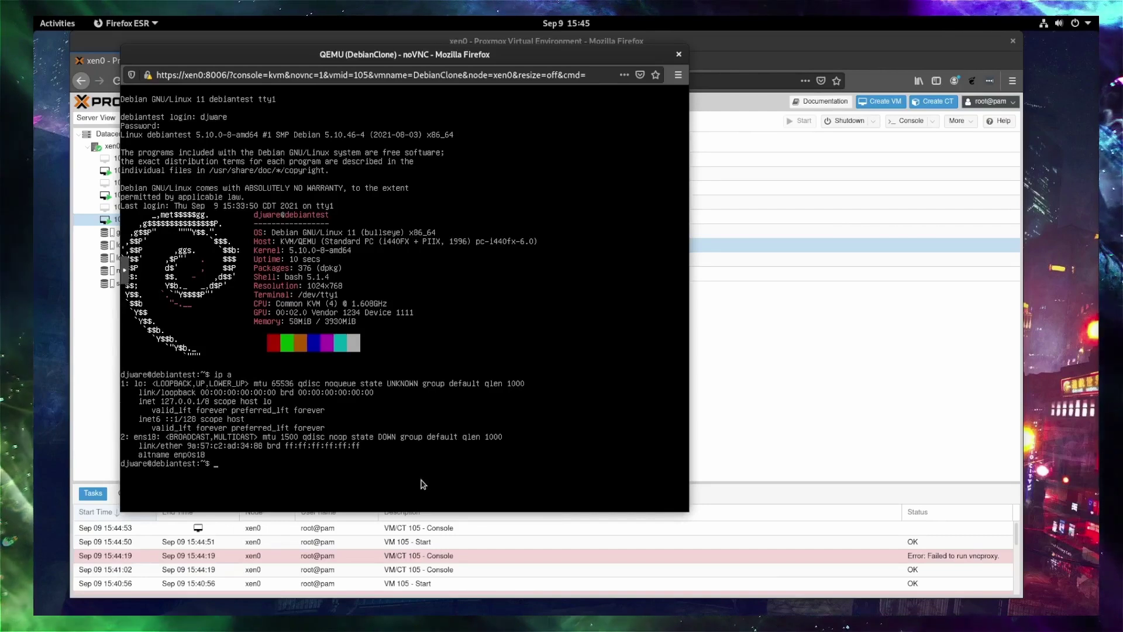
Open /etc/network/interfaces in vi from the /etc/network directory.
text(cd )
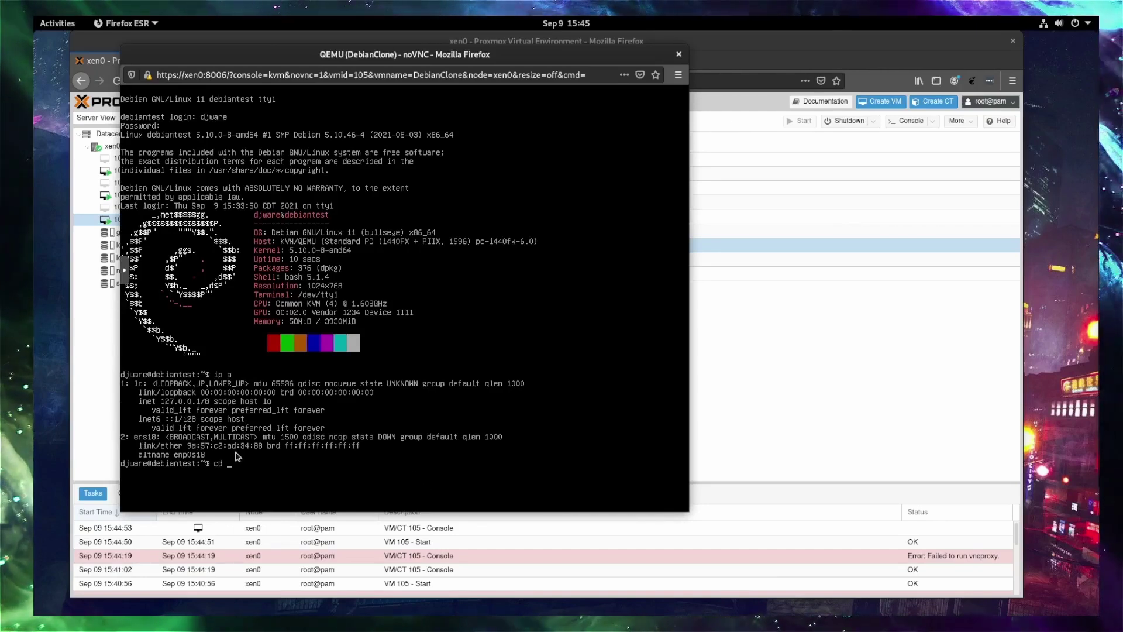
text(/et)
key(Tab)
text(net)
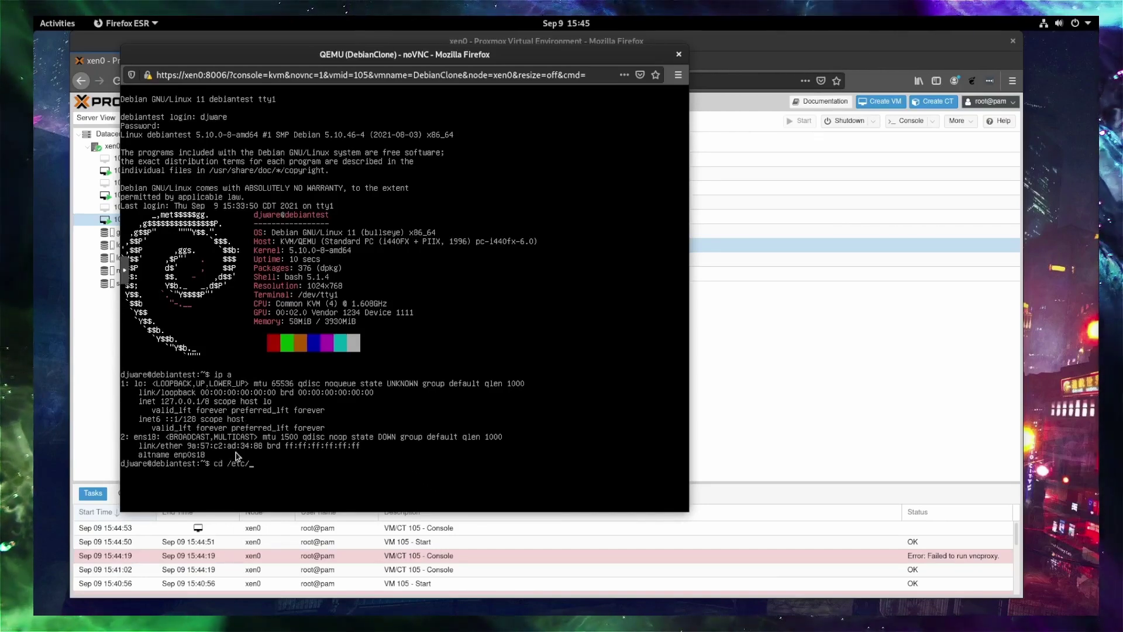
text(work)
key(Return)
text(v)
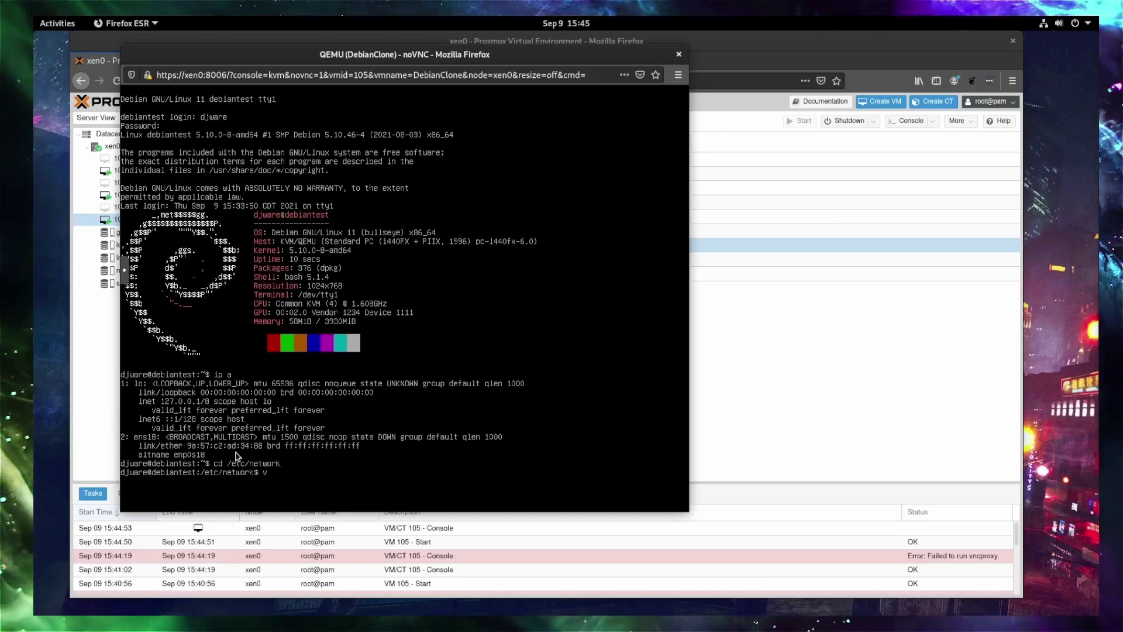
text(i i)
key(Tab)
key(Return)
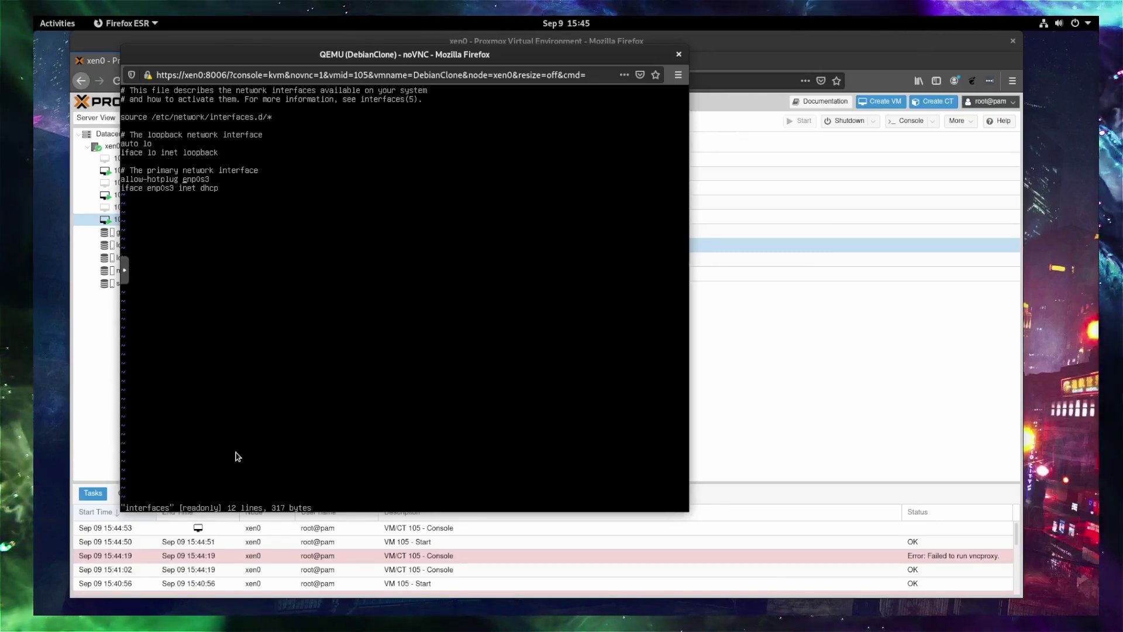
Change enp0s3 to ens18 on both lines, fail to save the read-only file, and quit with :q!
key(i)
key(BackSpace)
key(BackSpace)
key(BackSpace)
text(s18)
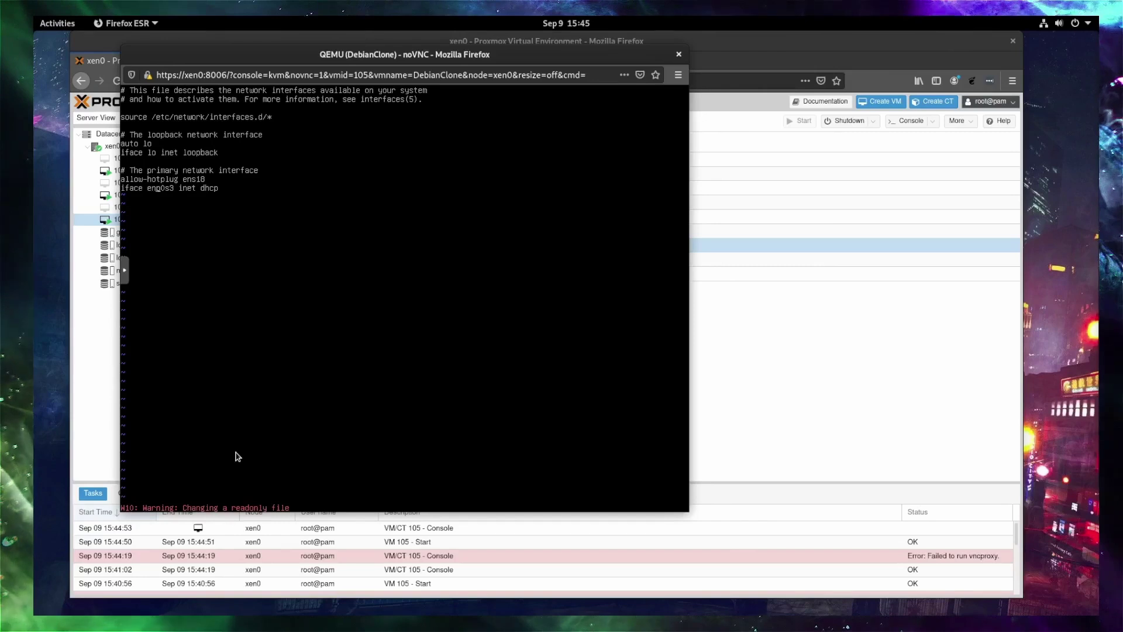
key(BackSpace)
key(BackSpace)
key(BackSpace)
text(s18)
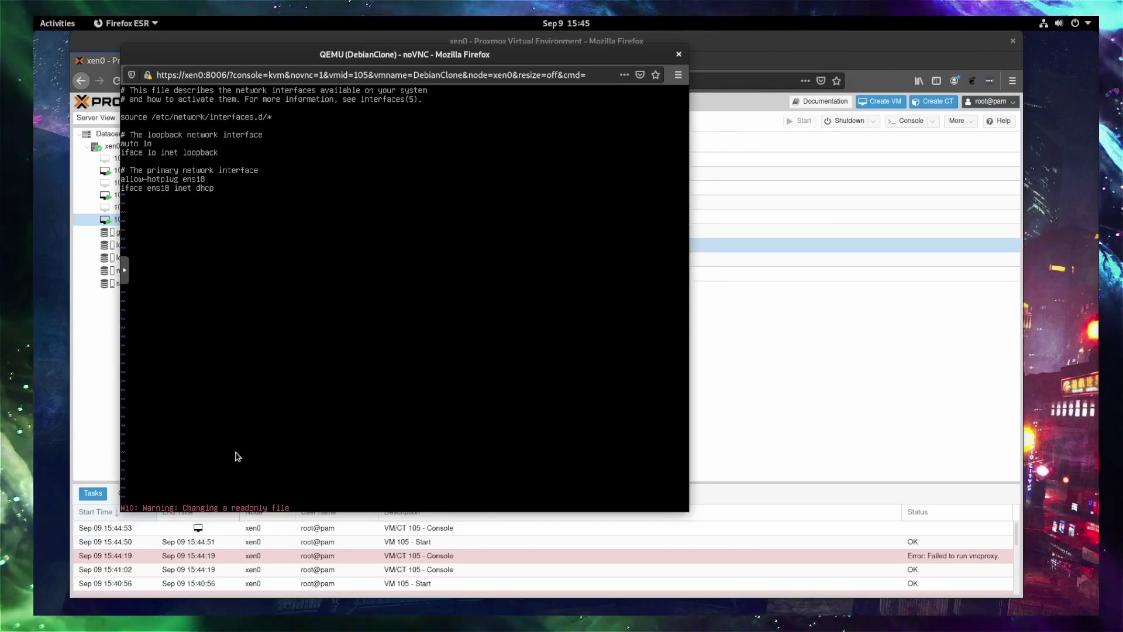
text(:wq)
key(Return)
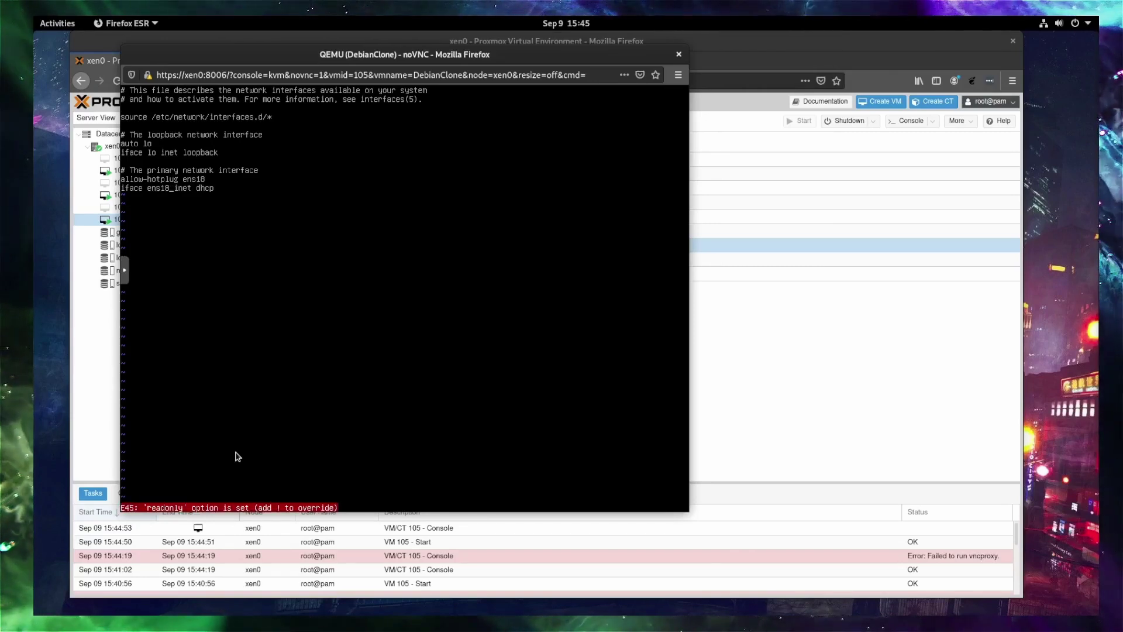
text(:wq)
key(Return)
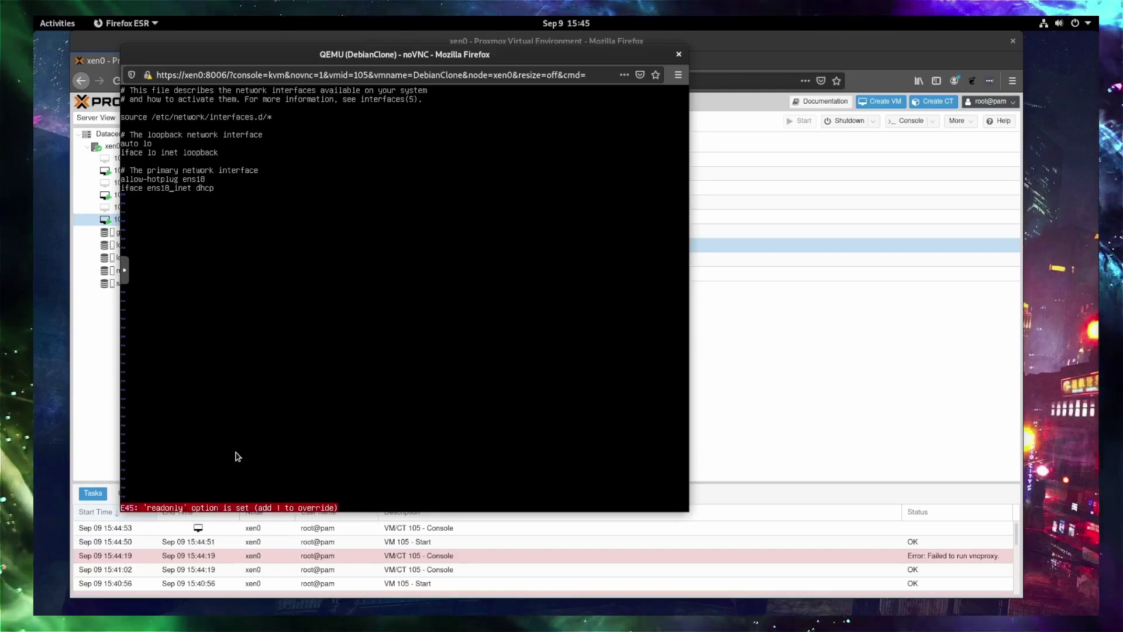
text(:q!)
key(Return)
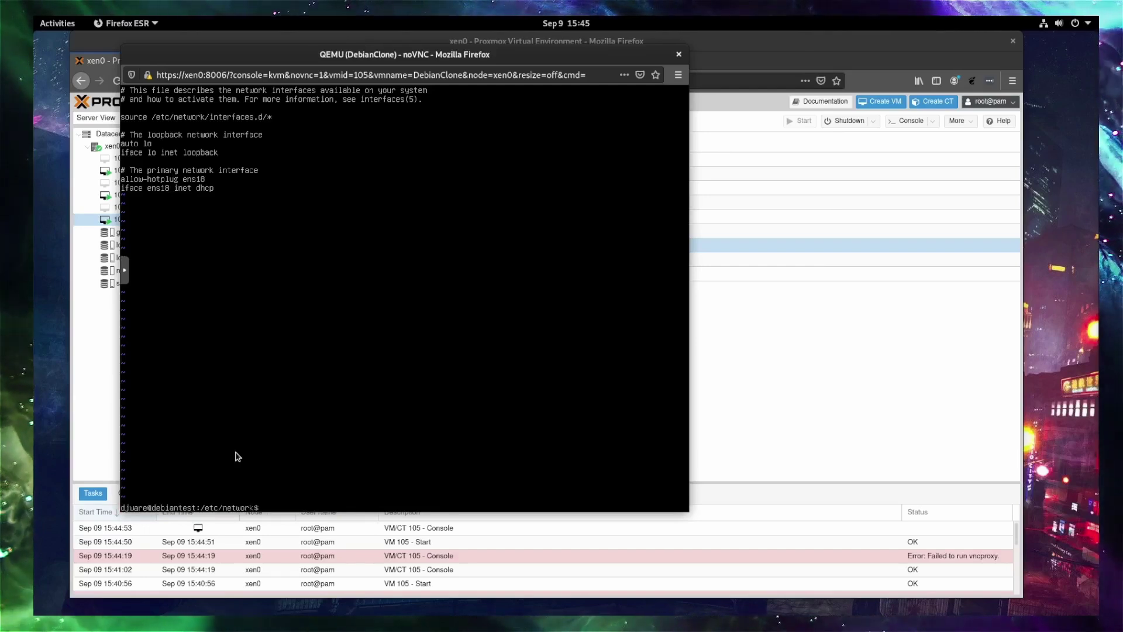
Become root with su - and open /etc/network/interfaces in vi.
text(su -)
key(Return)
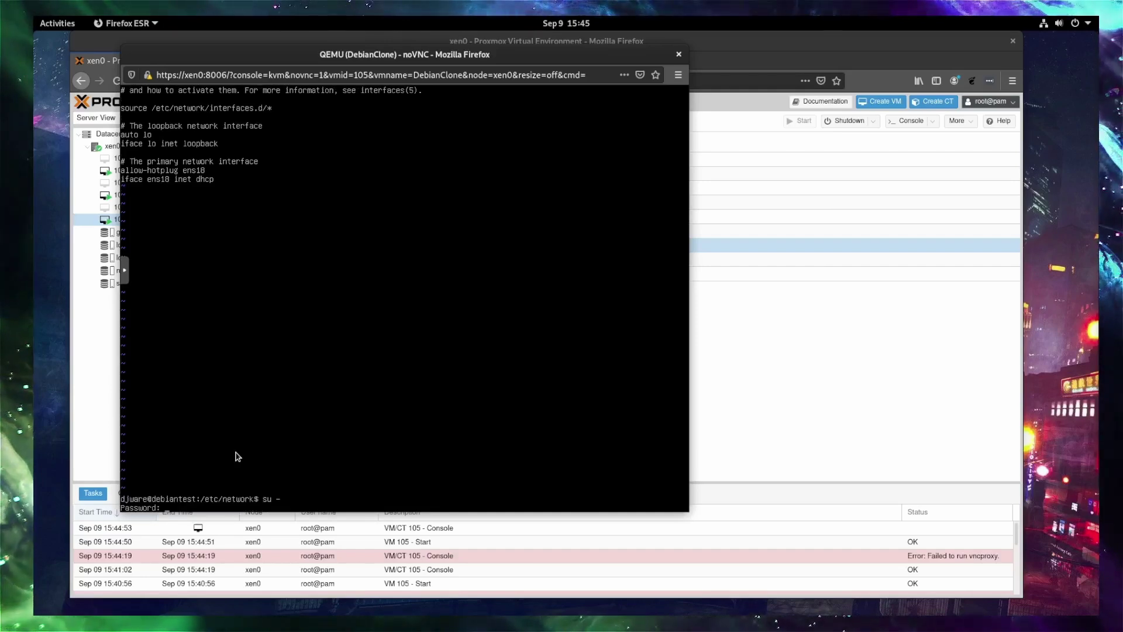
key(Return)
text(cd /e)
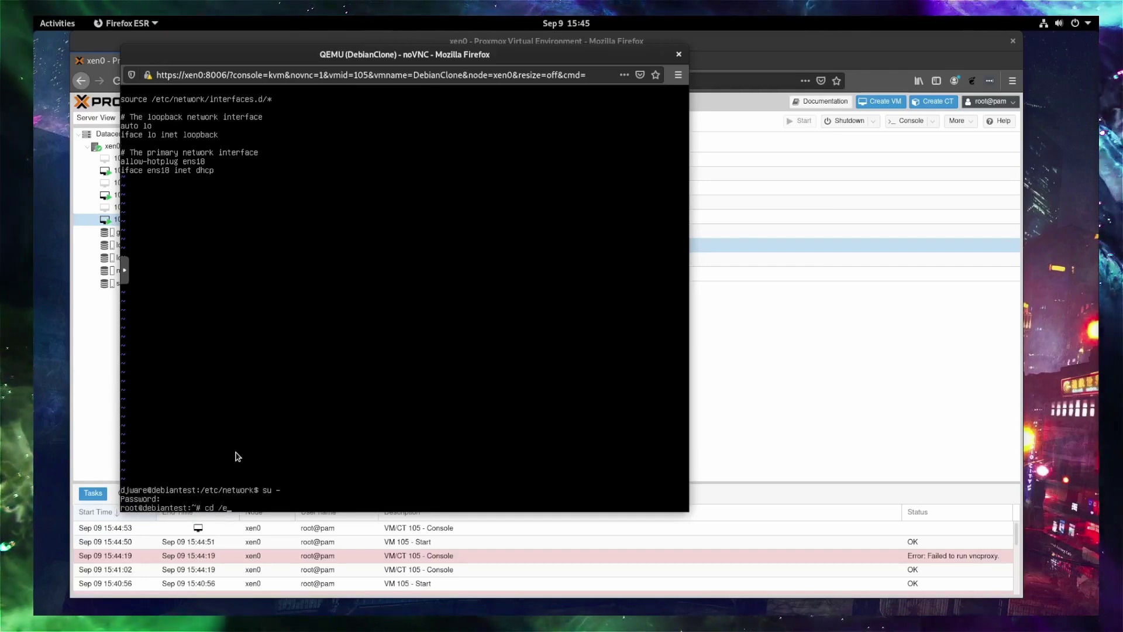
text(tc/inter)
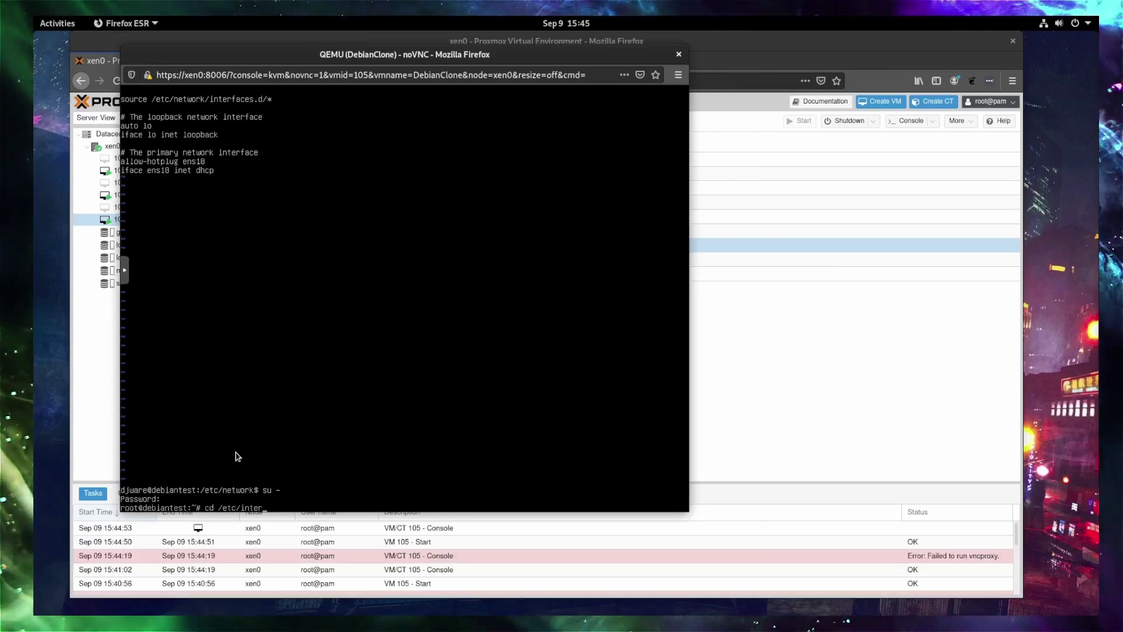
key(BackSpace)
key(BackSpace)
key(BackSpace)
key(BackSpace)
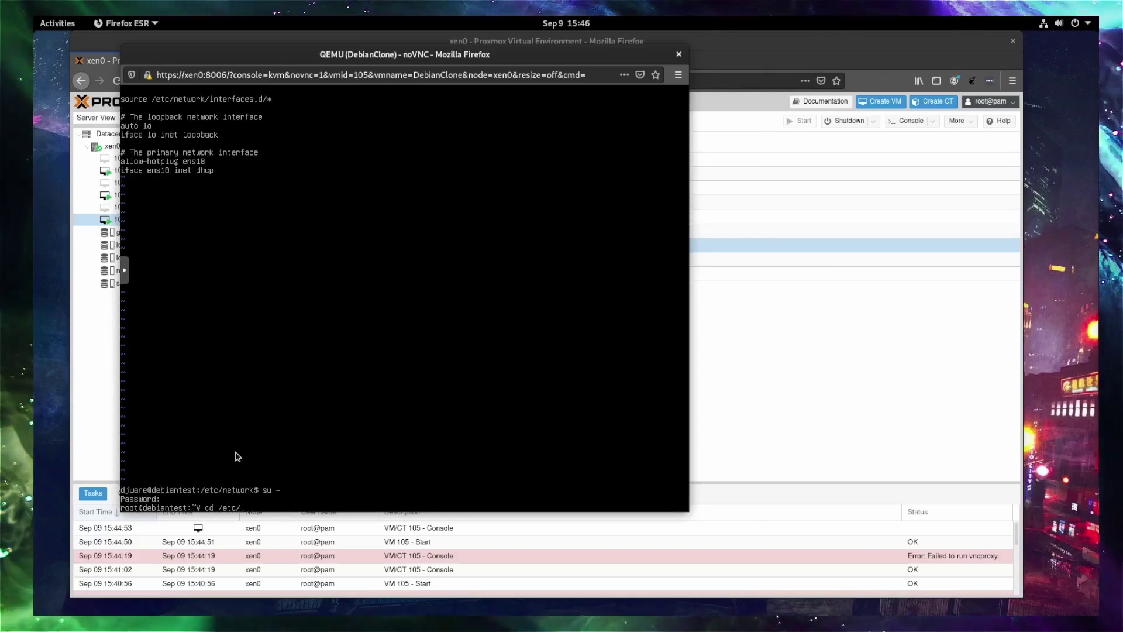
text(network)
key(Return)
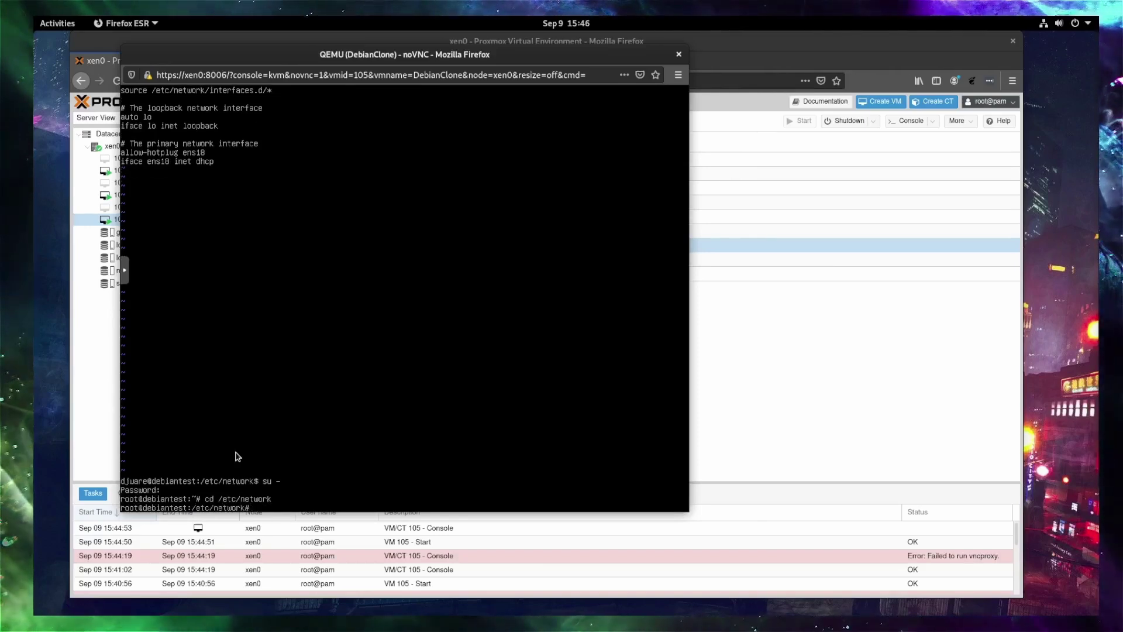
text(vi interfaces)
key(Return)
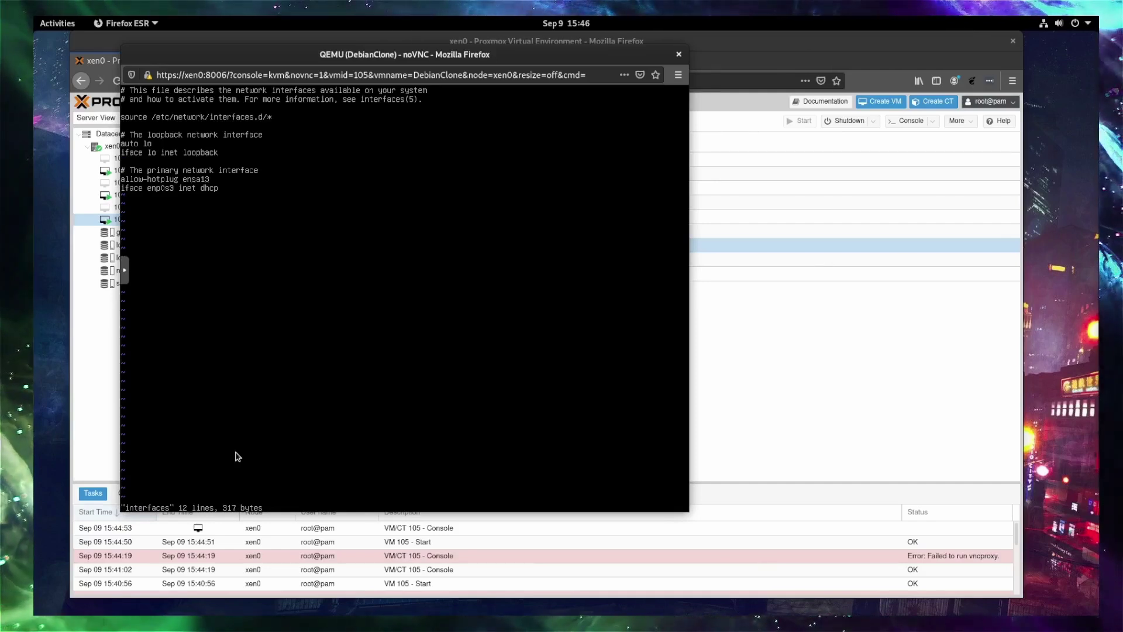
Rename enp0s3 to ens18 on the allow-hotplug and iface lines and save with :wq.
key(r)
key(8)
key(x)
key(j)
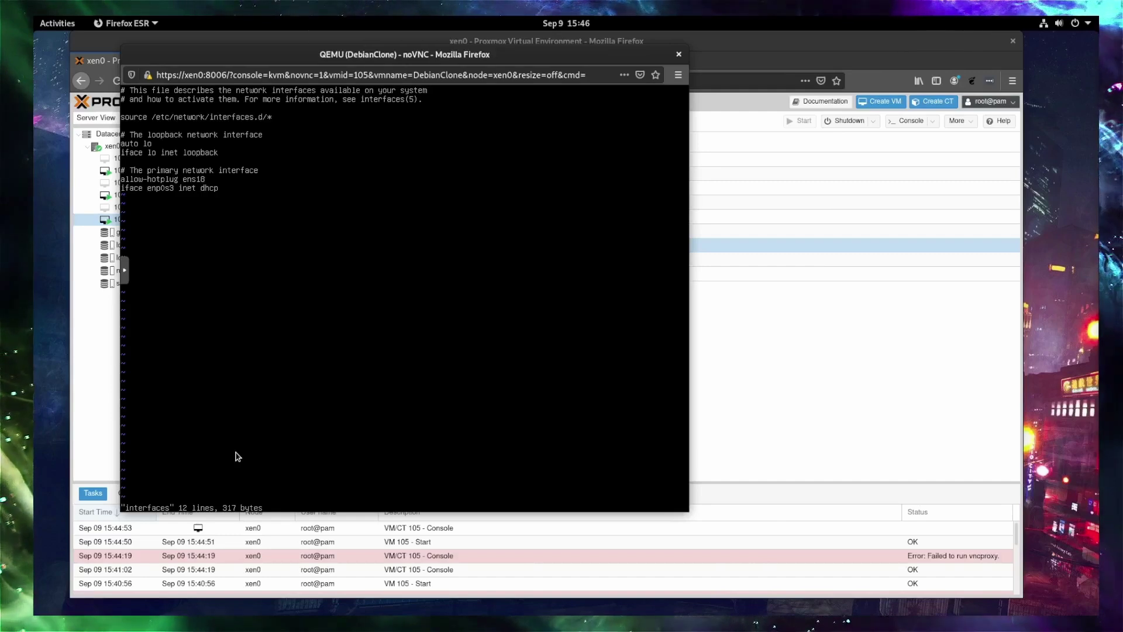
text(Rens183)
key(Escape)
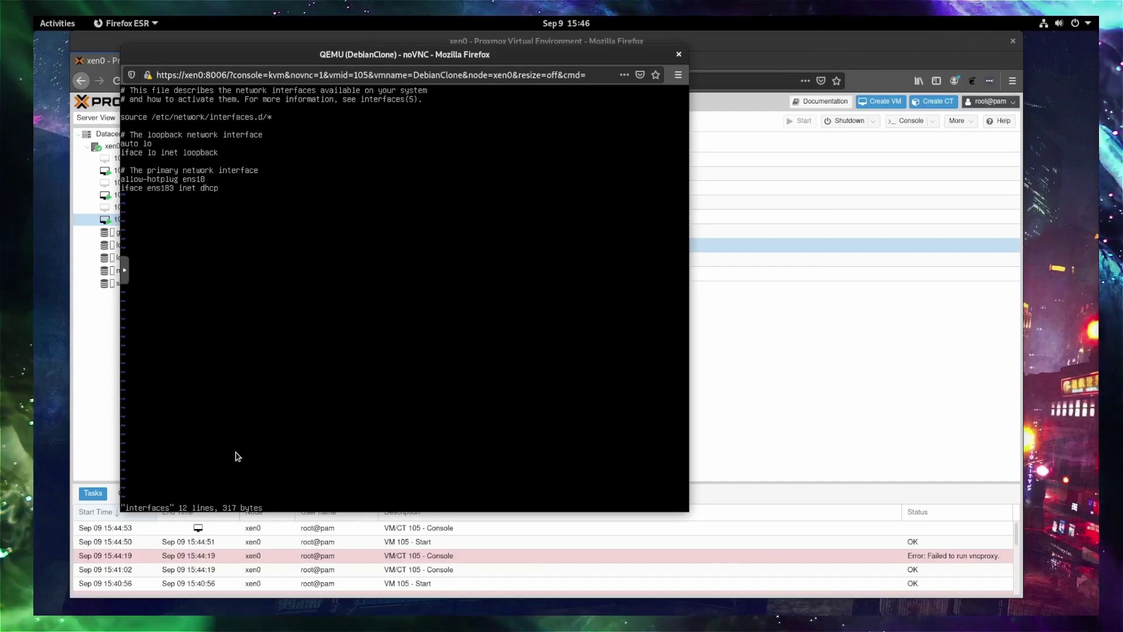
text(:wq)
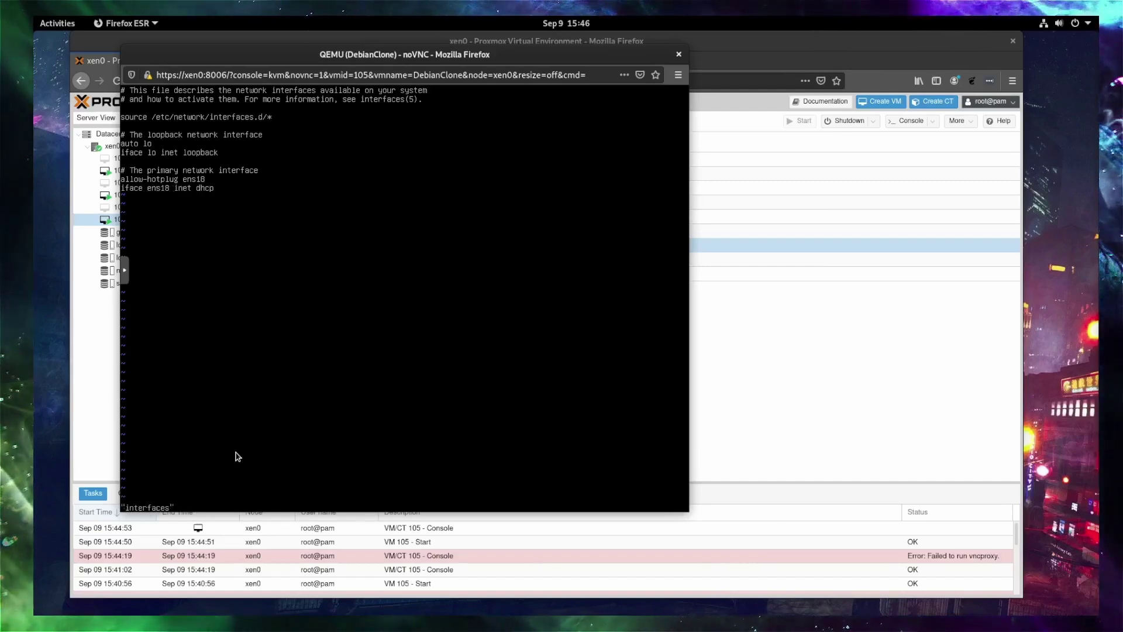
key(Return)
key(Return)
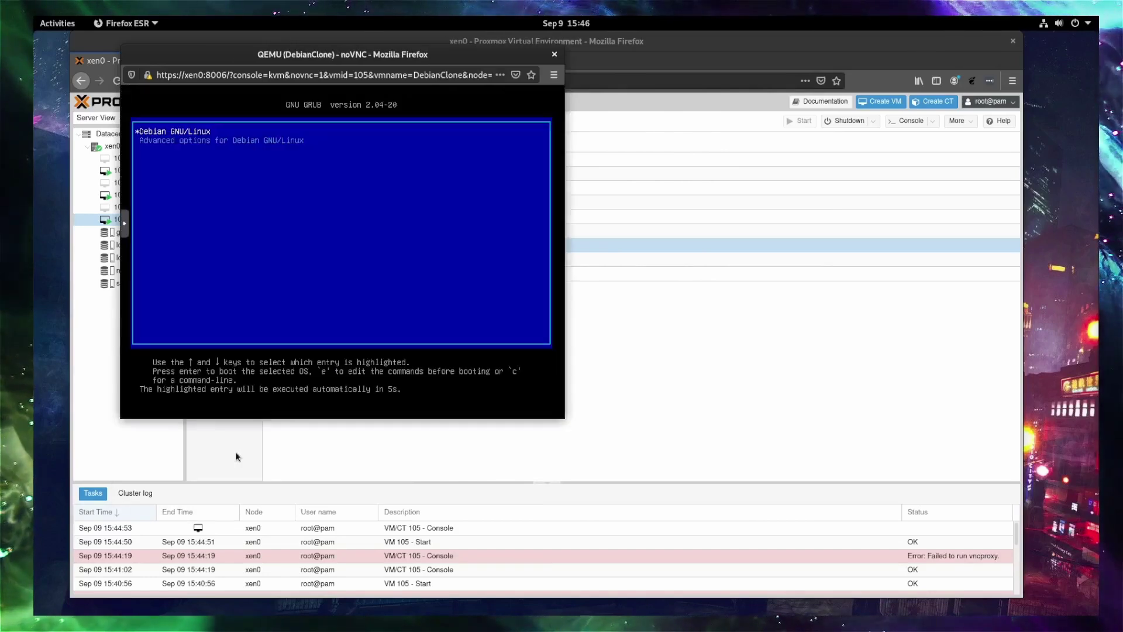
Boot the Debian GNU/Linux GRUB entry and log in as root with the password.
key(Return)
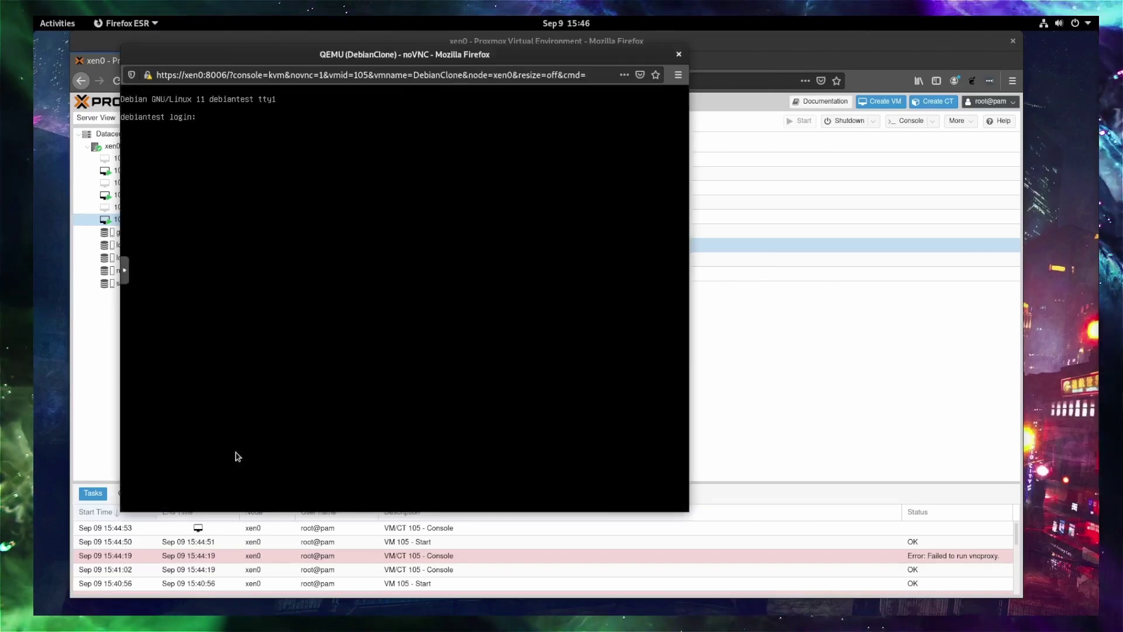
text(root)
key(Return)
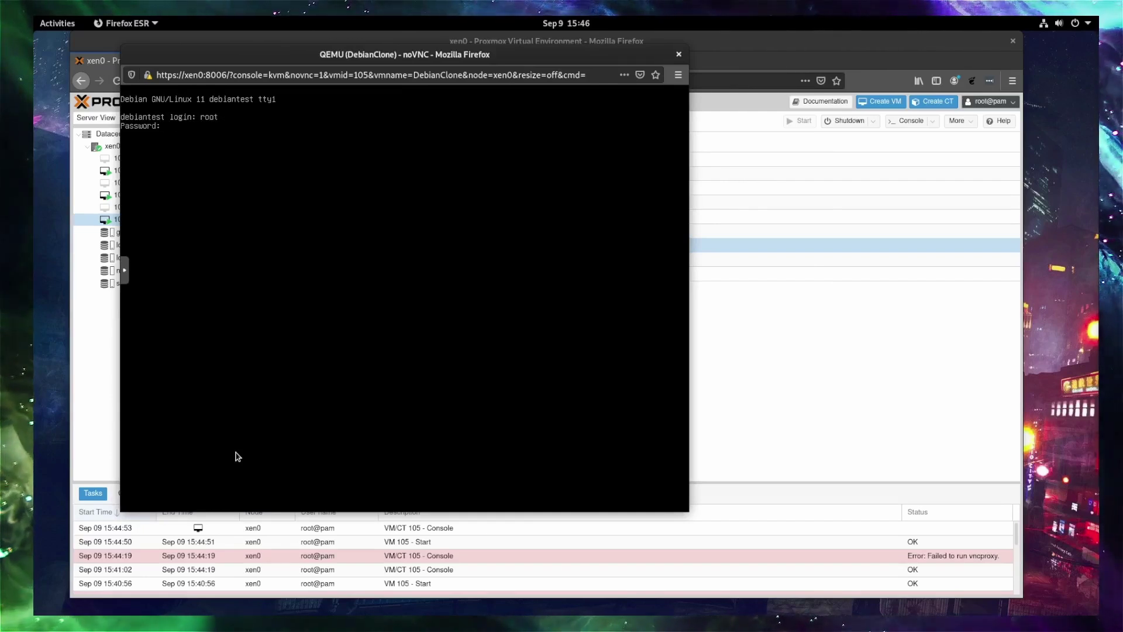
key(Return)
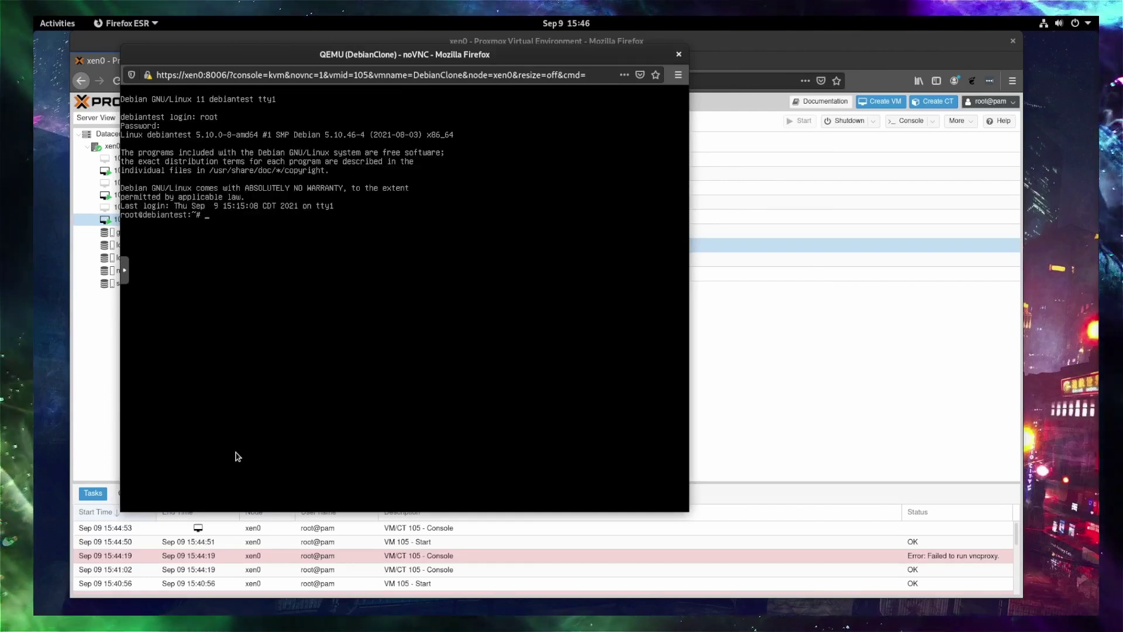
Run ip a to check that ens18 is up with an address.
text(i[p)
key(BackSpace)
text(p a)
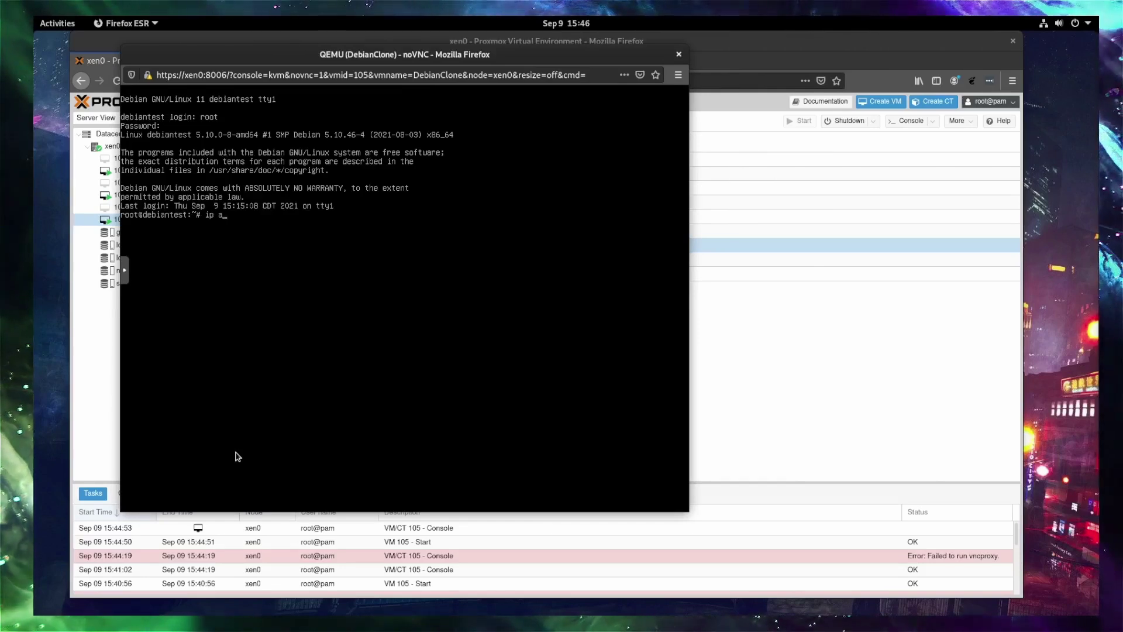
key(Return)
Ping 1.1.1.1 and the host yellowice, stopping each with Ctrl+C.
text(ping)
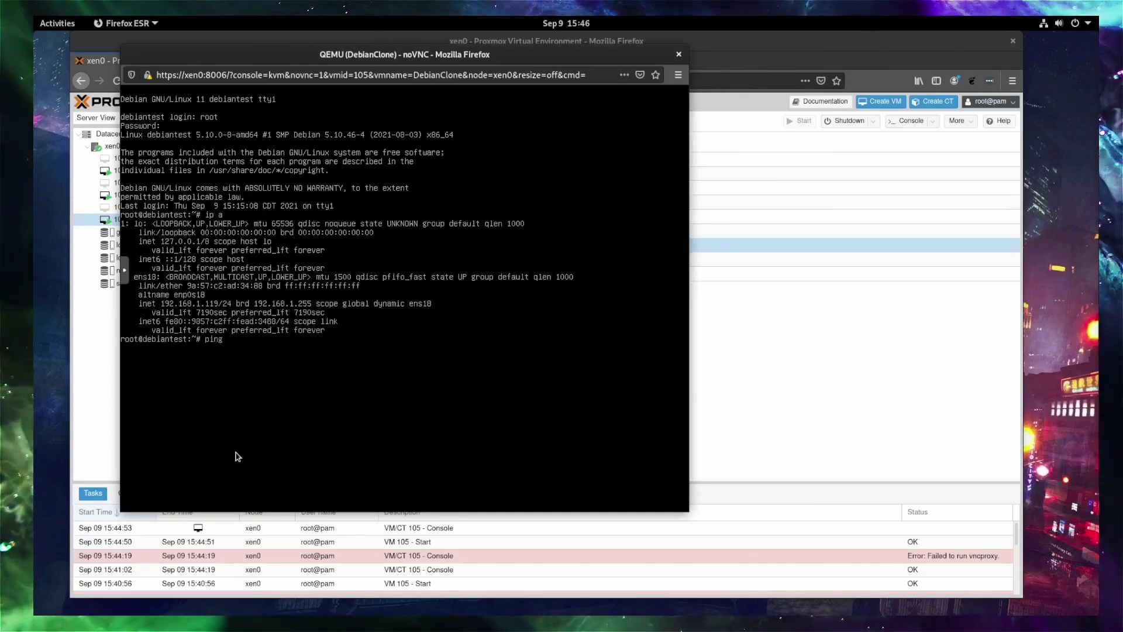
text( 1.1.1.1)
key(Return)
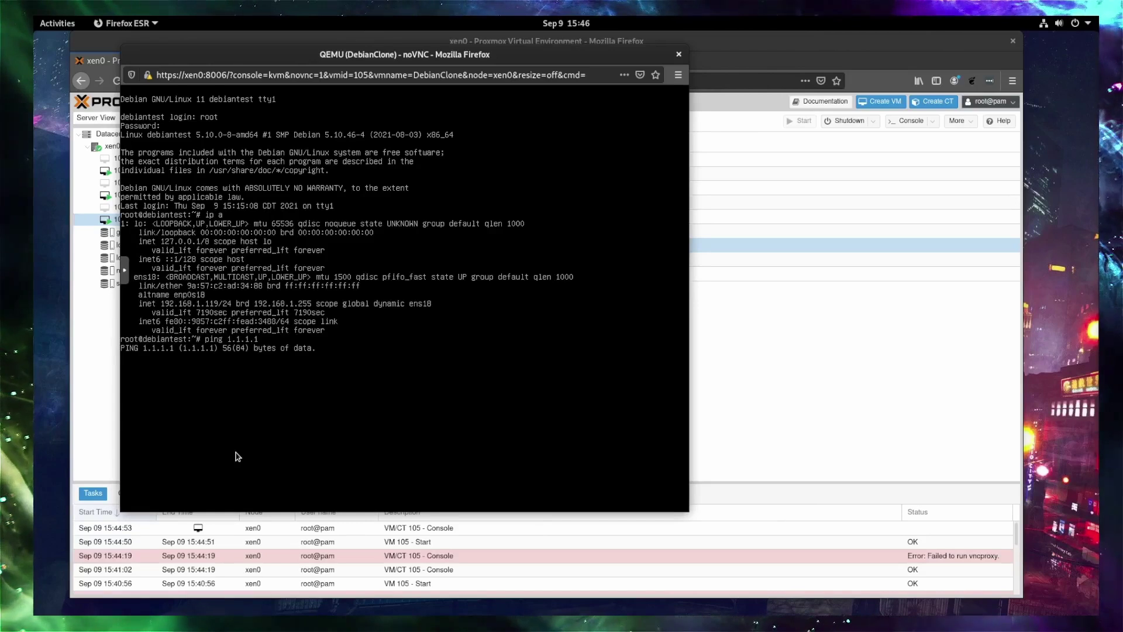
key(ctrl+c)
text(pi)
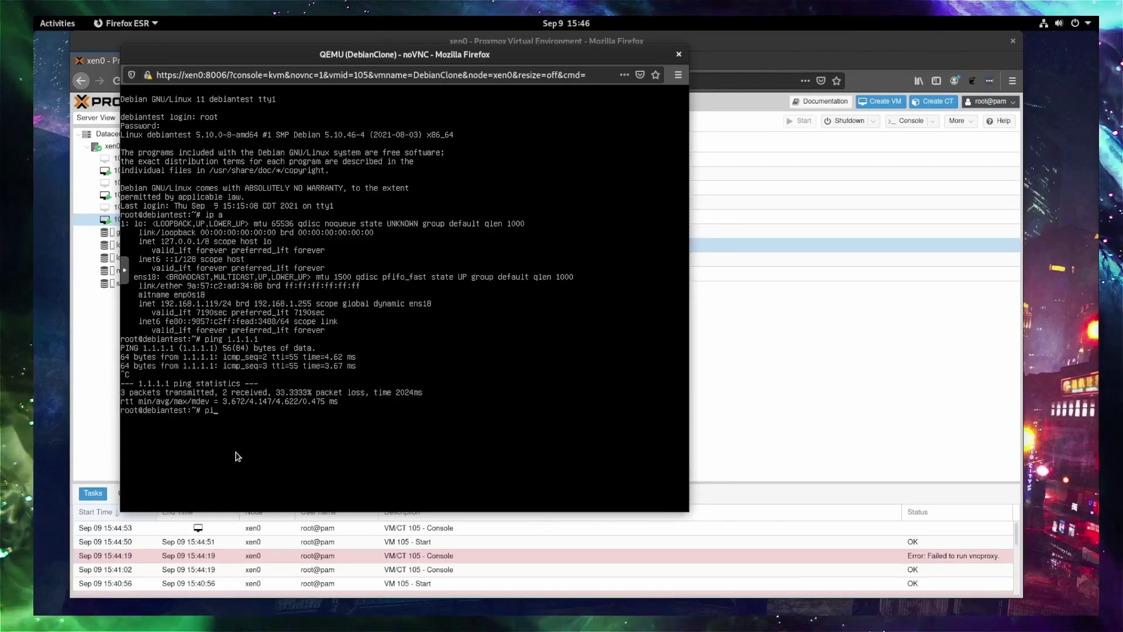
text(ng )
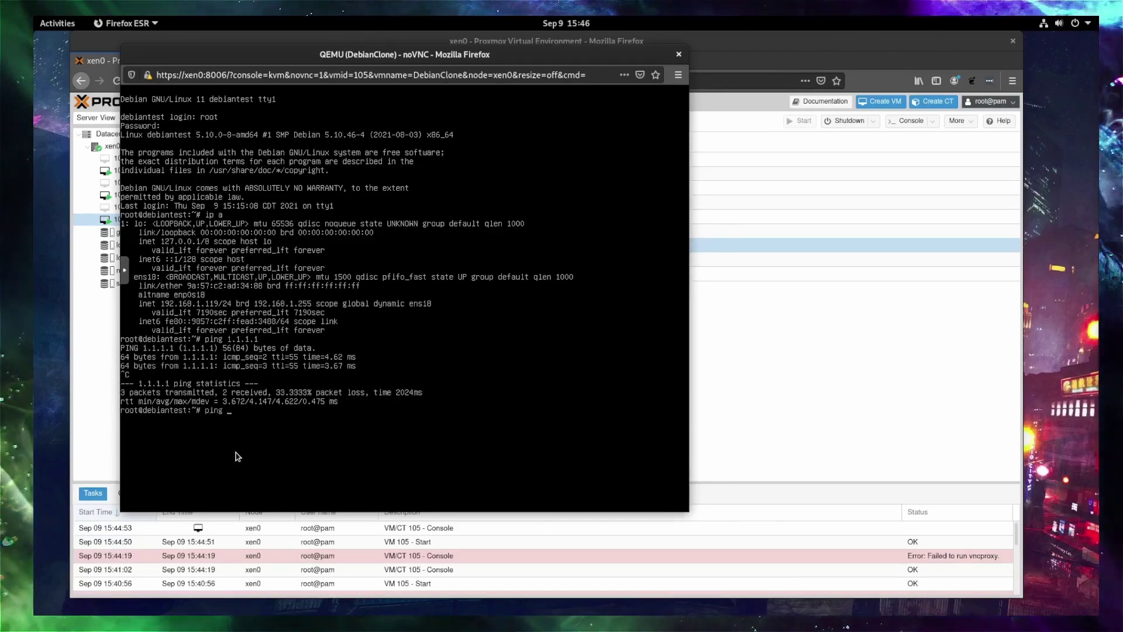
text(yellowice)
key(Return)
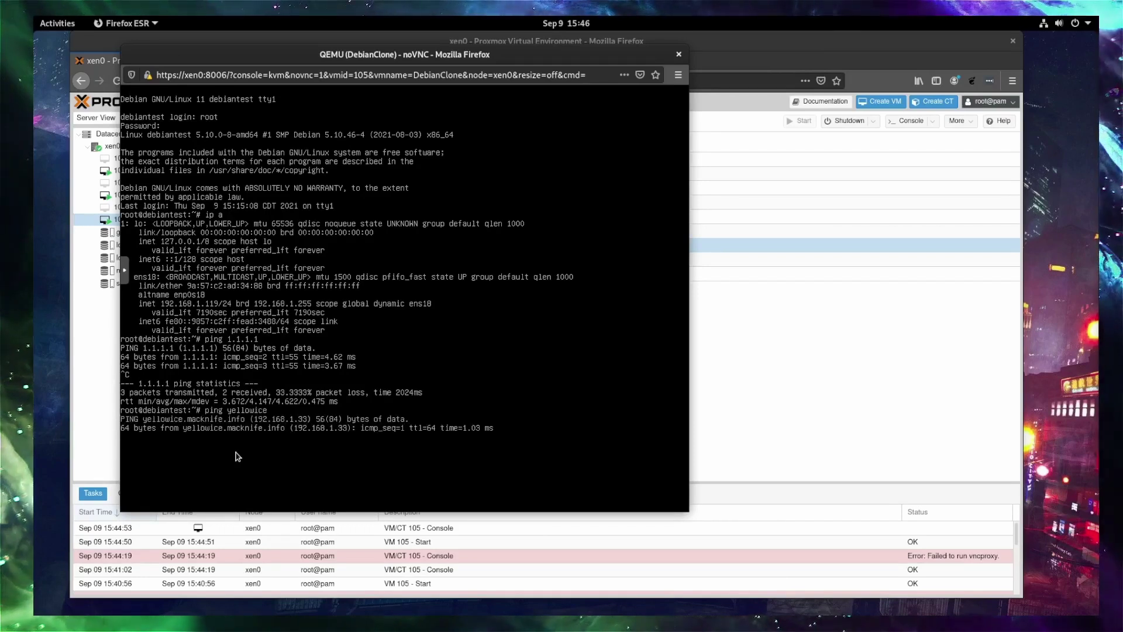
key(ctrl+c)
List the home directory and run apt update to refresh package lists.
text(ls)
key(Return)
text(apt)
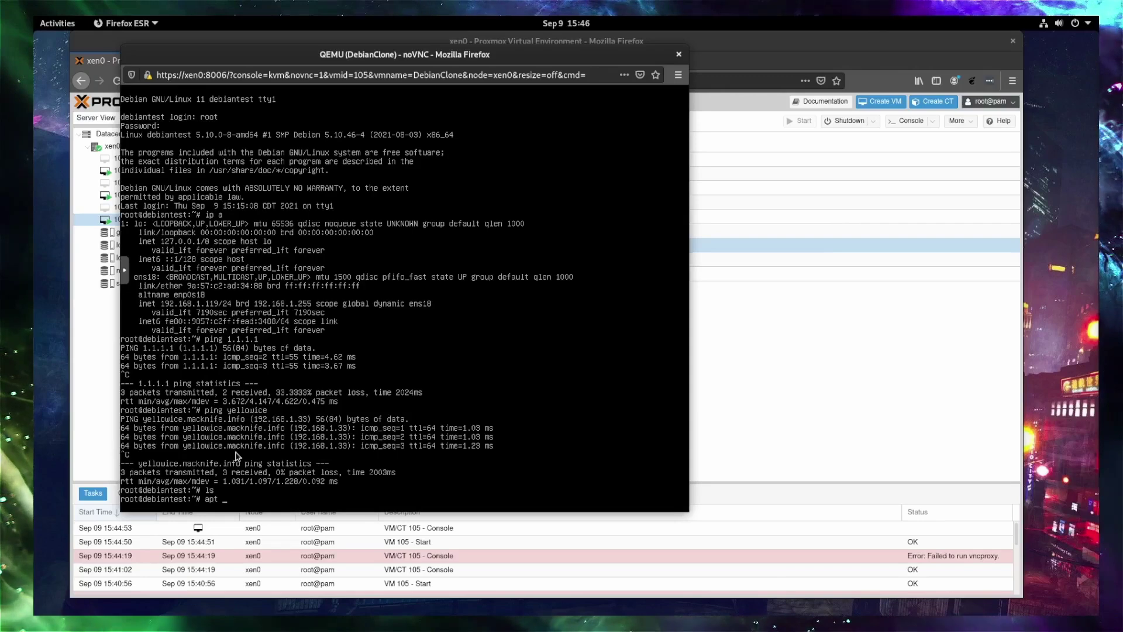
text( update)
key(Return)
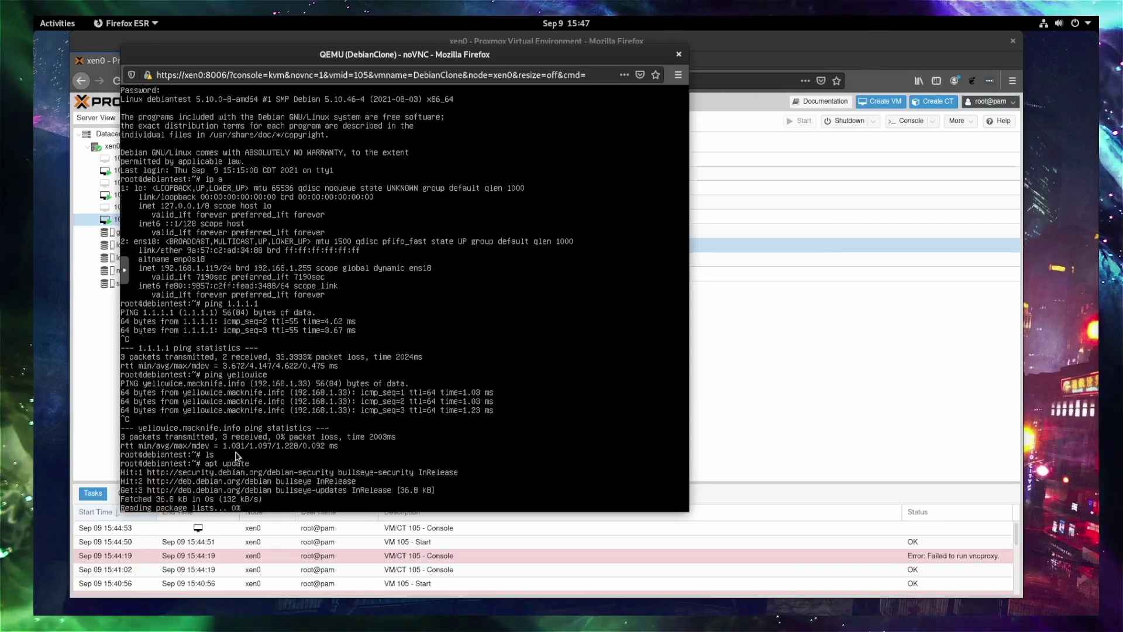